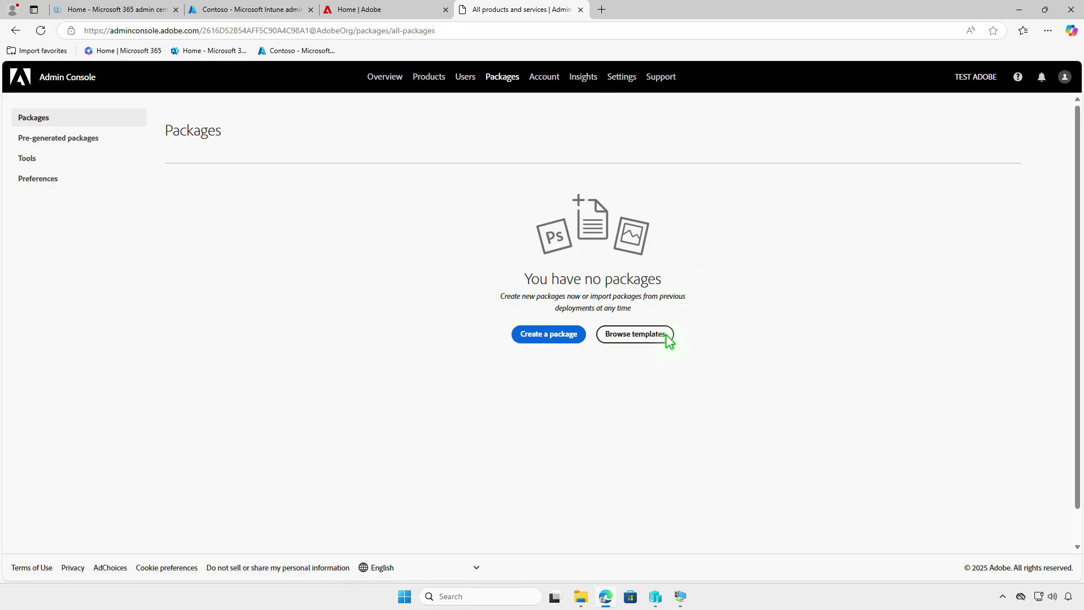
- Find the pre-generated single-application InDesign package for Windows and download it
left_click(666, 338)
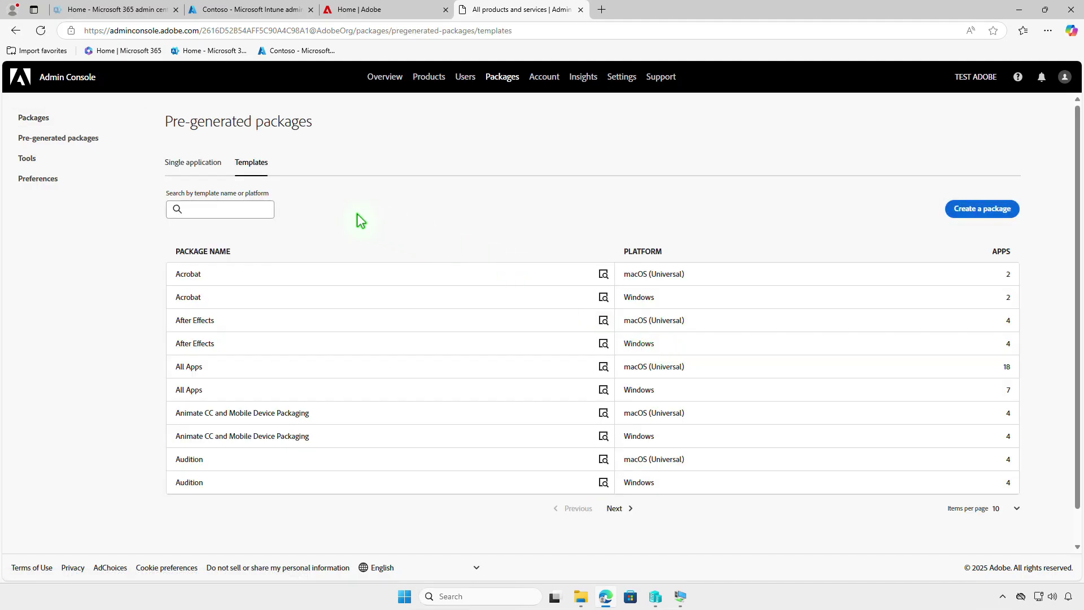
left_click(192, 163)
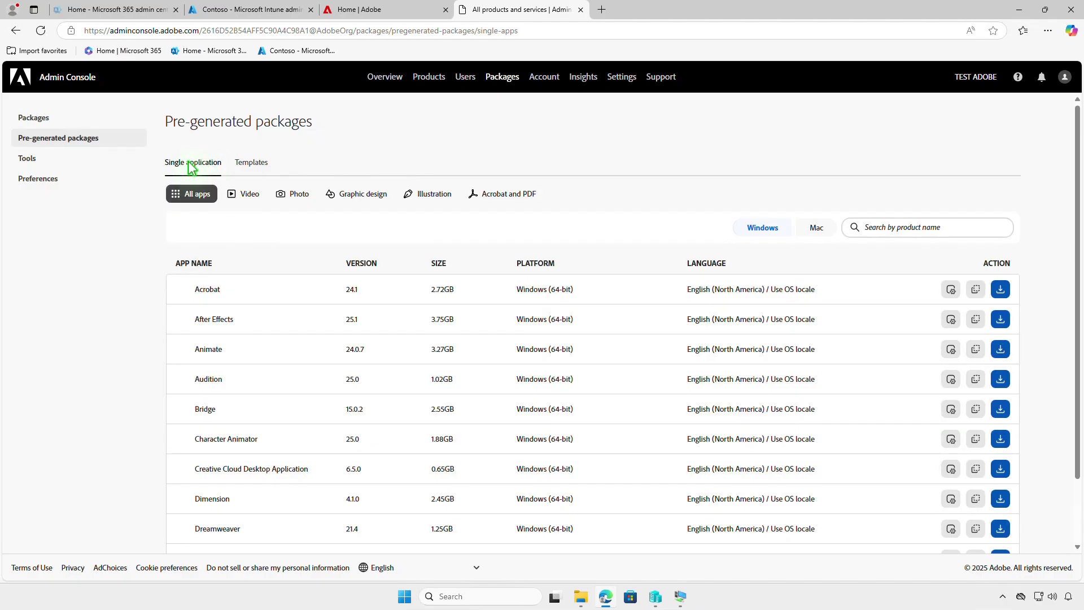
left_click(951, 228)
type("ind")
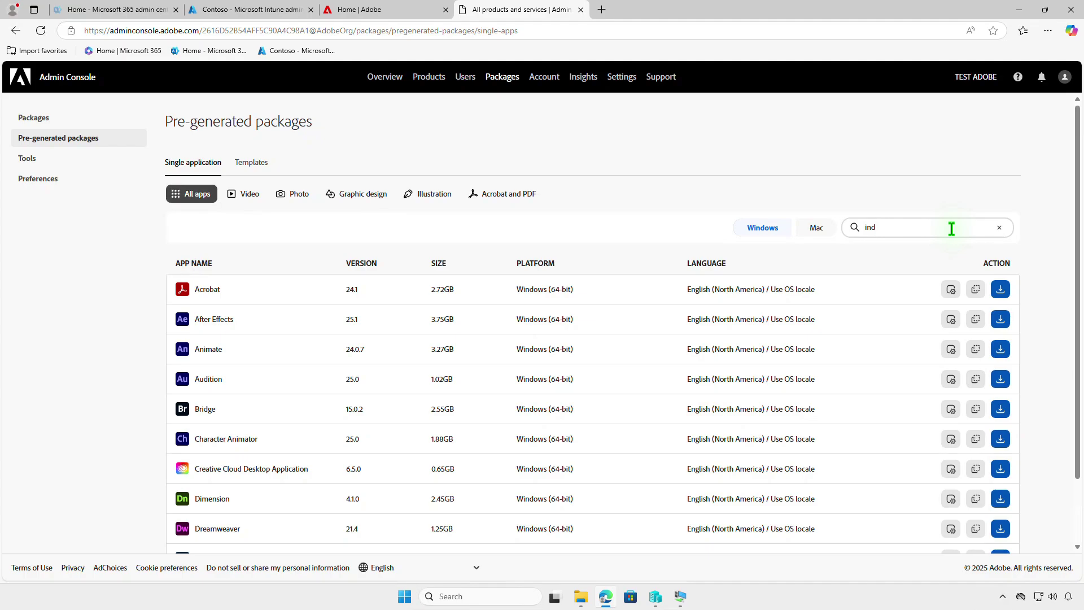
type("e")
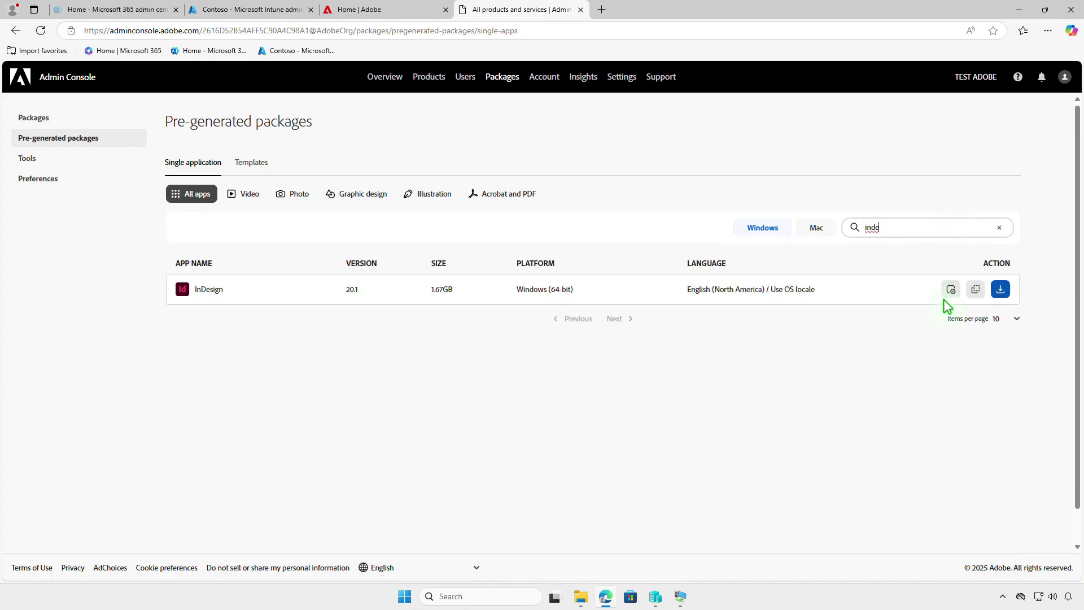
left_click(1005, 293)
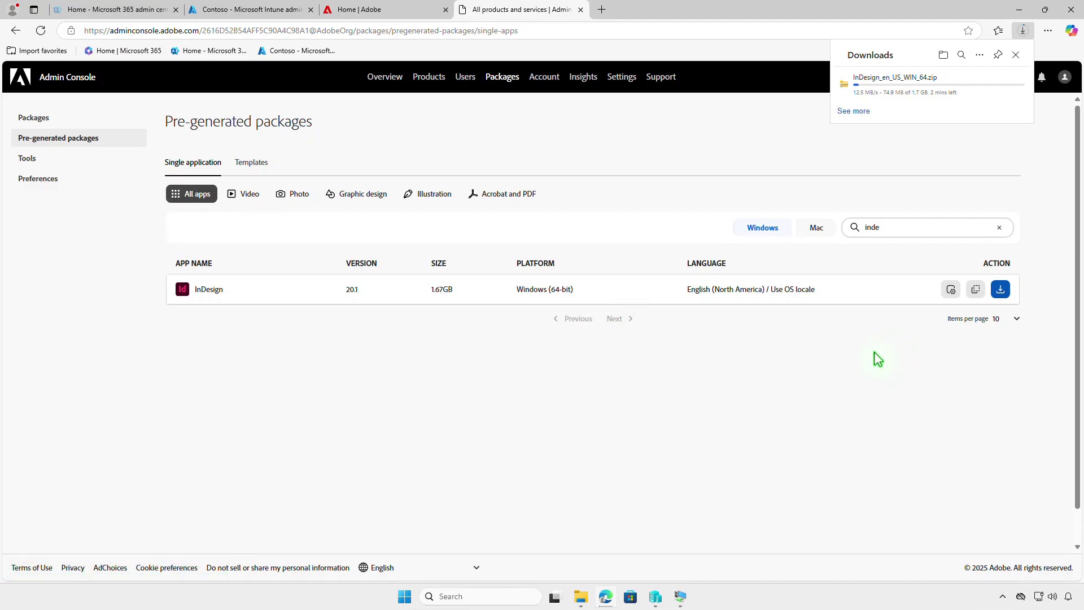
- Start creating a custom package using the Managed package deployment method
left_click(32, 120)
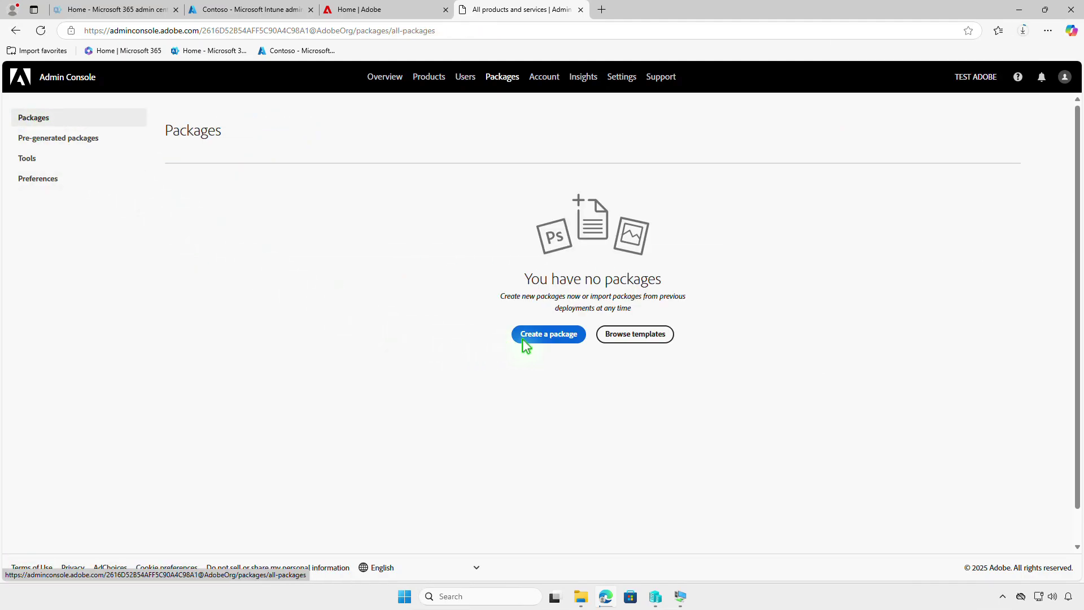
left_click(552, 339)
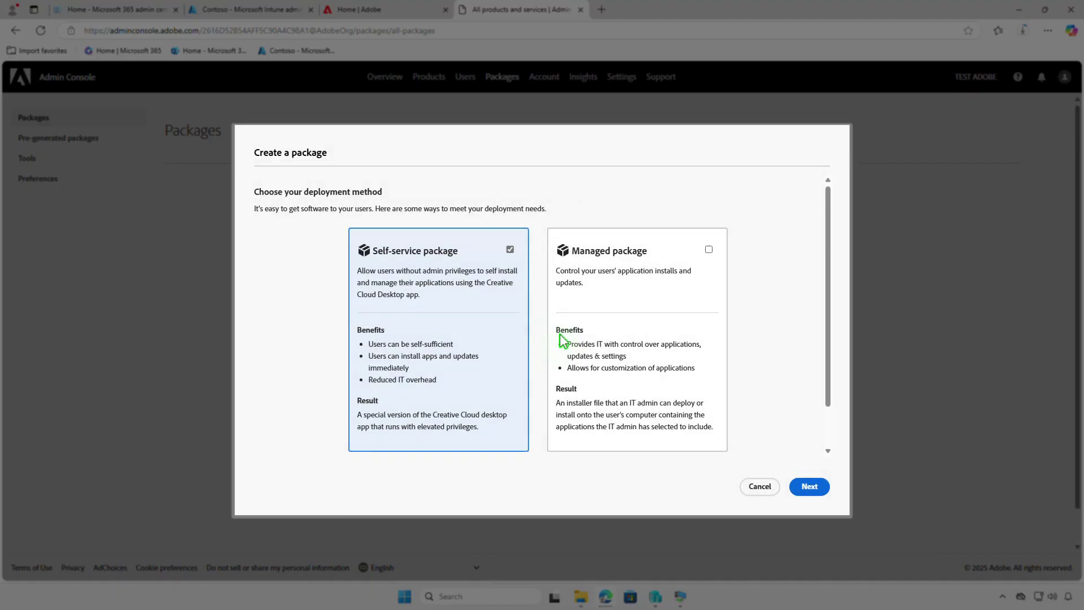
left_click(685, 323)
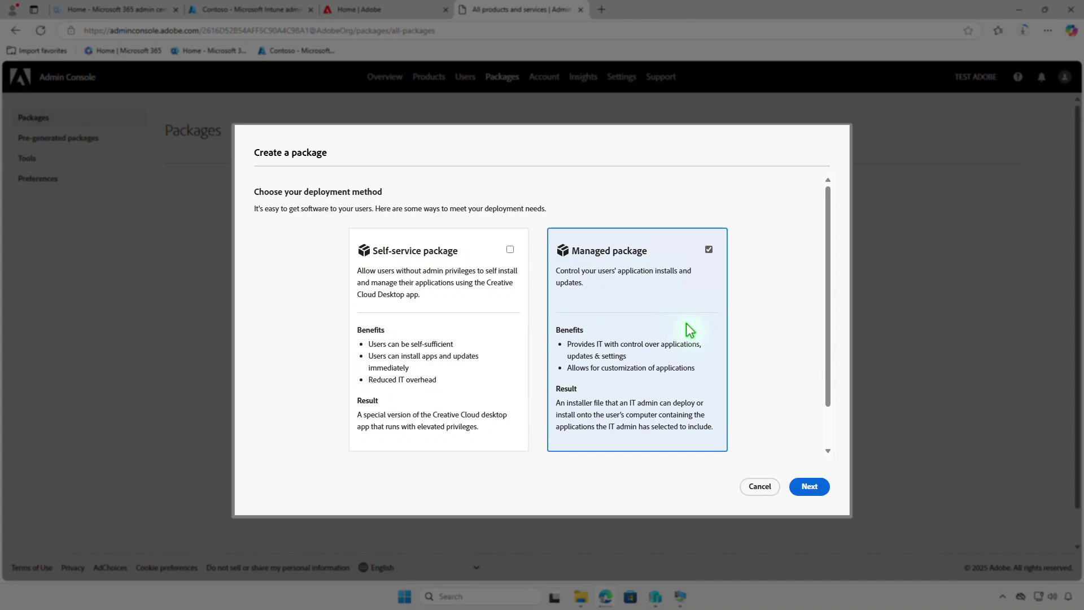
left_click(819, 489)
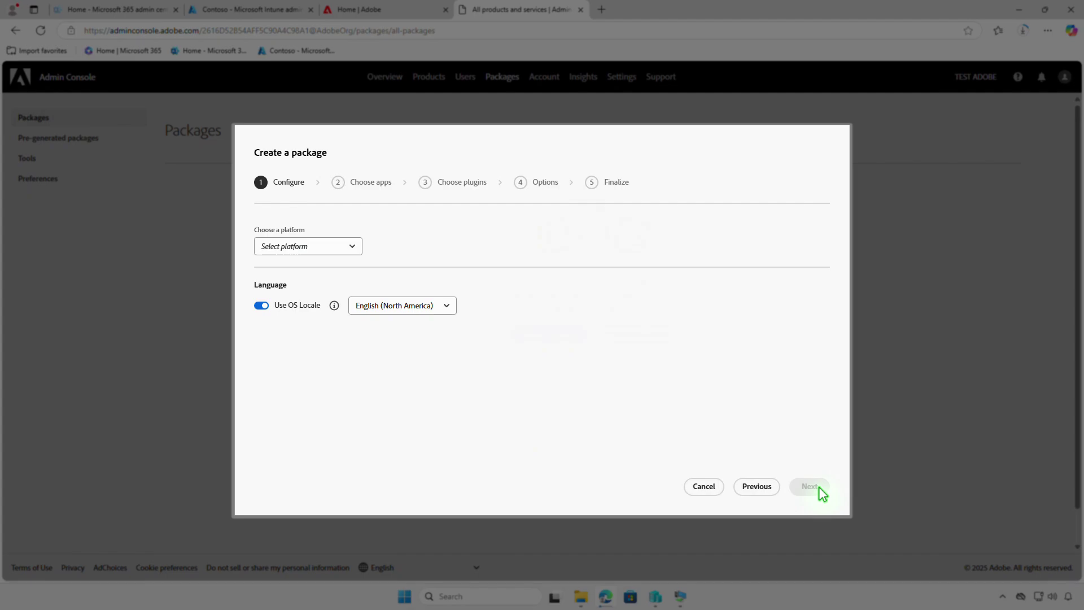
- Configure the package for the Windows (64-bit) platform with English (North America) as the language
left_click(350, 247)
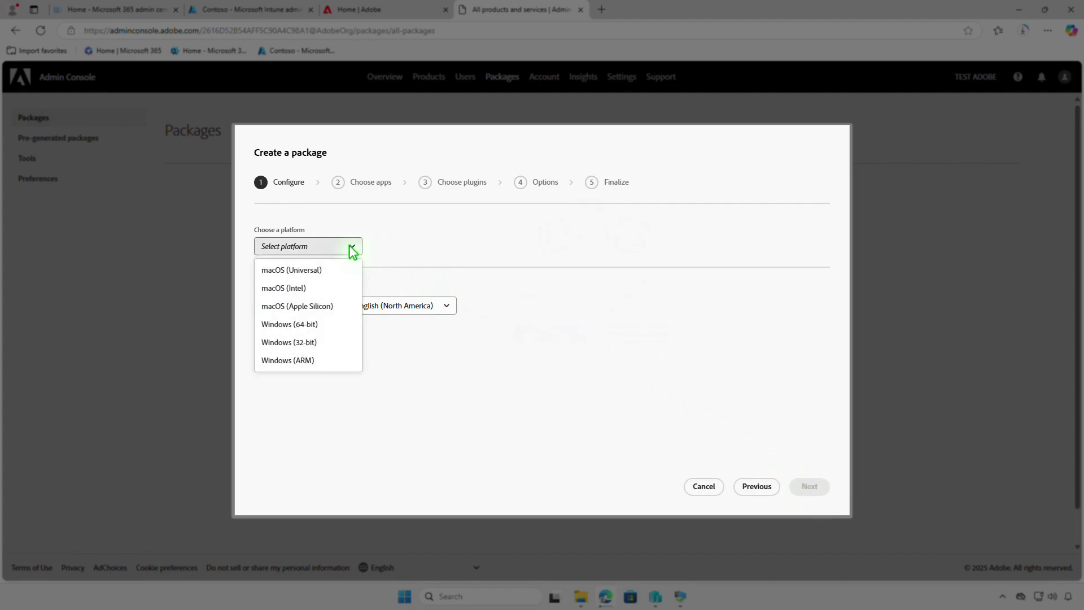
left_click(330, 325)
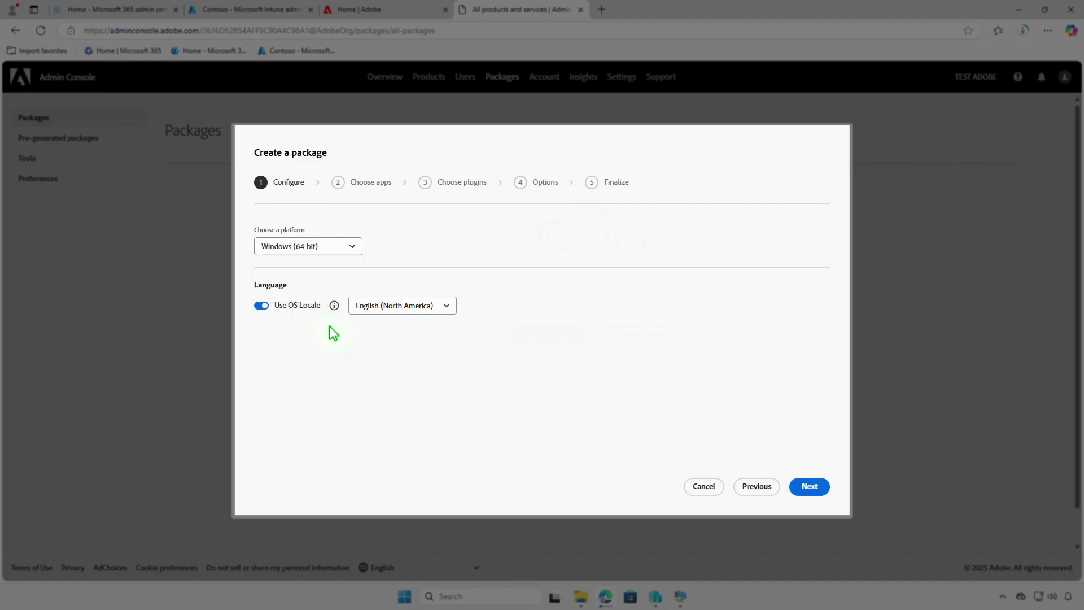
left_click(446, 307)
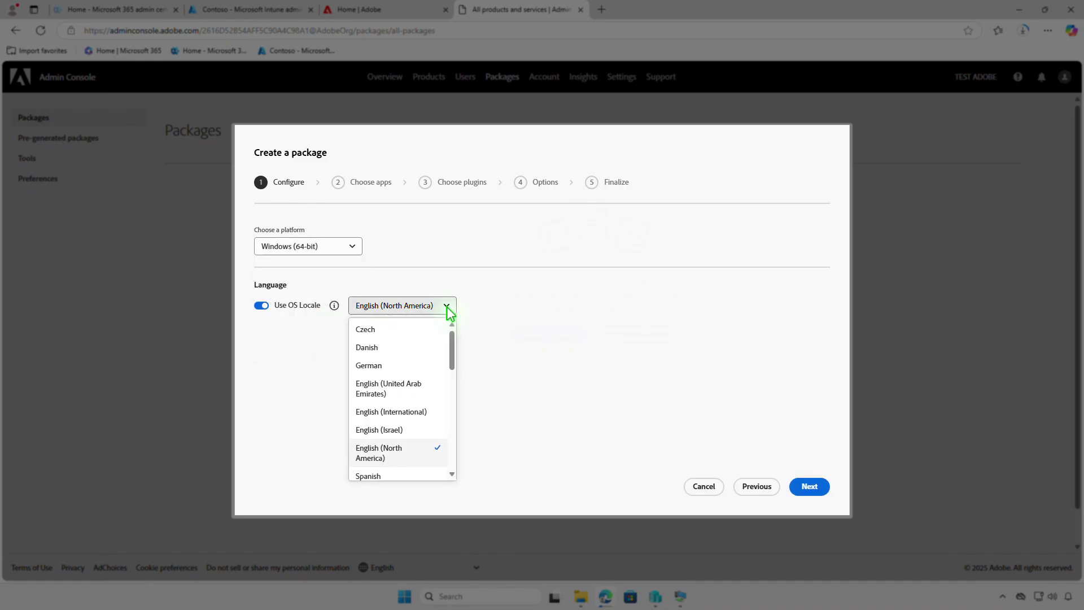
left_click(523, 357)
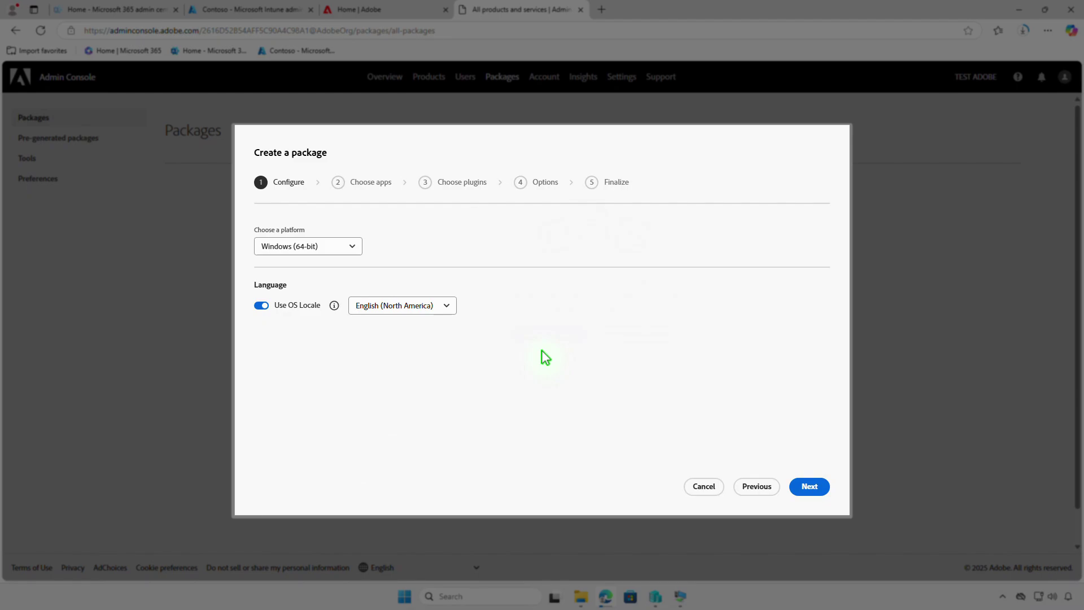
left_click(817, 486)
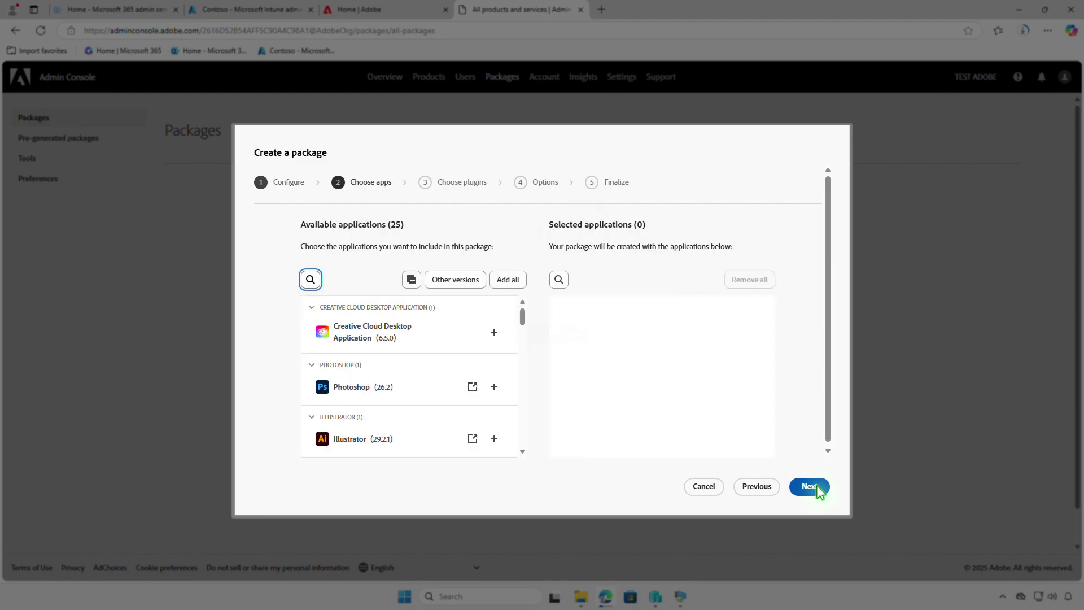
- Search the available applications for "ind" and add InDesign (20.1) to the package
left_click(310, 279)
type("ind")
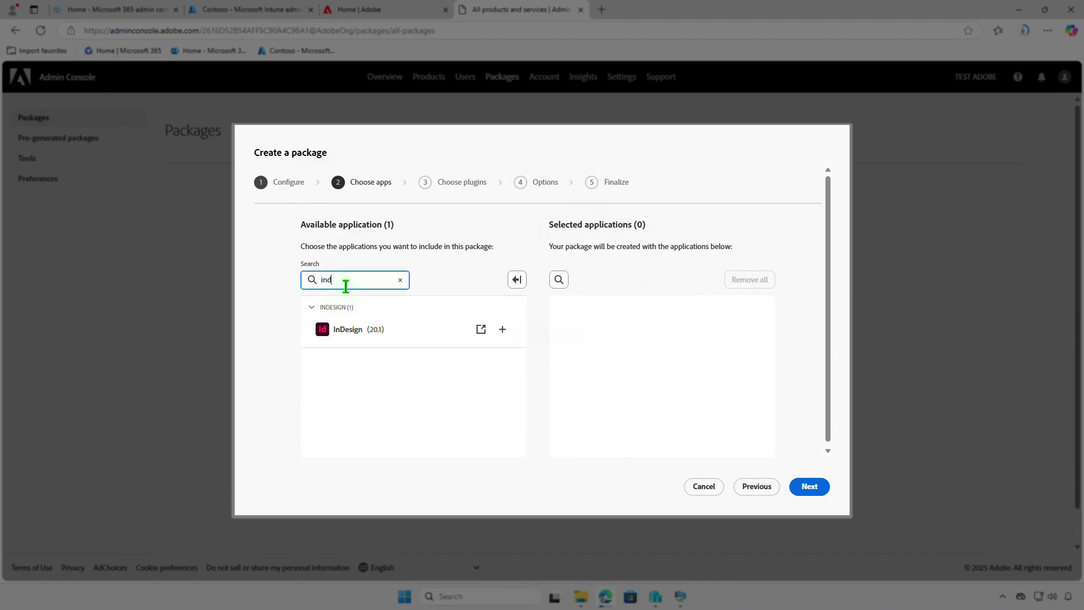
left_click(502, 330)
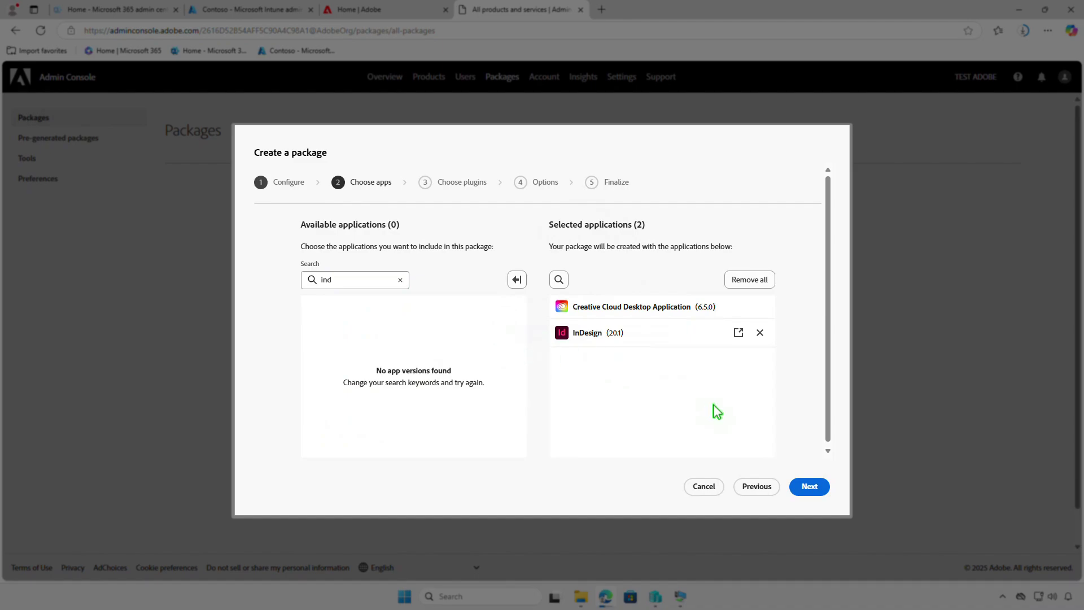
left_click(810, 487)
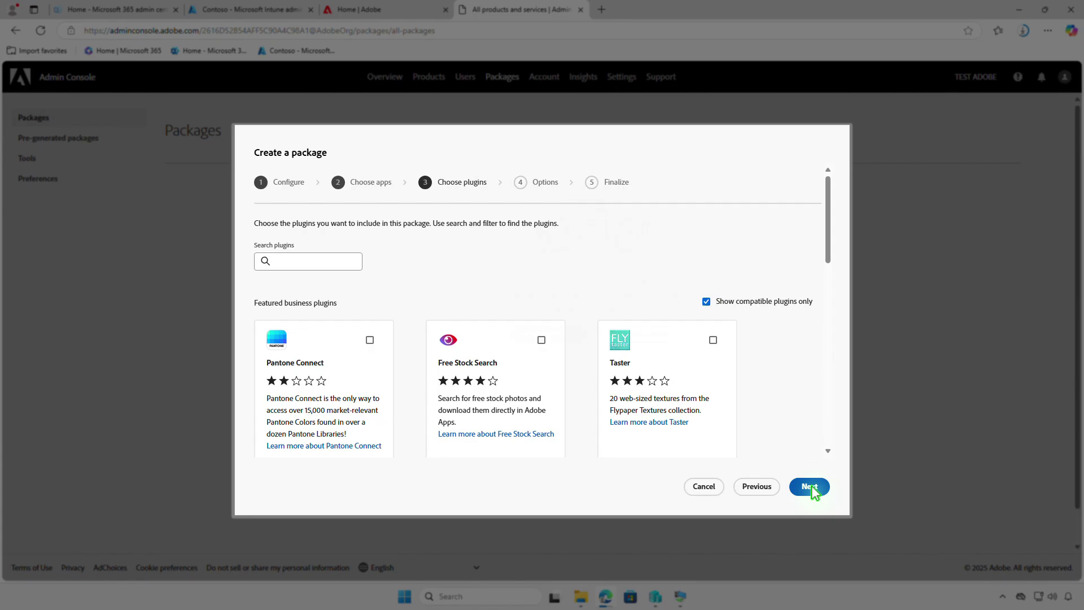
- Accept the default plugin and Creative Cloud Desktop options, name the package InDesign and create it
left_click(810, 488)
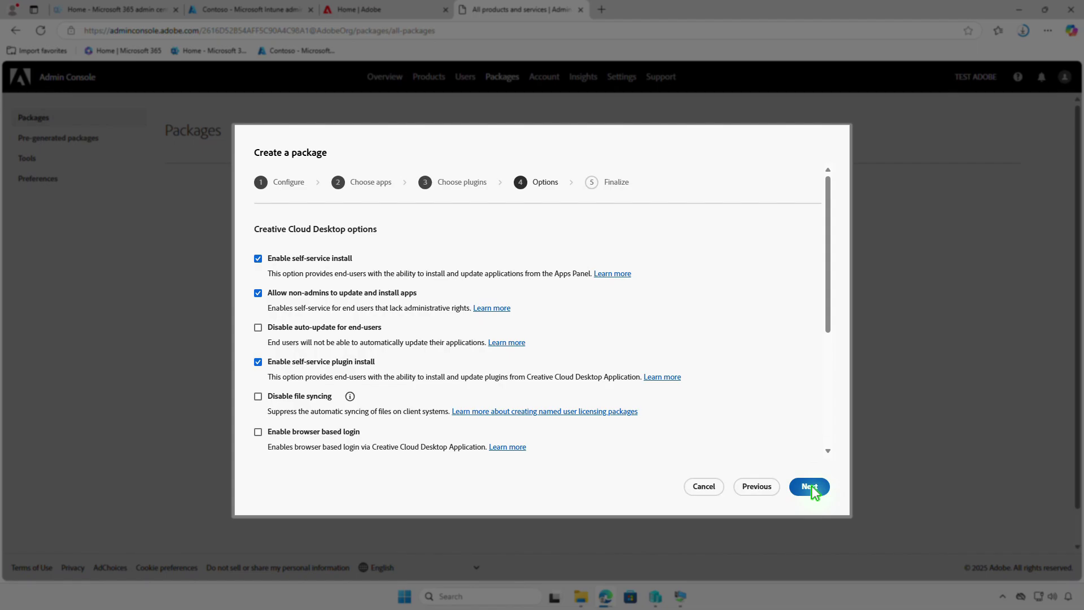
left_click(810, 487)
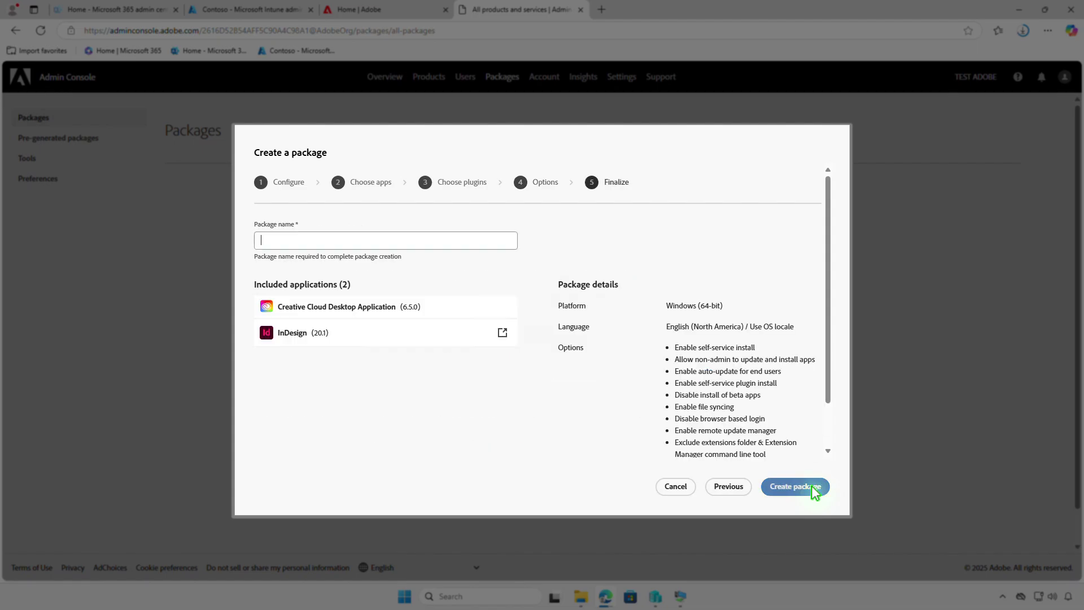
type("InDes")
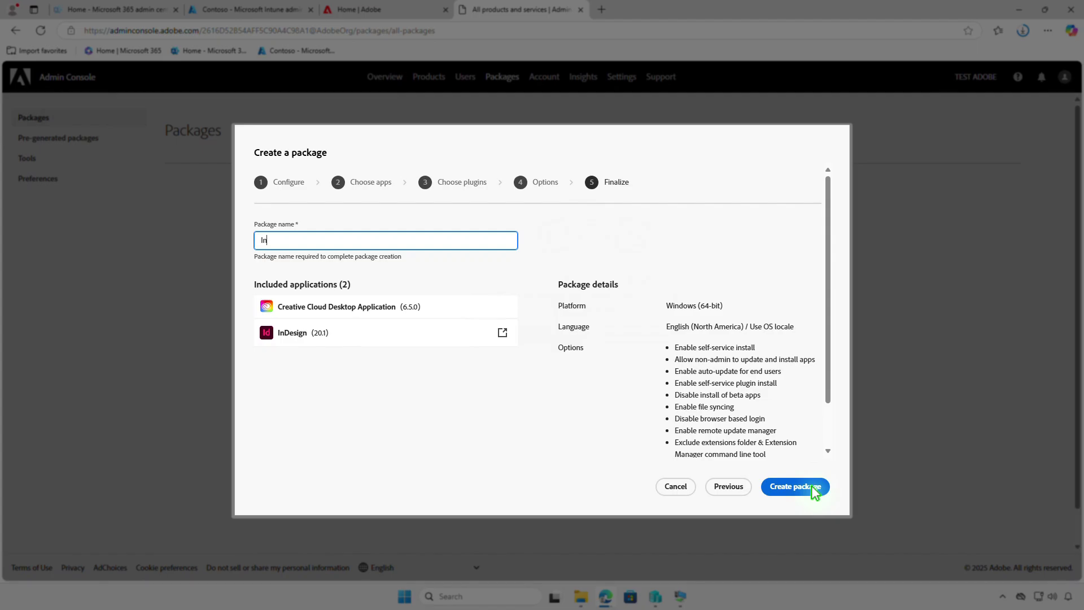
type("ign")
left_click(811, 485)
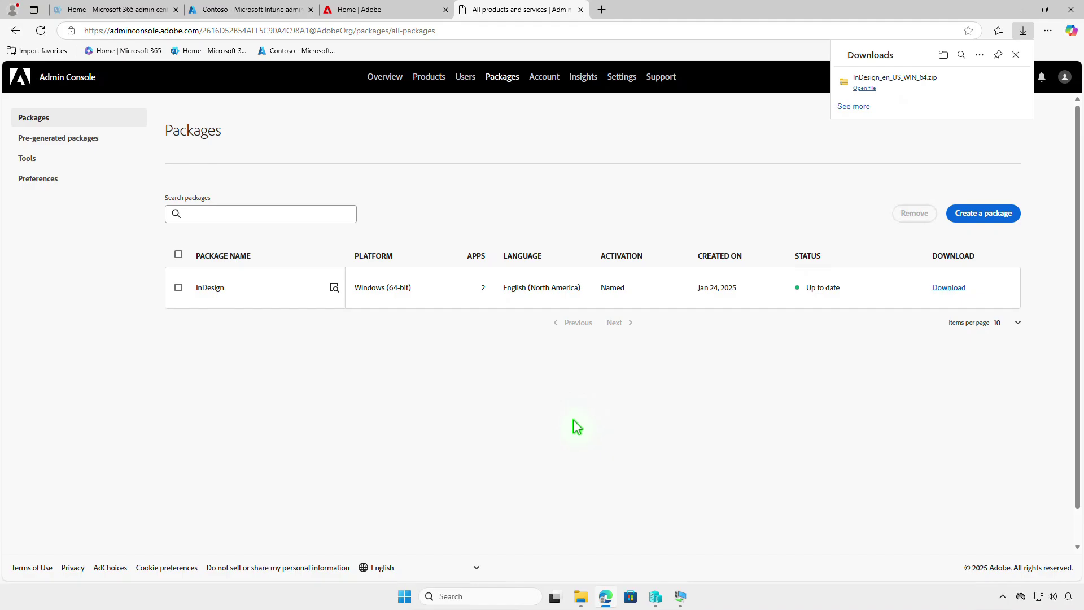
- Extract InDesign_en_US_WIN_64.zip in the Downloads folder and open the Build folder inside its extracted InDesign folder
left_click(943, 56)
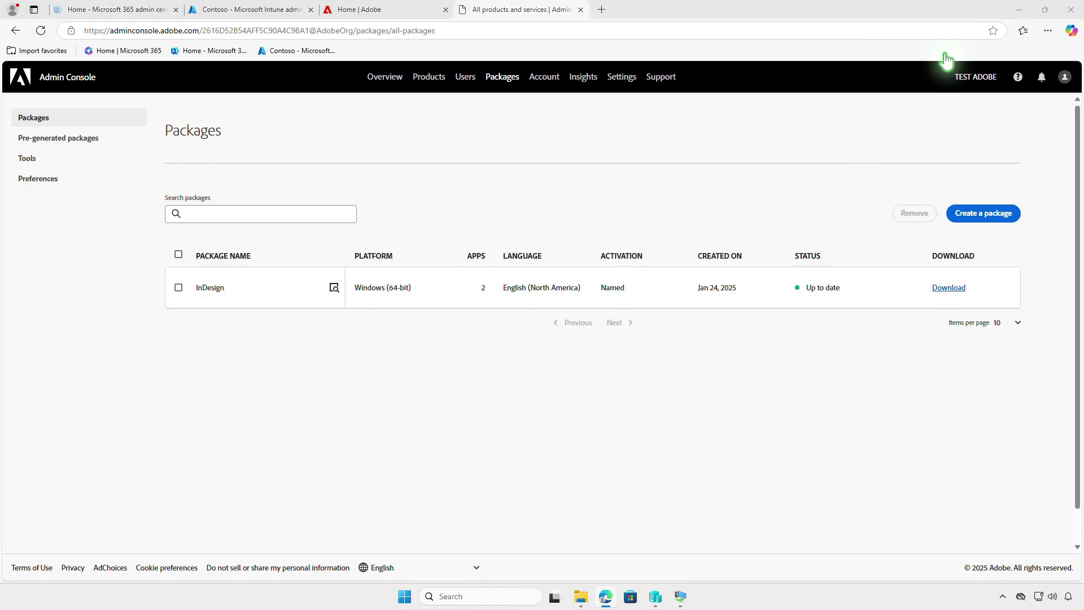
left_click(1018, 13)
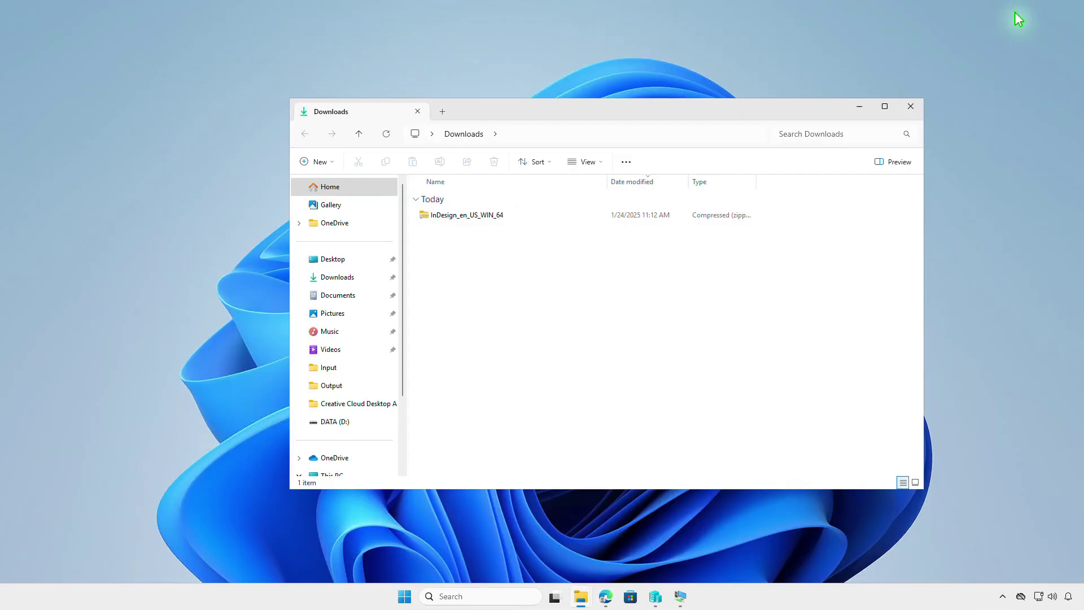
left_click(522, 218)
left_click(649, 162)
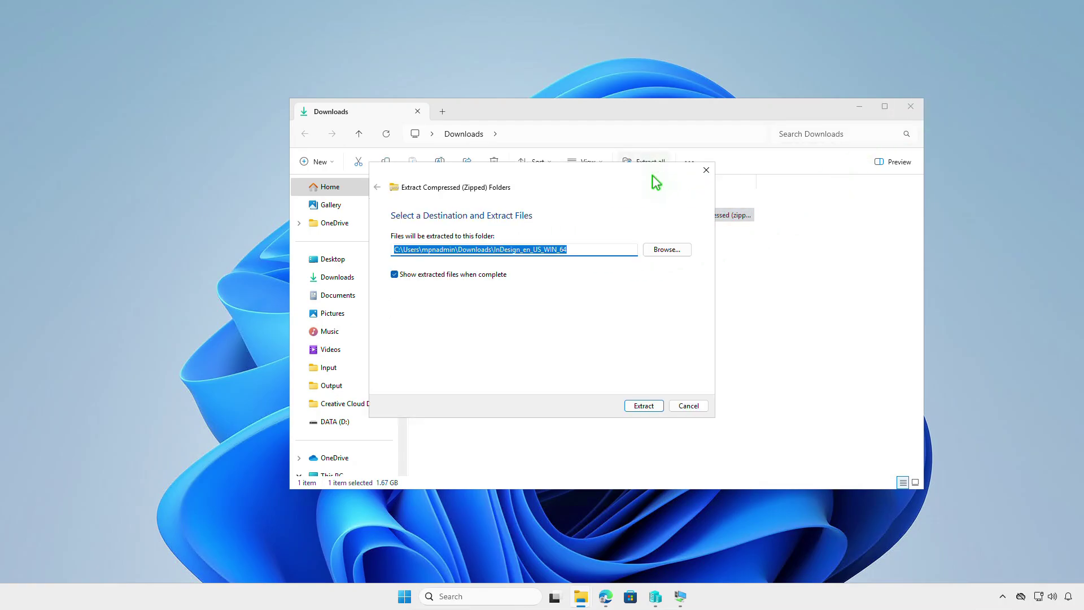
left_click(644, 406)
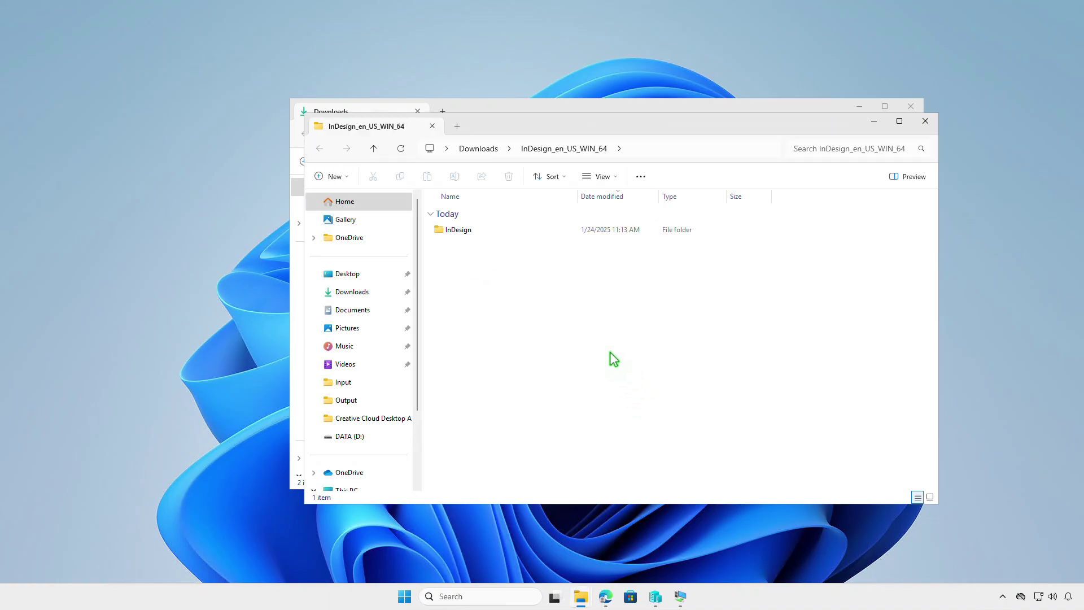
double_click(517, 229)
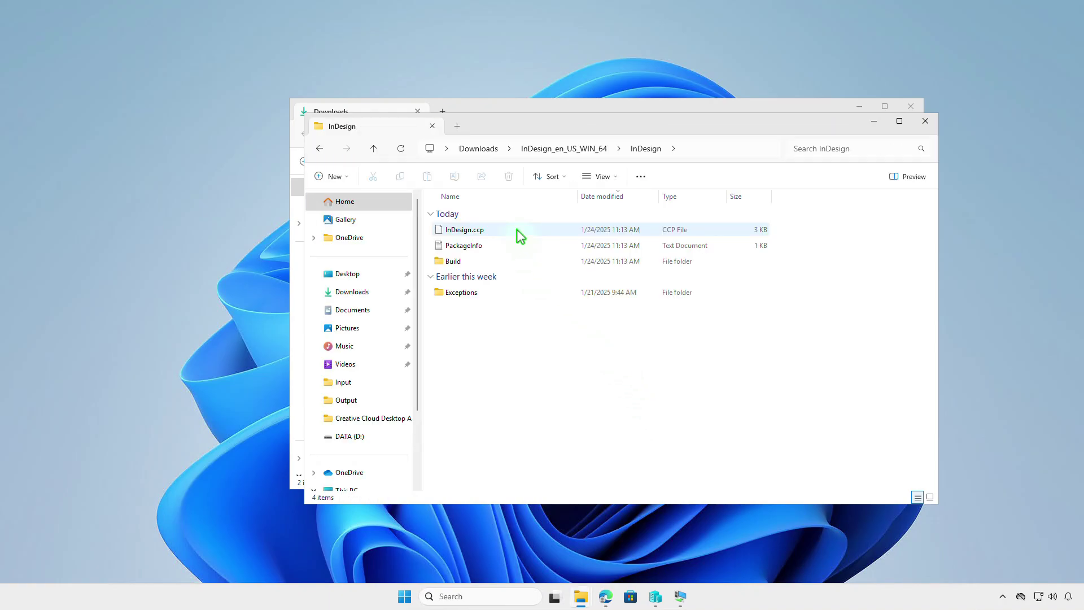
double_click(513, 263)
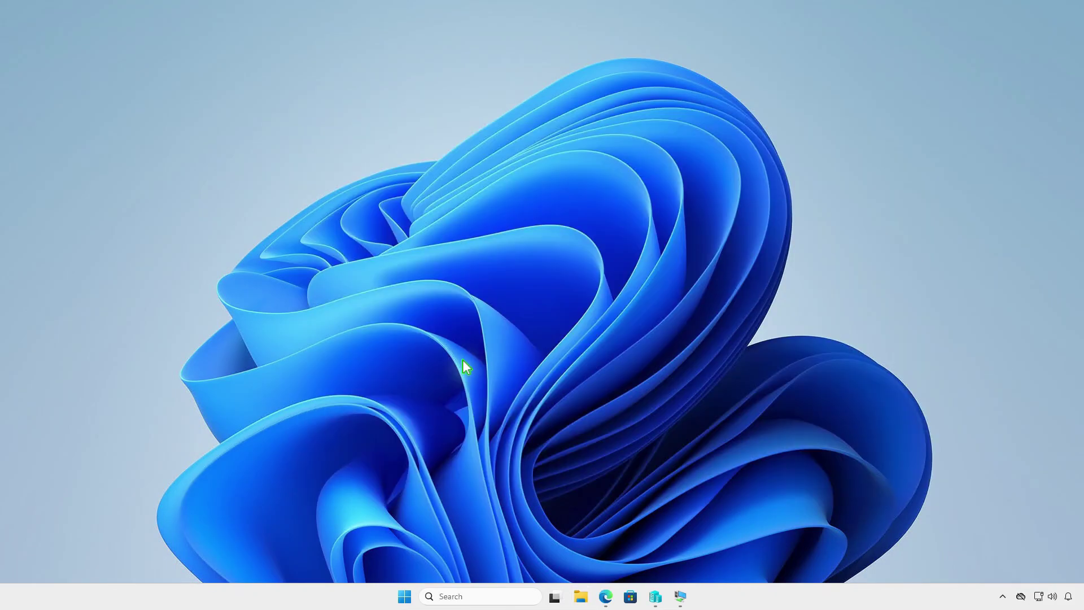
- Create a folder named Intune at the root of the DATA (D:) drive in File Explorer
left_click(581, 596)
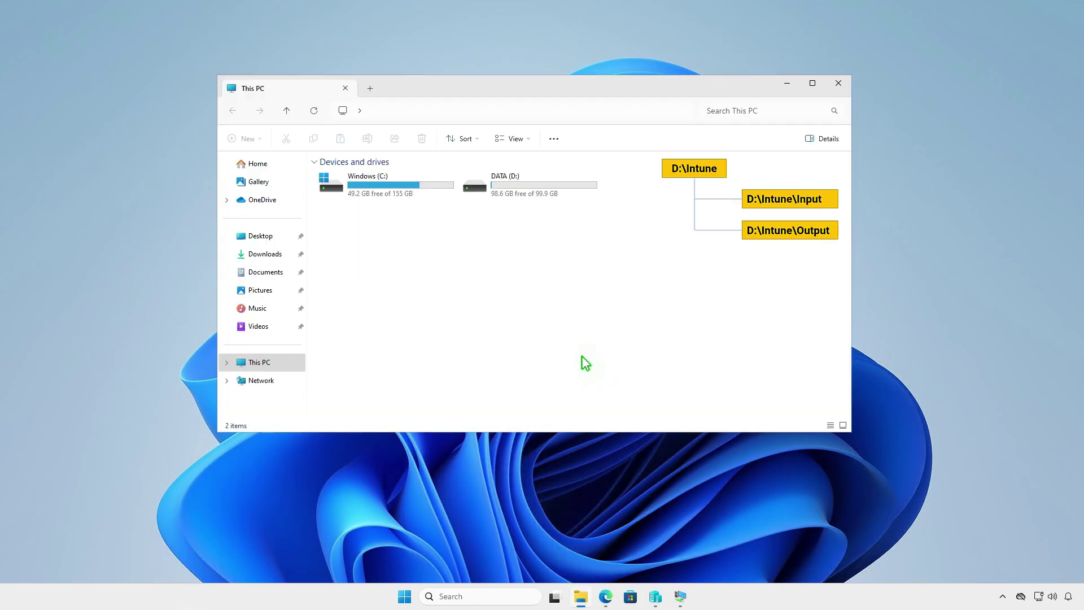
double_click(564, 188)
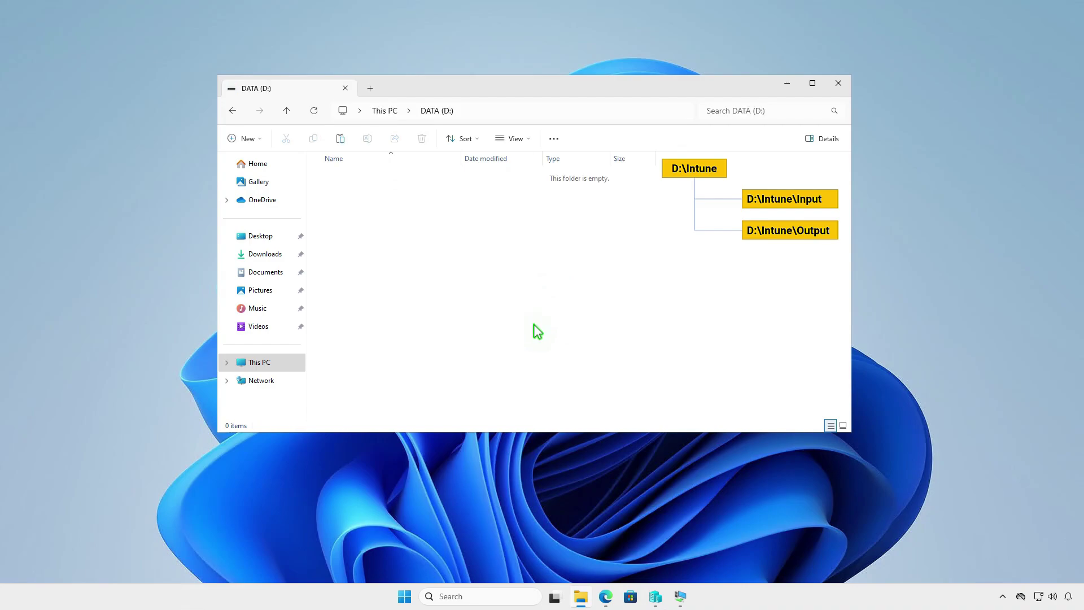
left_click(247, 138)
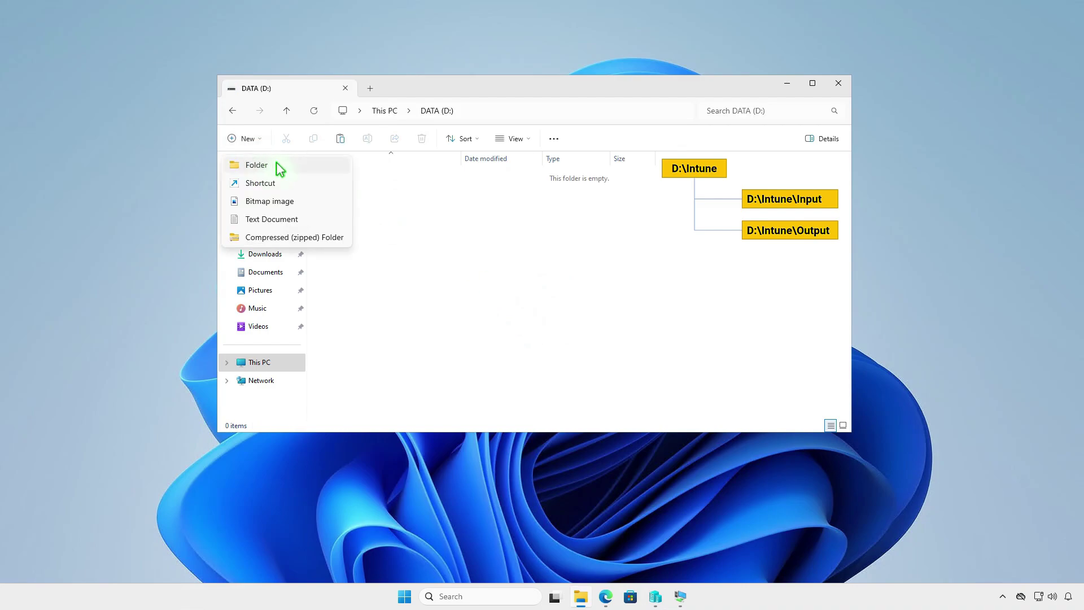
left_click(278, 165)
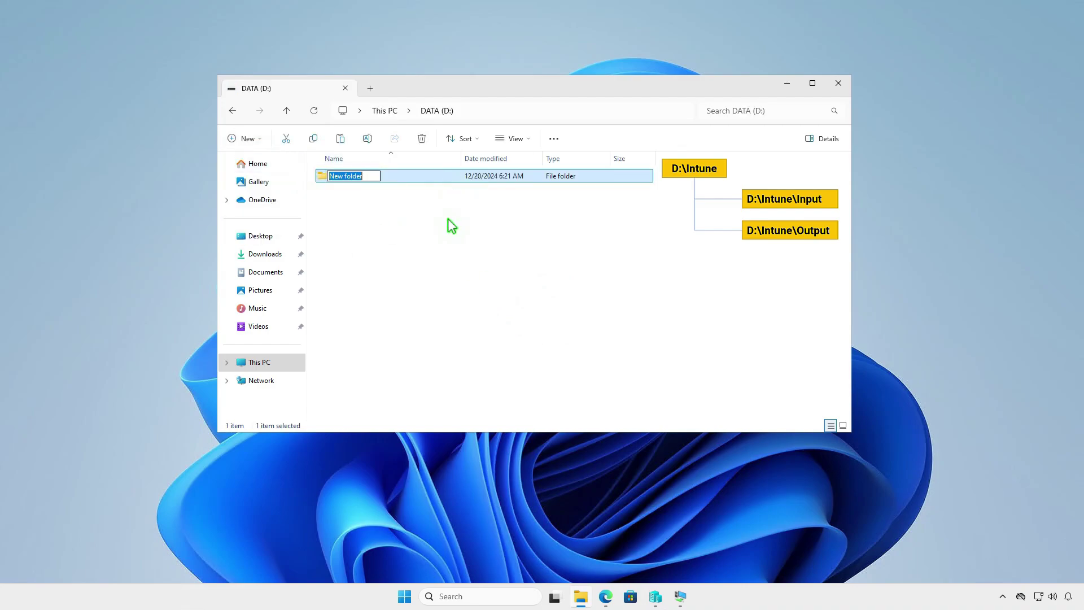
type("Intune")
key("Return")
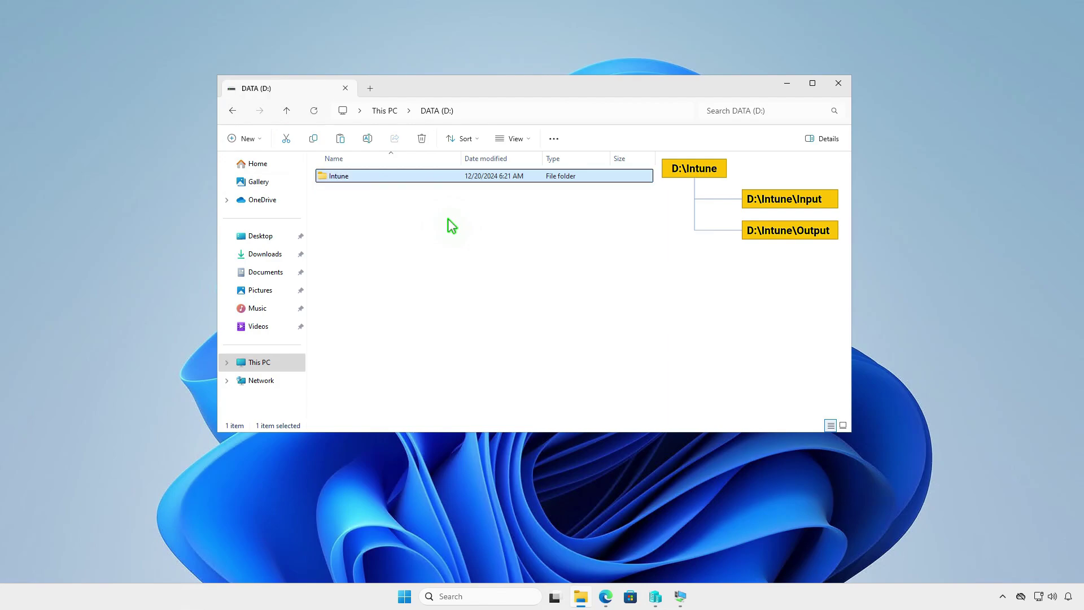
- Open the Intune folder on the DATA (D:) drive and create a subfolder named Input
key("Return")
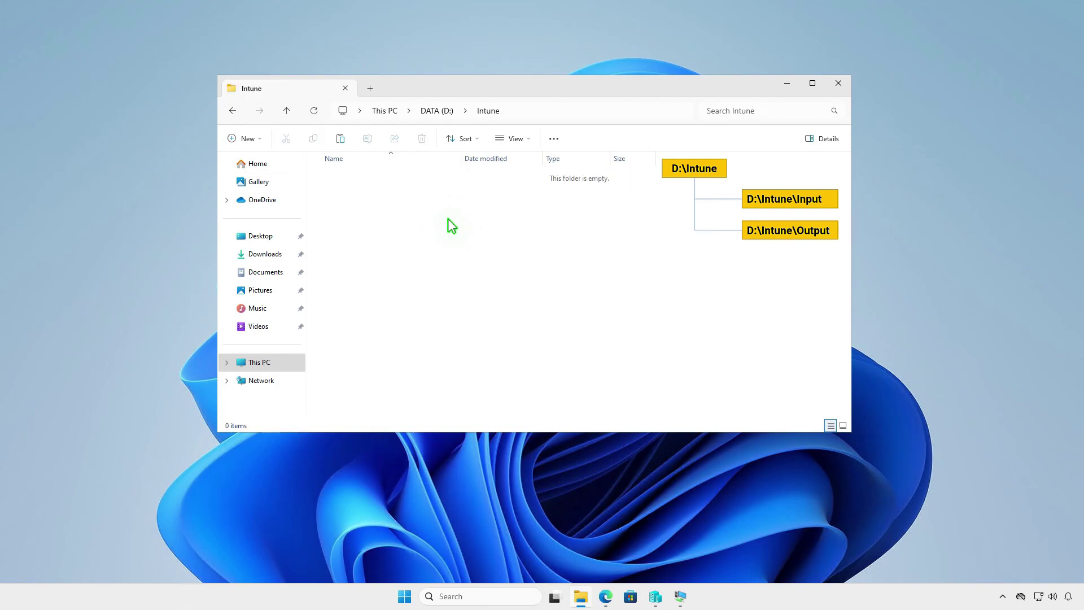
right_click(448, 219)
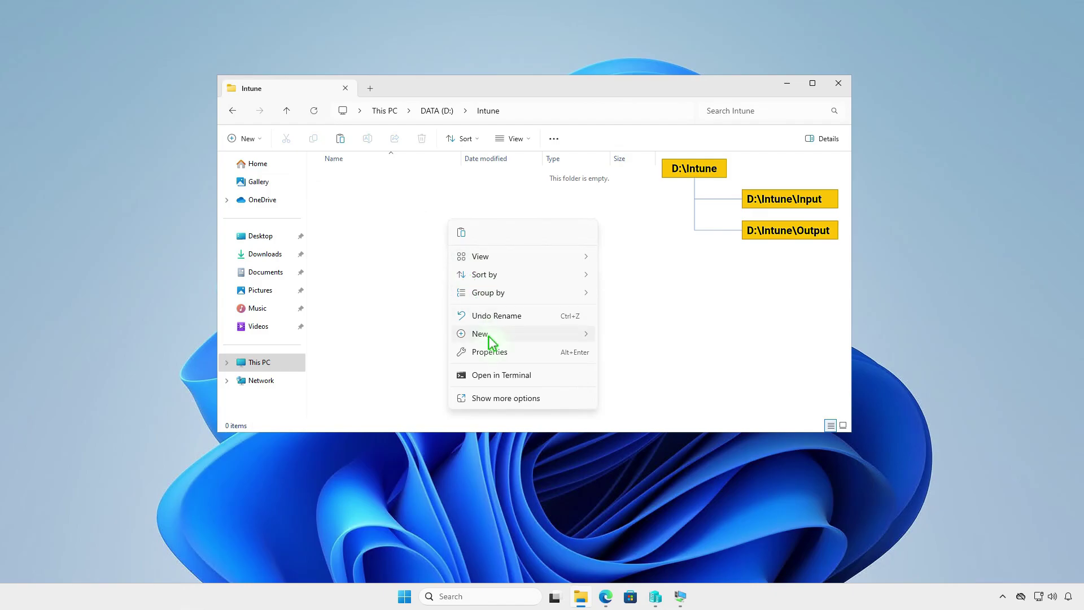
mouse_move(489, 334)
left_click(621, 337)
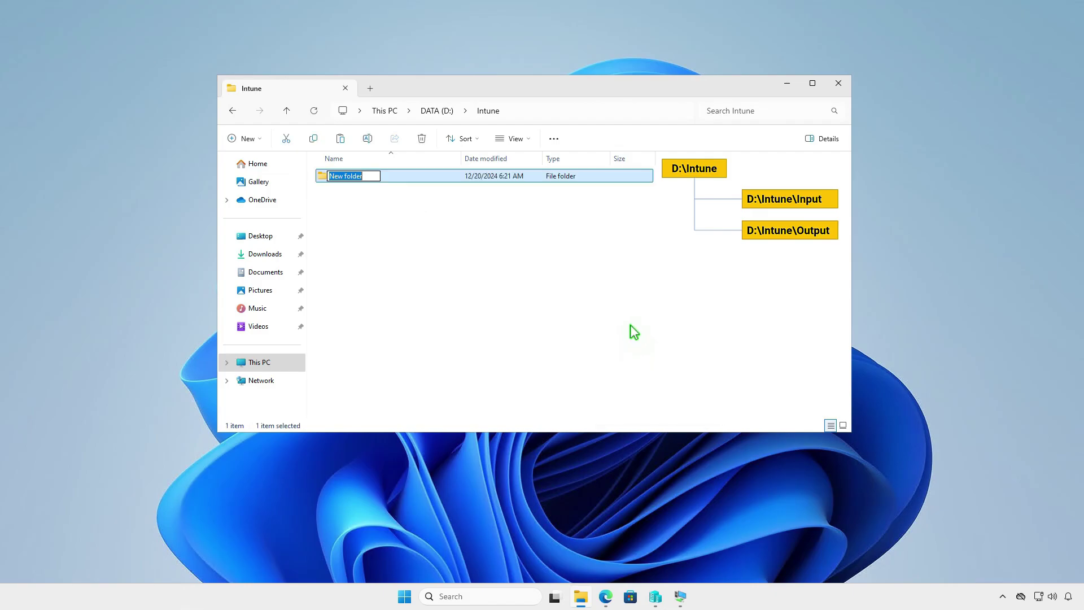
type("Input")
key("Return")
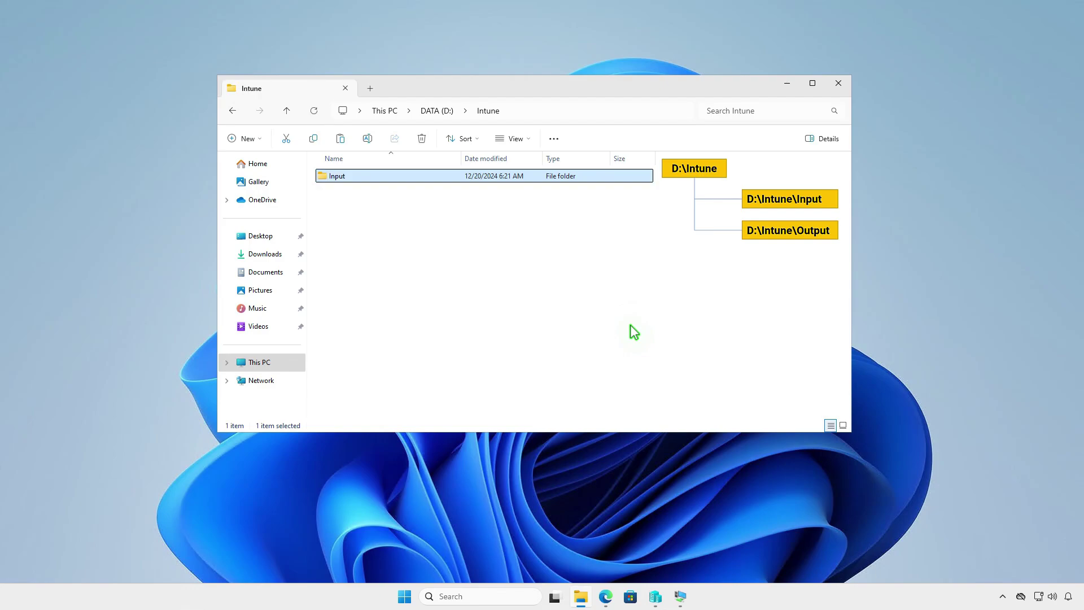
- Create a second subfolder named Output in D:\Intune, alongside the Input folder
right_click(466, 269)
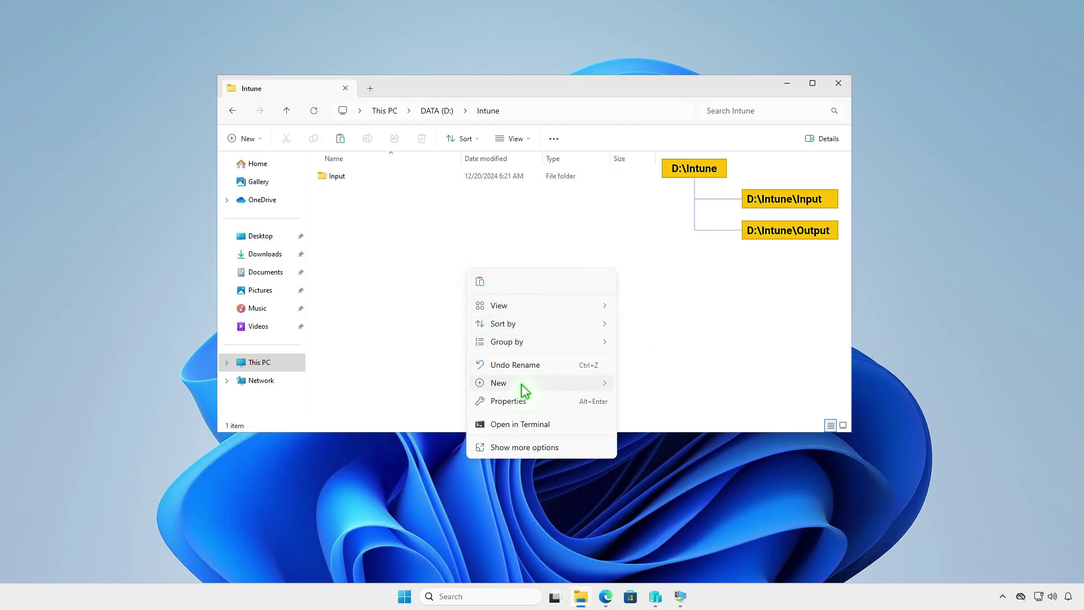
mouse_move(523, 390)
left_click(651, 387)
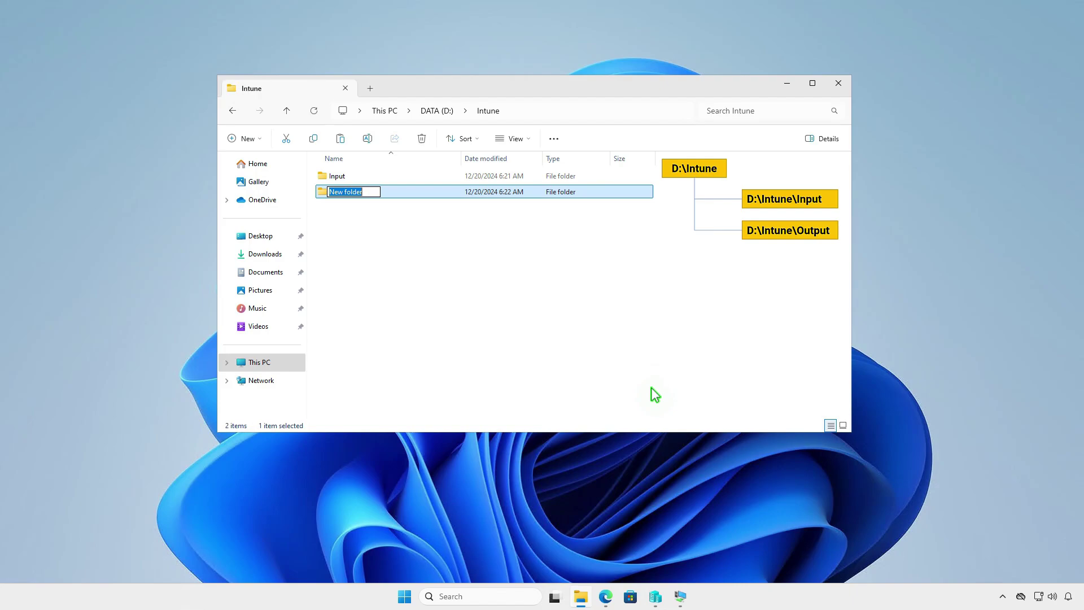
type("Output")
left_click(587, 303)
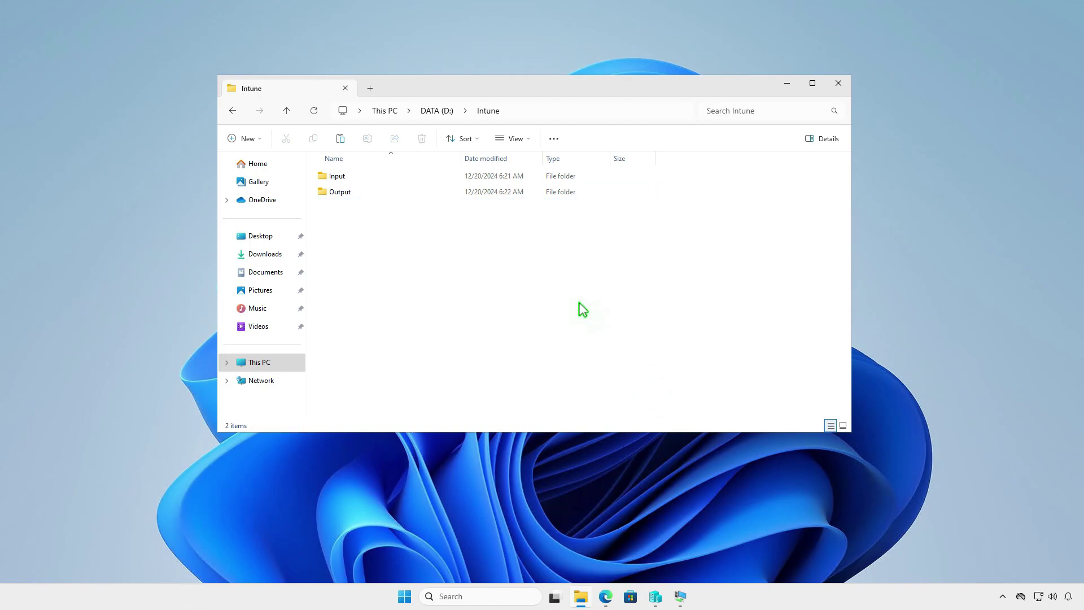
- Switch to Microsoft Edge, download the latest Microsoft-Win32-Content-Prep-Tool release (v1.8.6) from GitHub as a source code zip, and show it in its download folder
left_click(605, 596)
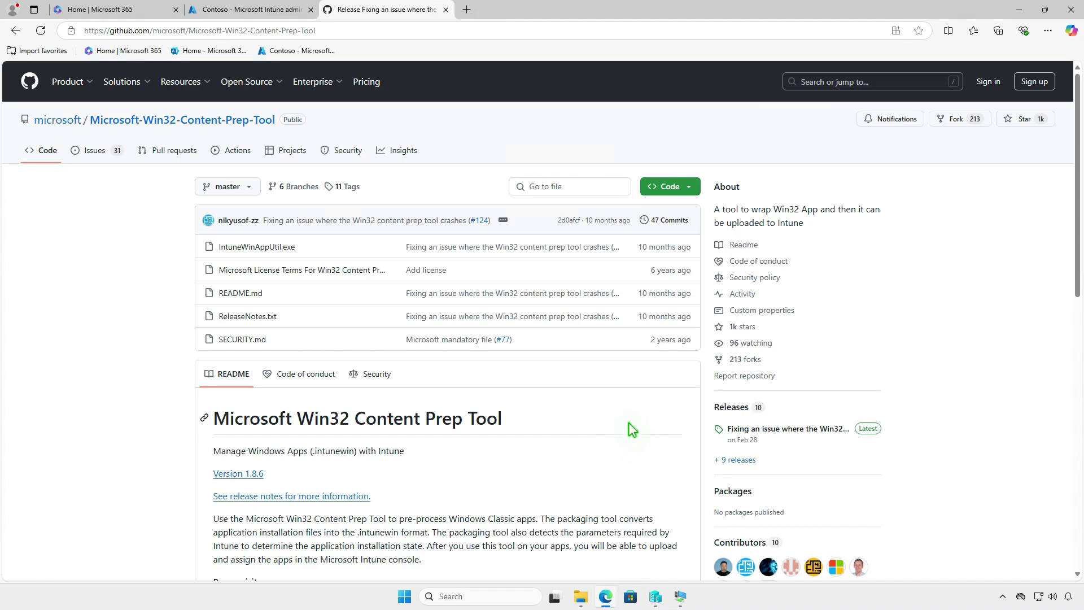
left_click(816, 429)
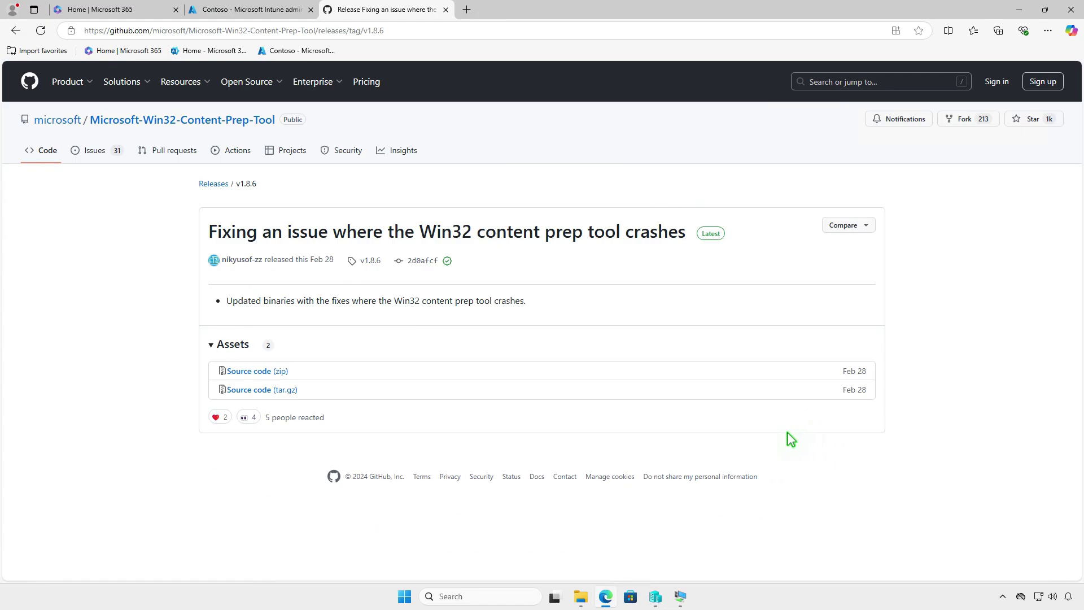
left_click(282, 371)
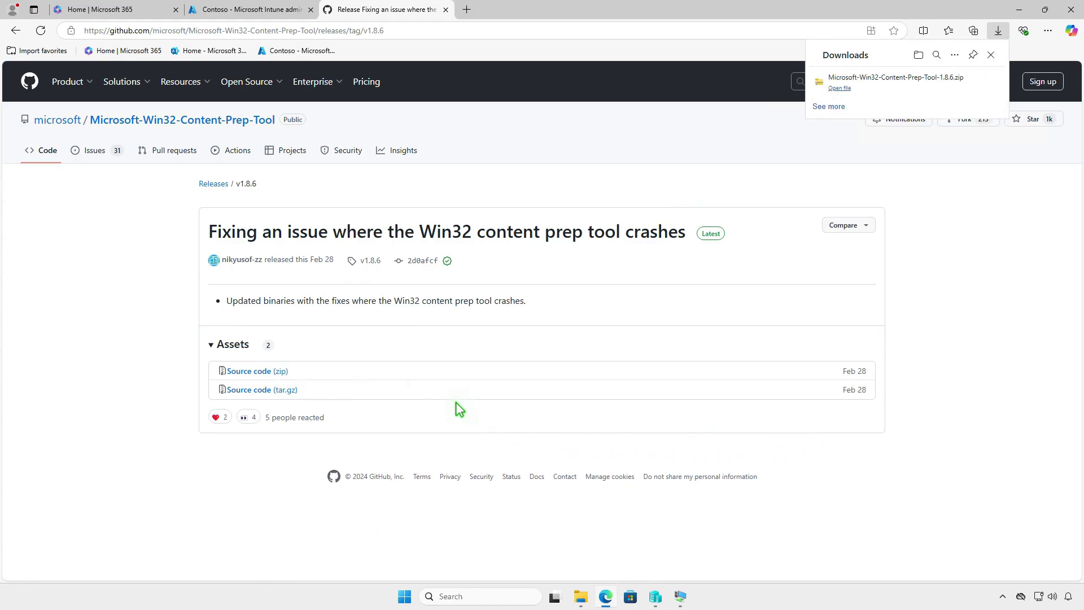
left_click(957, 85)
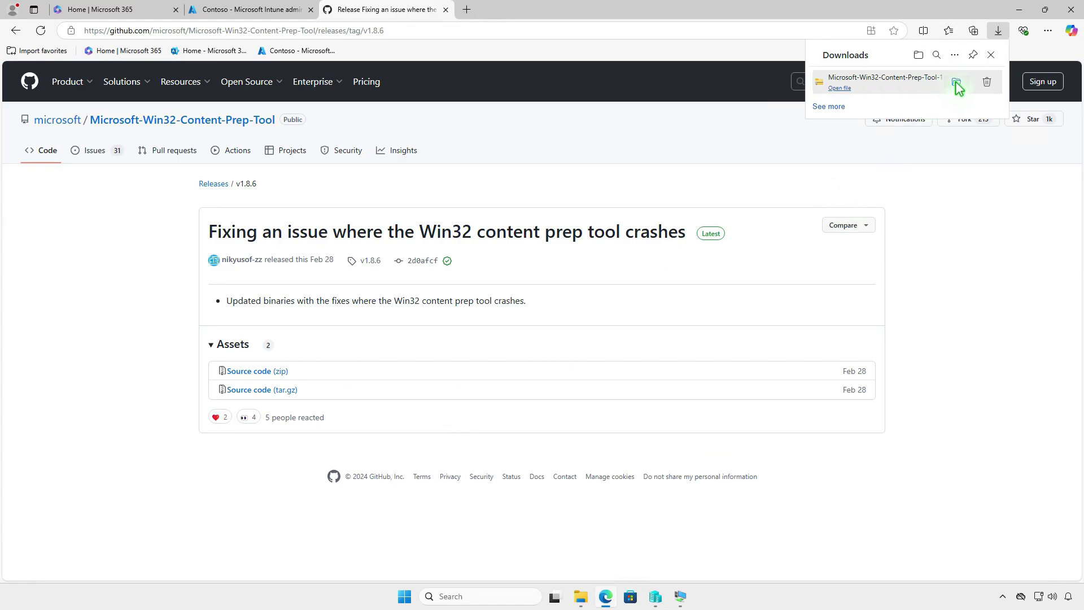
left_click(1020, 11)
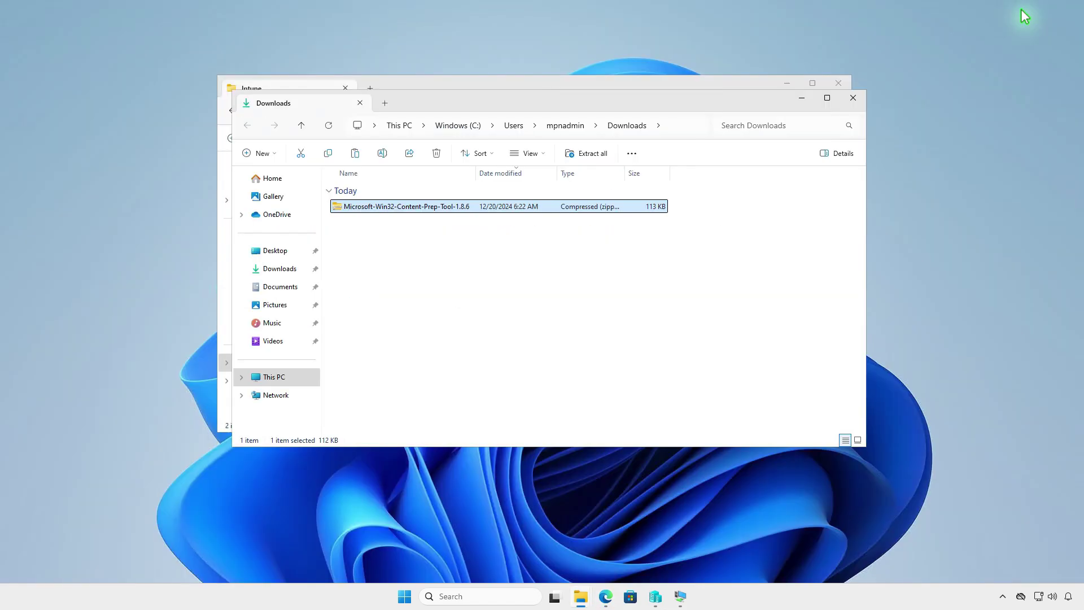
- Extract Microsoft-Win32-Content-Prep-Tool-1.8.6.zip to the default Downloads location and open the extracted inner folder
left_click(593, 156)
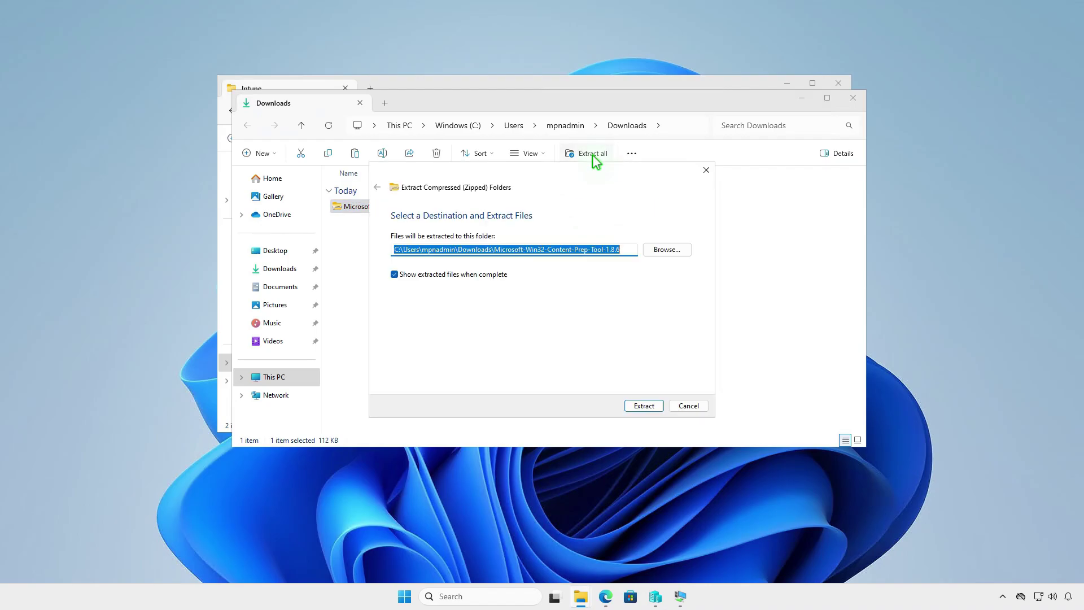
left_click(635, 404)
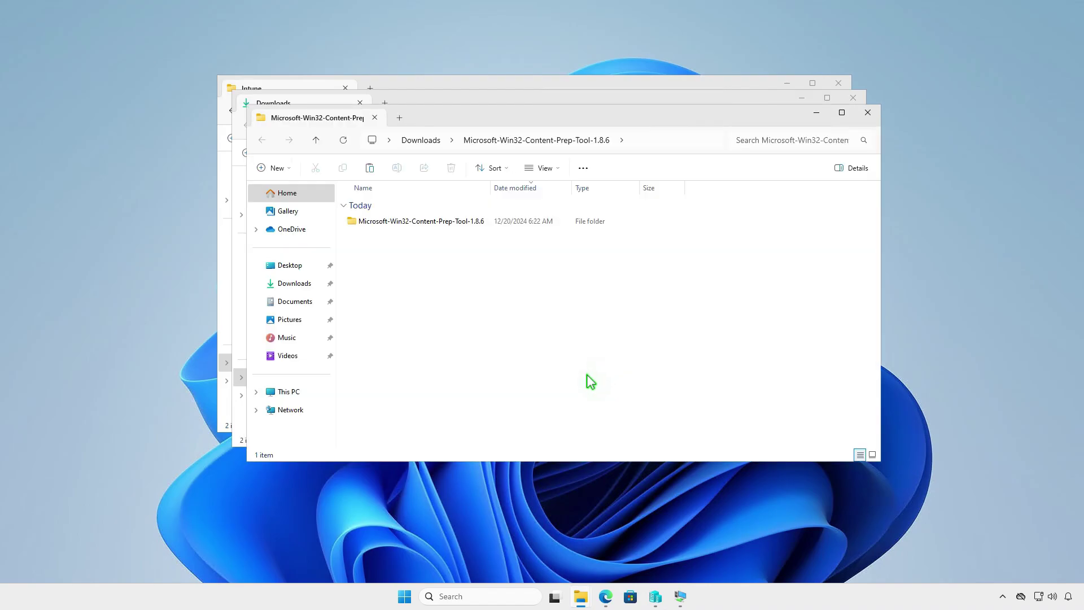
double_click(483, 221)
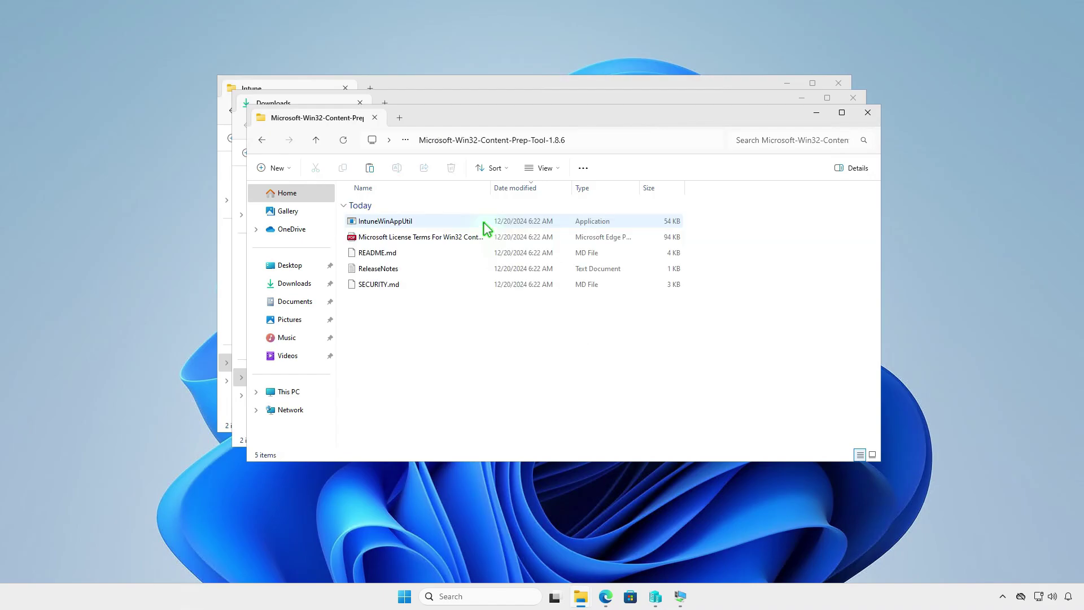
- Copy the IntuneWinAppUtil application from the extracted folder into D:\Intune, closing the two Downloads windows and minimizing the Intune window
right_click(433, 220)
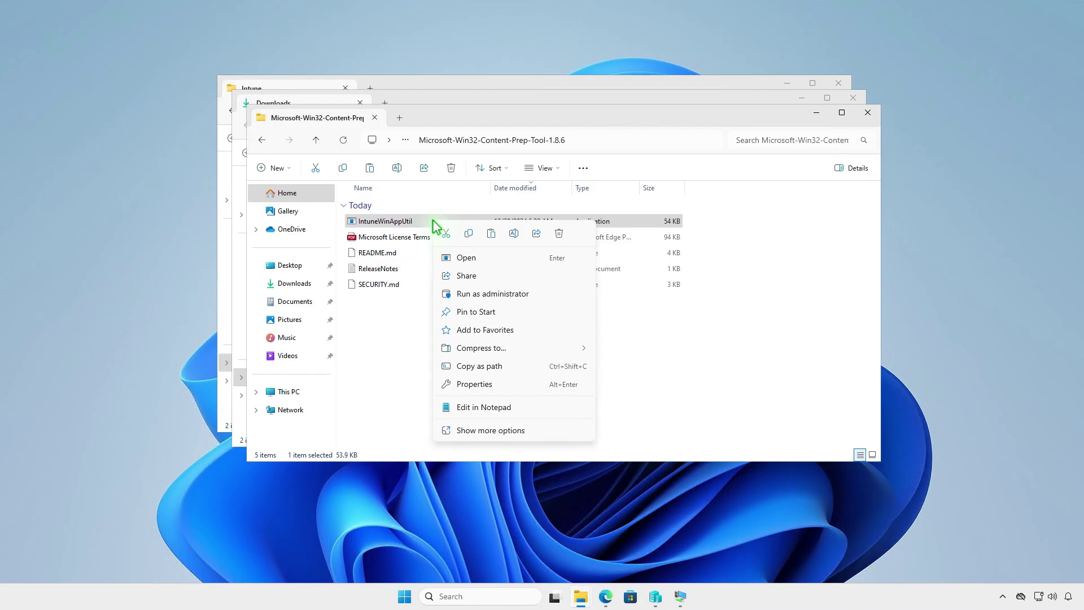
left_click(467, 234)
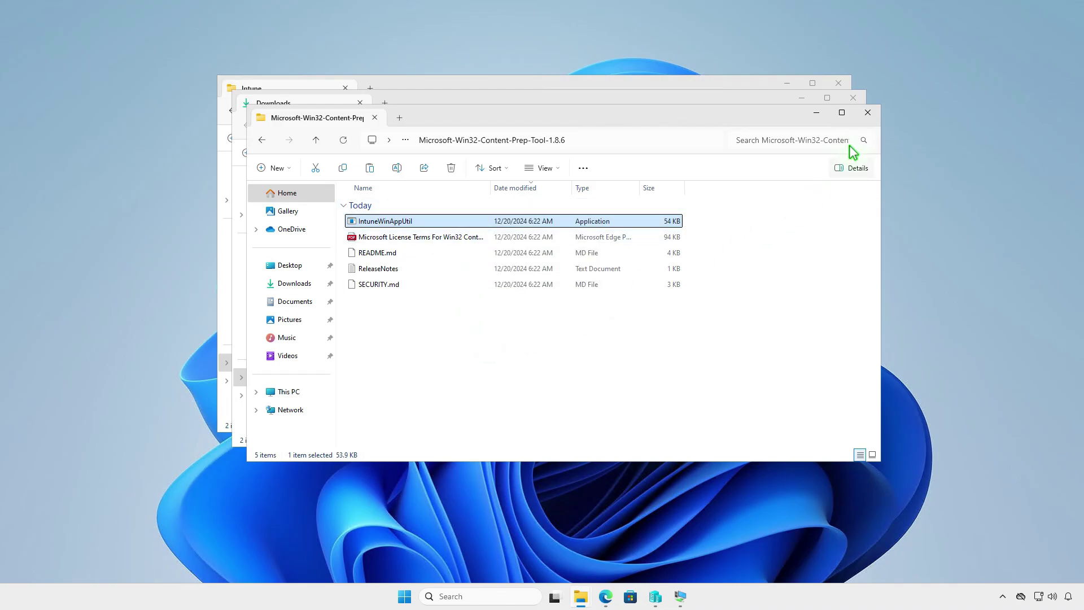
left_click(868, 113)
left_click(854, 100)
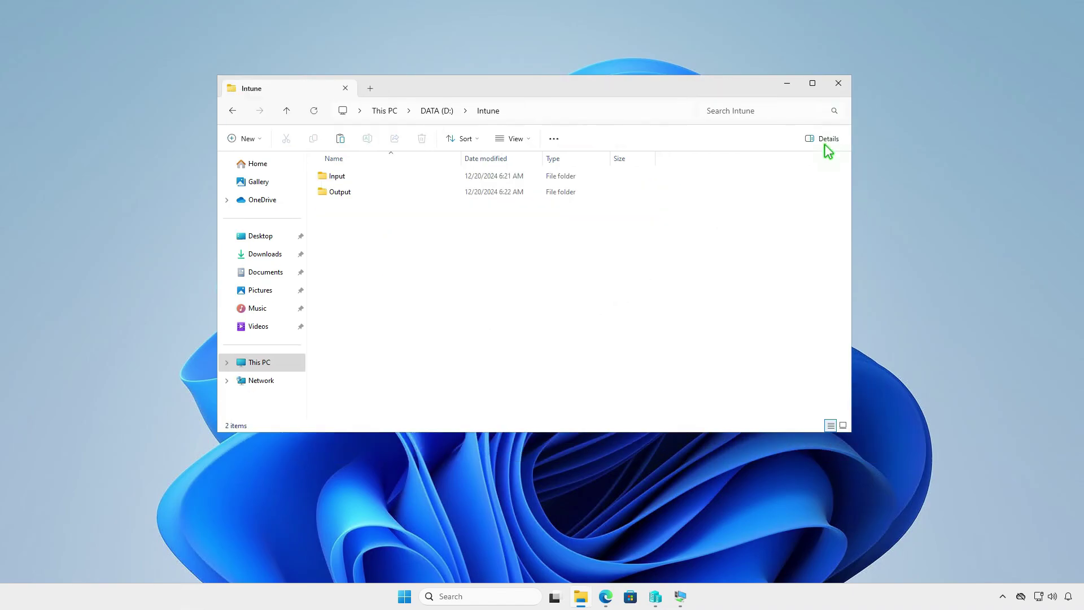
right_click(388, 242)
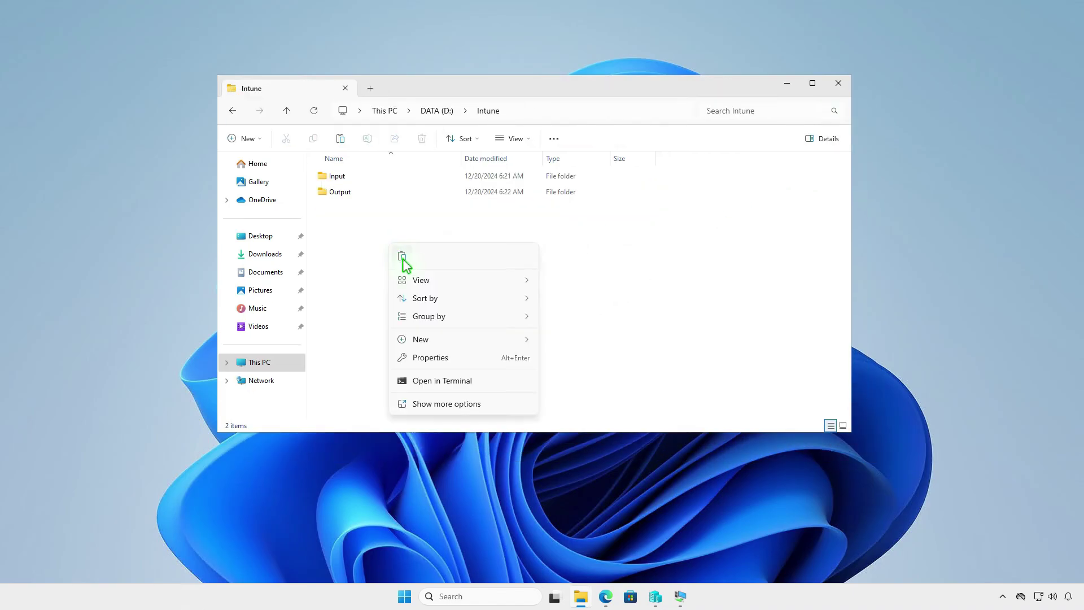
left_click(403, 257)
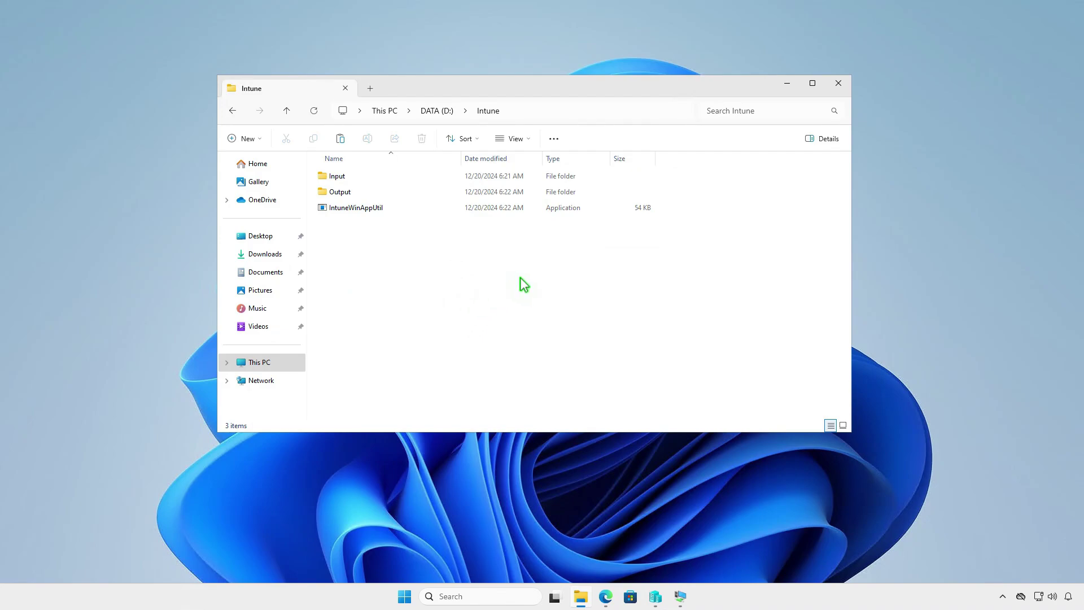
left_click(786, 83)
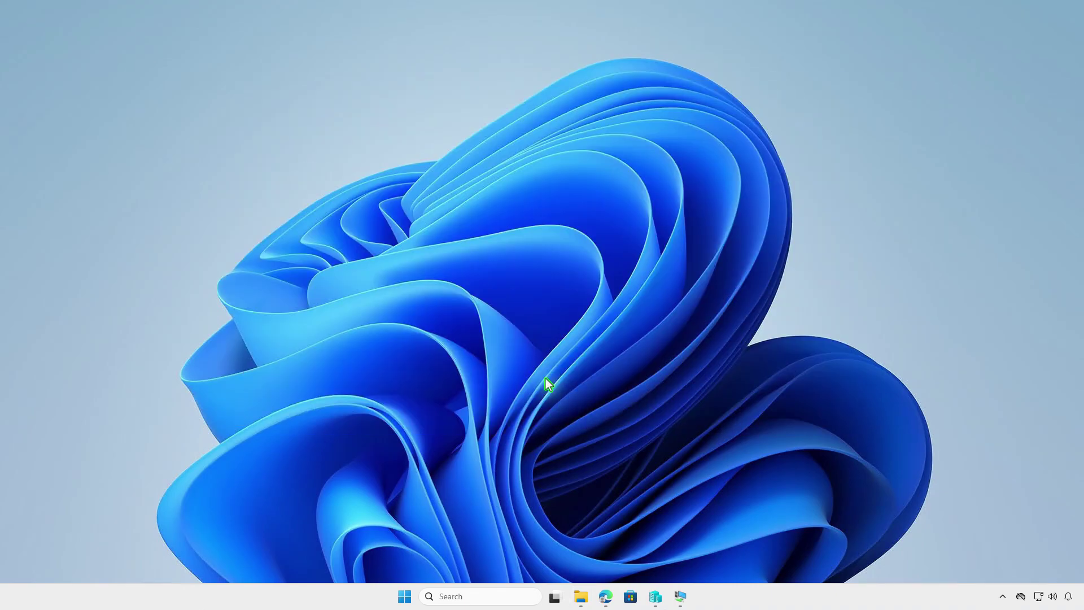
- Open the Build folder in File Explorer, inside the InDesign folder of the extracted InDesign_en_US_WIN_64 package in Downloads
left_click(581, 596)
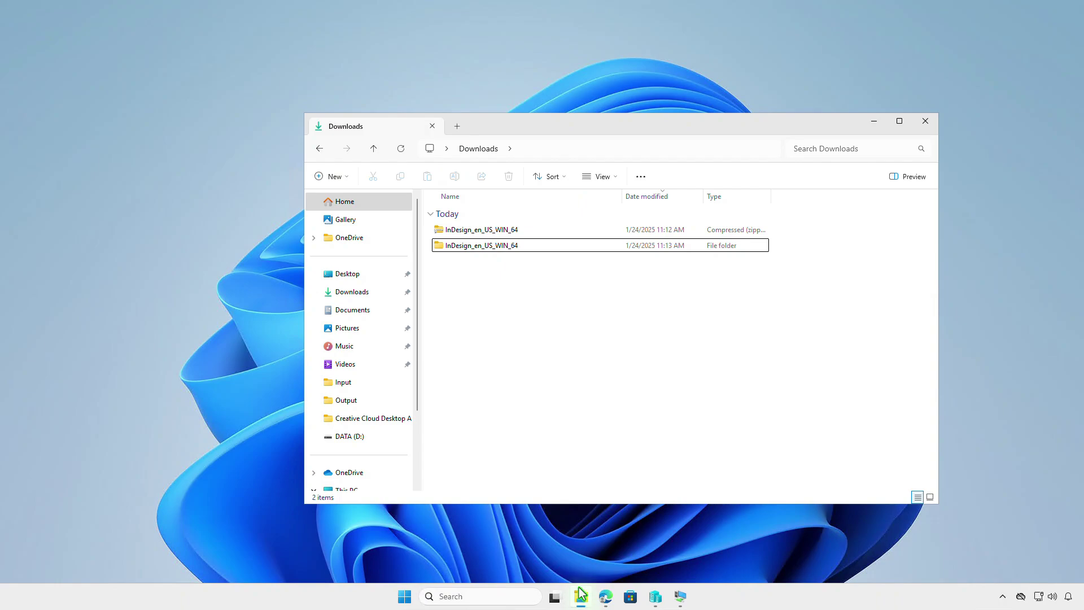
double_click(537, 247)
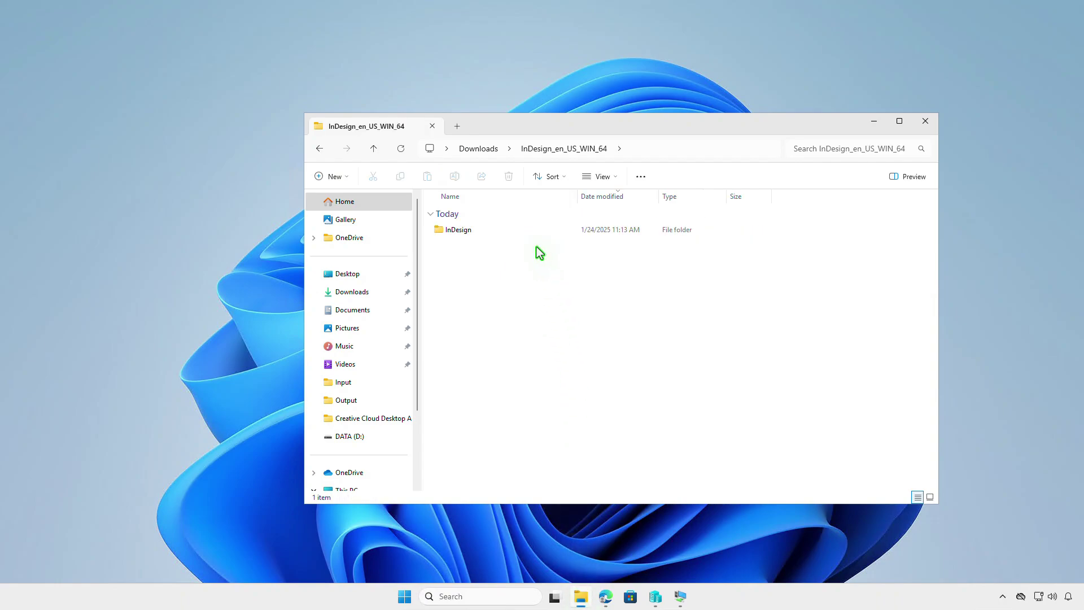
double_click(517, 232)
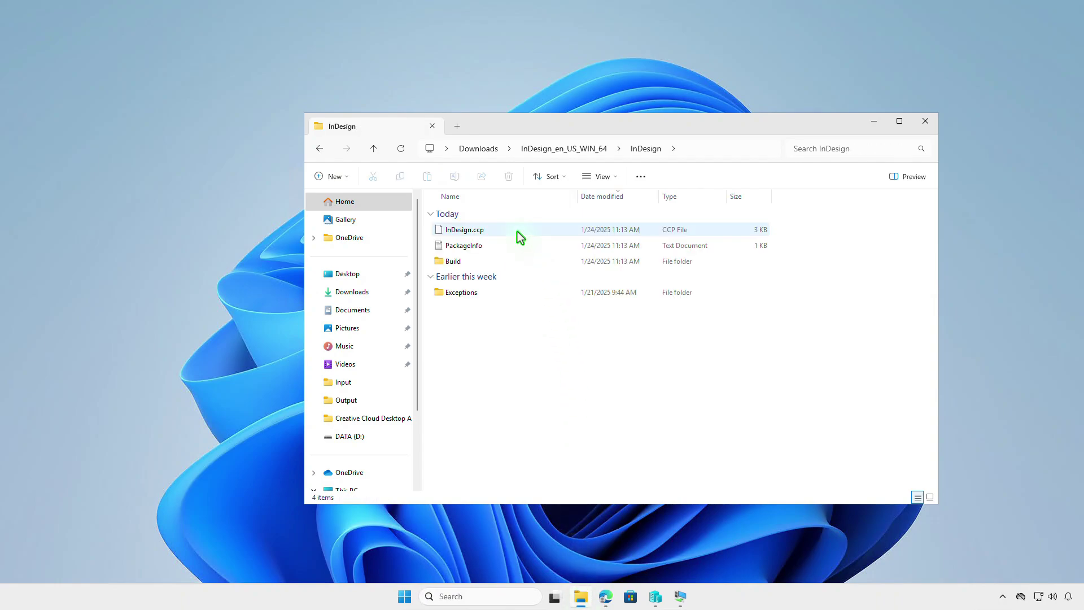
double_click(511, 263)
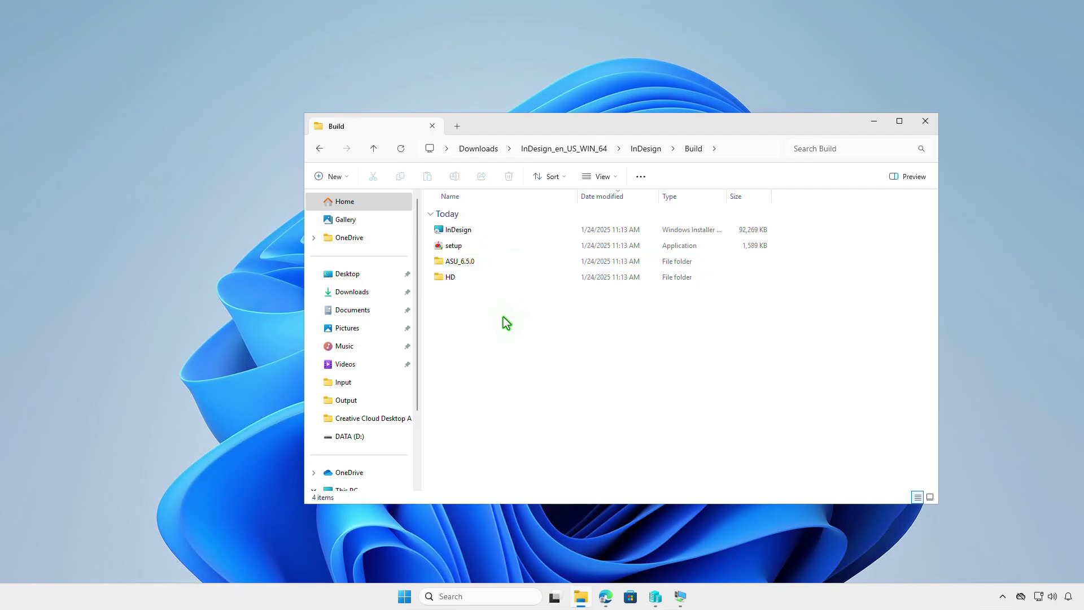
- Copy the Build folder's InDesign installer, setup, ASU_6.5.0 and HD into D:\Intune\Input using a second File Explorer tab, and return to the Intune folder
left_click_drag(503, 316, 511, 226)
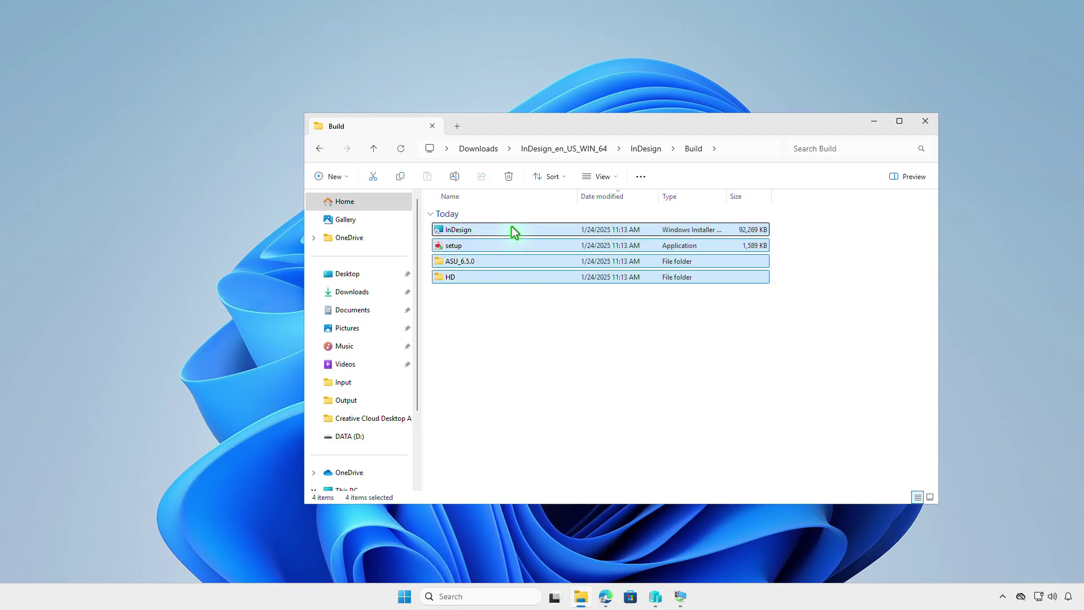
right_click(512, 226)
left_click(564, 248)
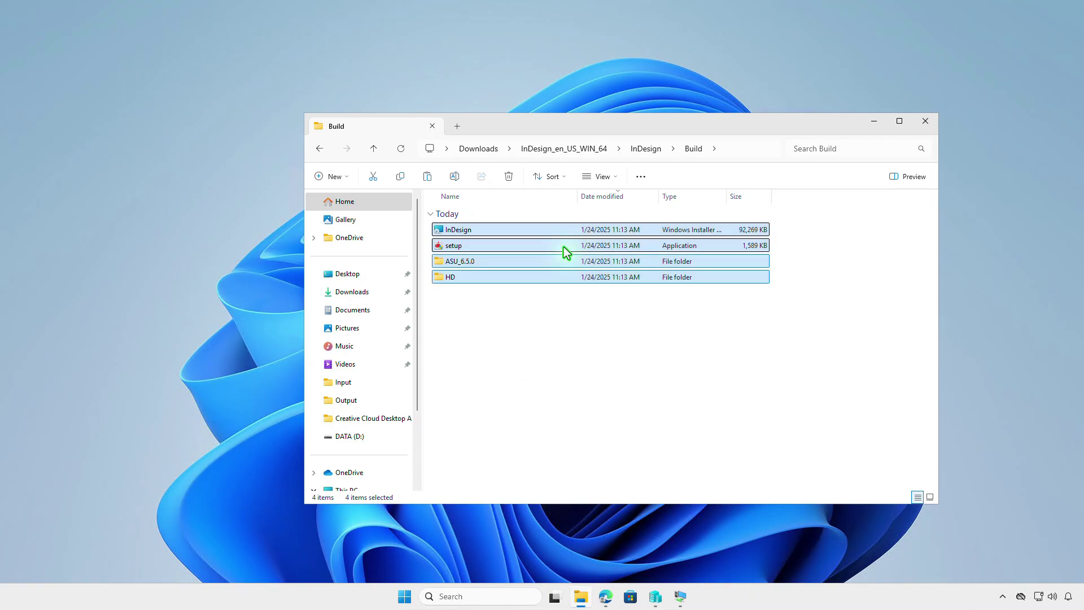
left_click(456, 127)
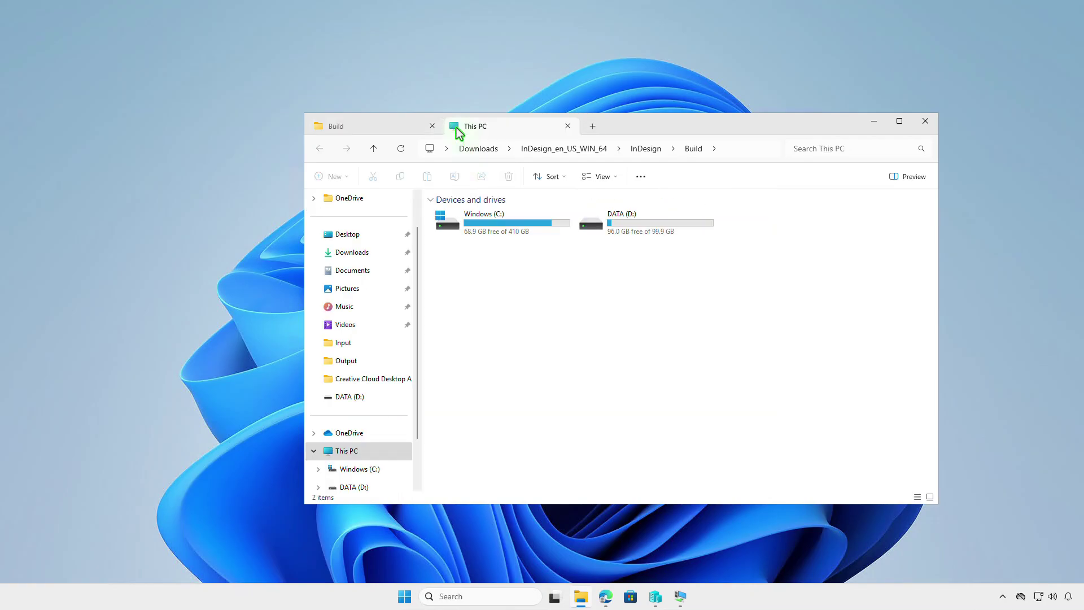
double_click(644, 235)
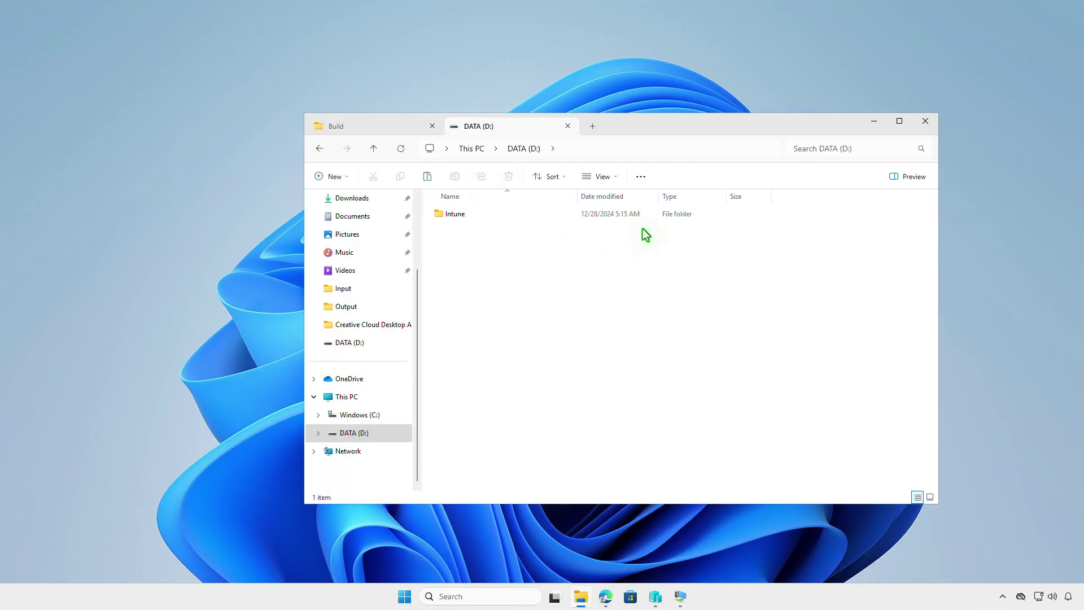
double_click(554, 217)
double_click(531, 214)
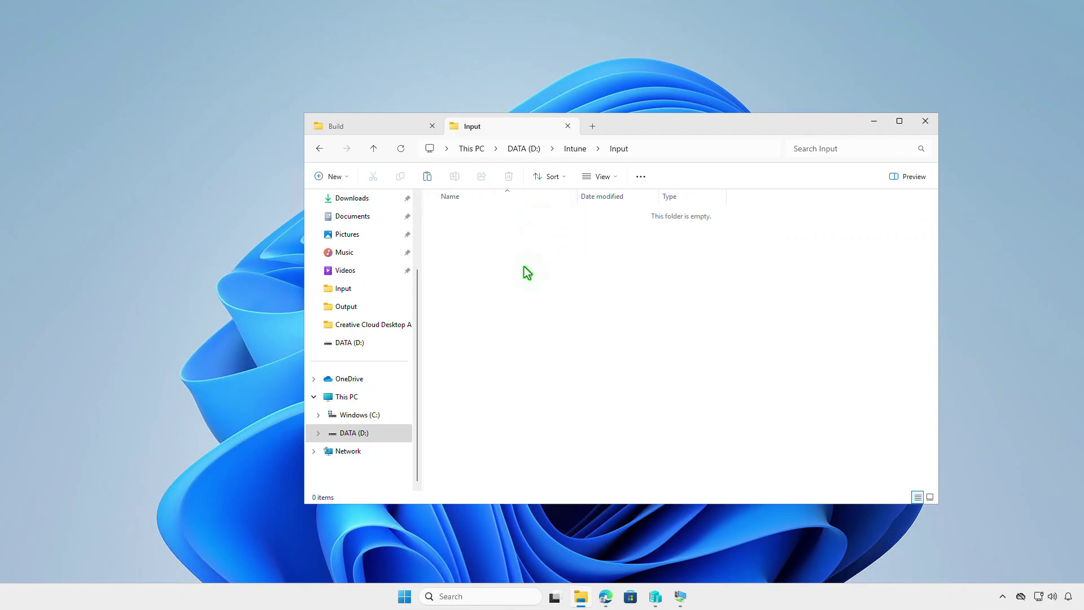
right_click(525, 270)
left_click(541, 285)
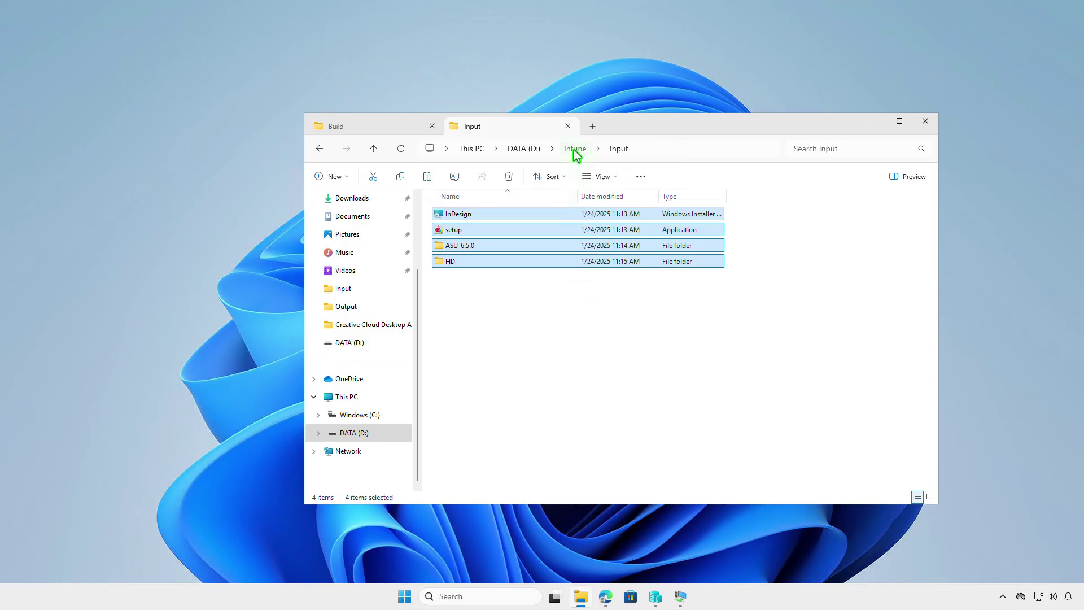
left_click(574, 149)
left_click(574, 327)
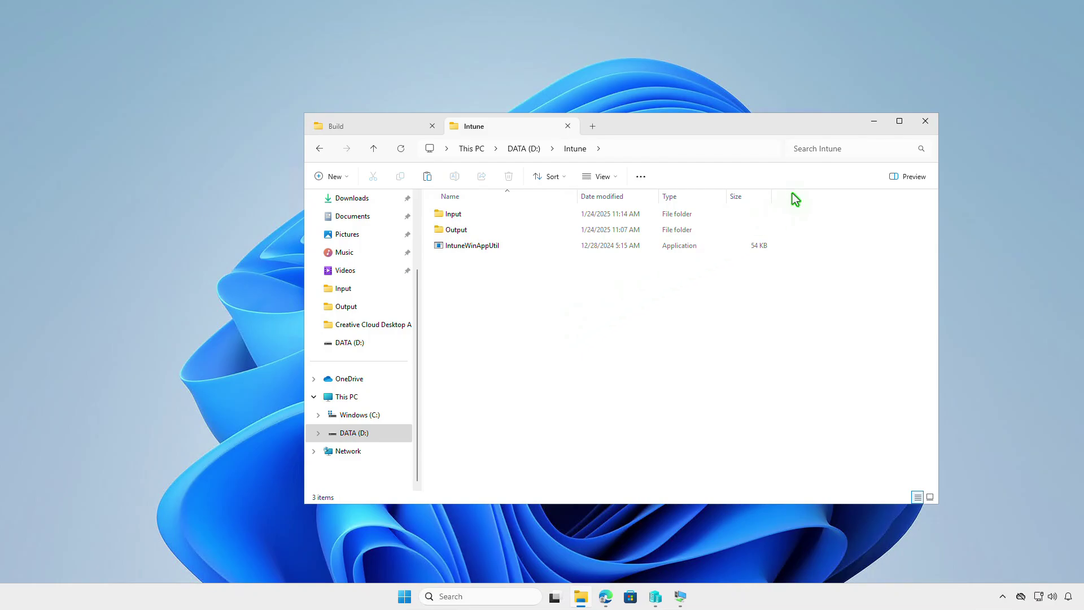
- Minimize File Explorer and open Windows Terminal with administrator rights
left_click(874, 121)
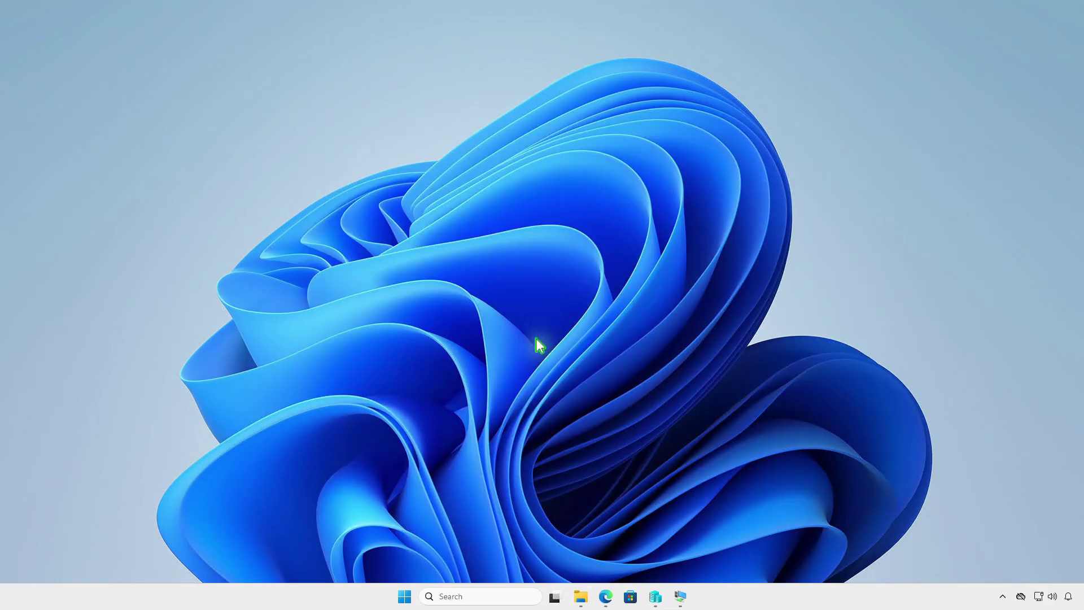
right_click(404, 597)
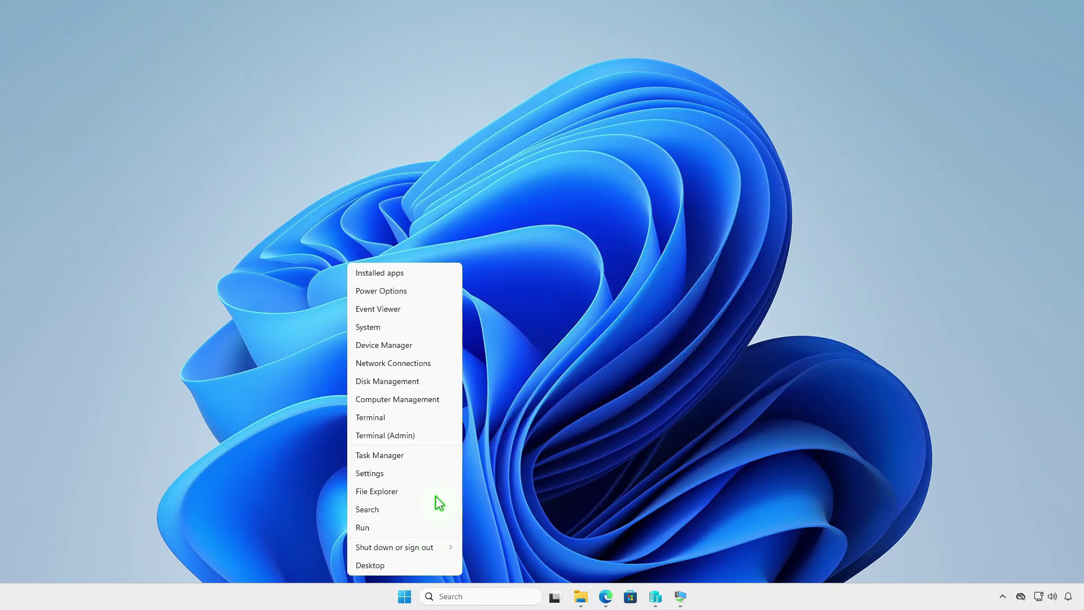
left_click(435, 437)
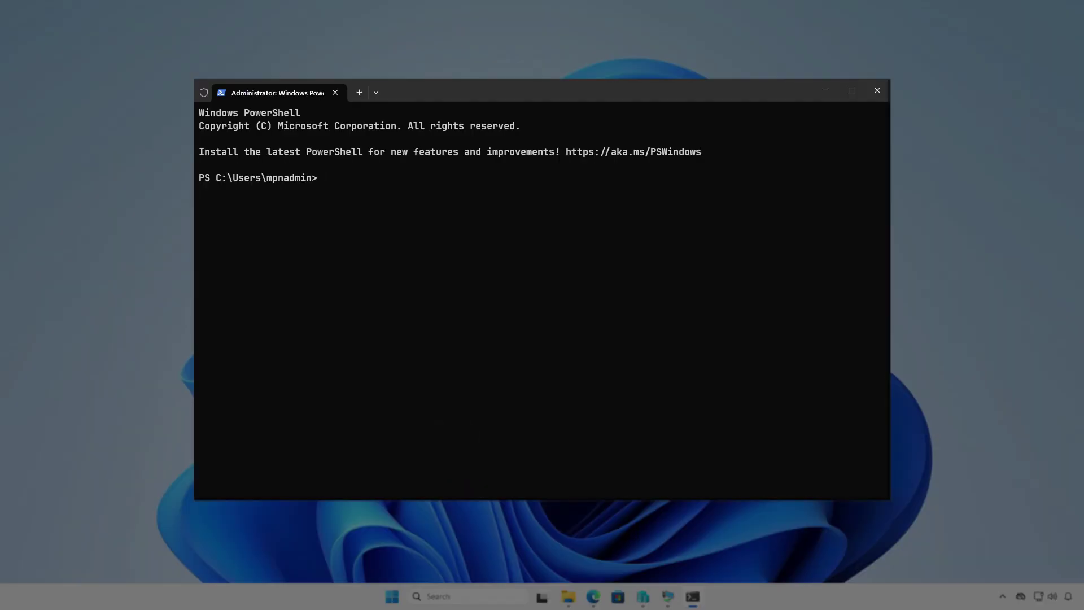
- Change the working directory to D:\Intune and start IntuneWinAppUtil.exe
type("cd d")
type(":\\In")
key("Tab")
key("Return")
key("Return")
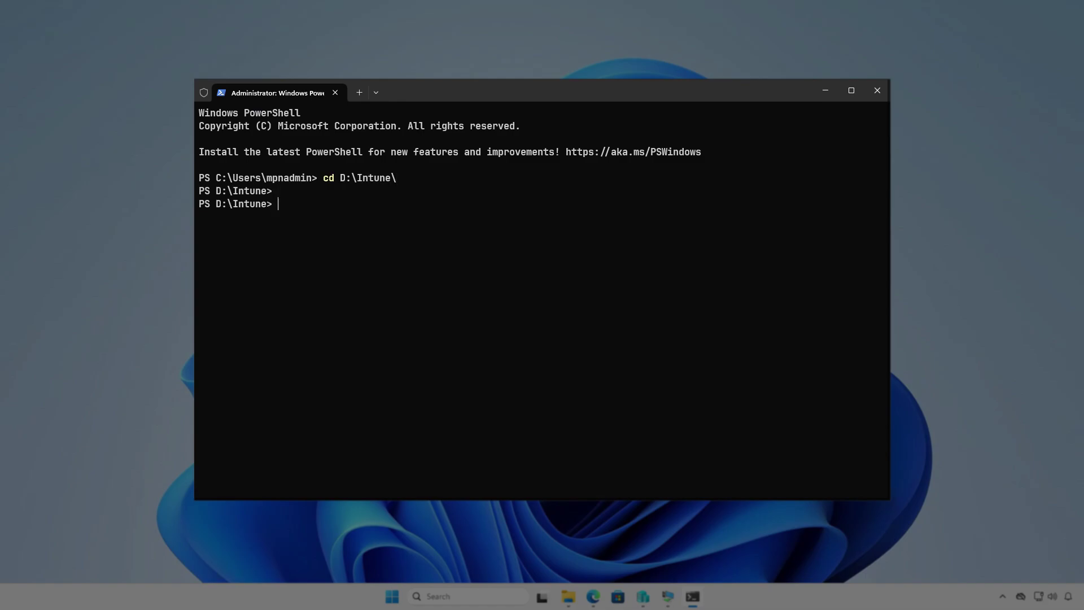
type("intu")
key("Tab")
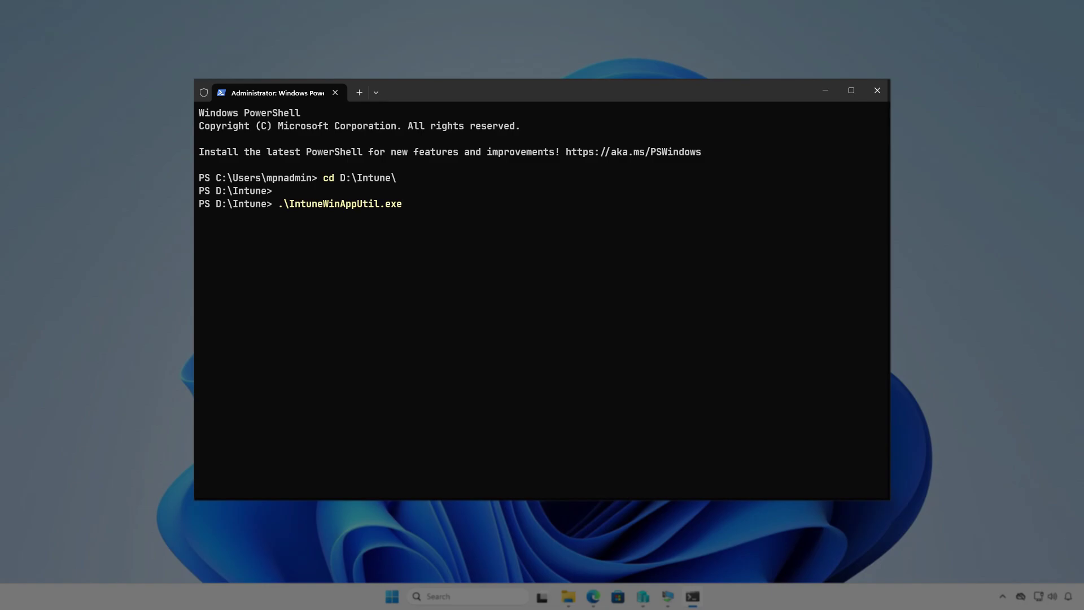
key("Return")
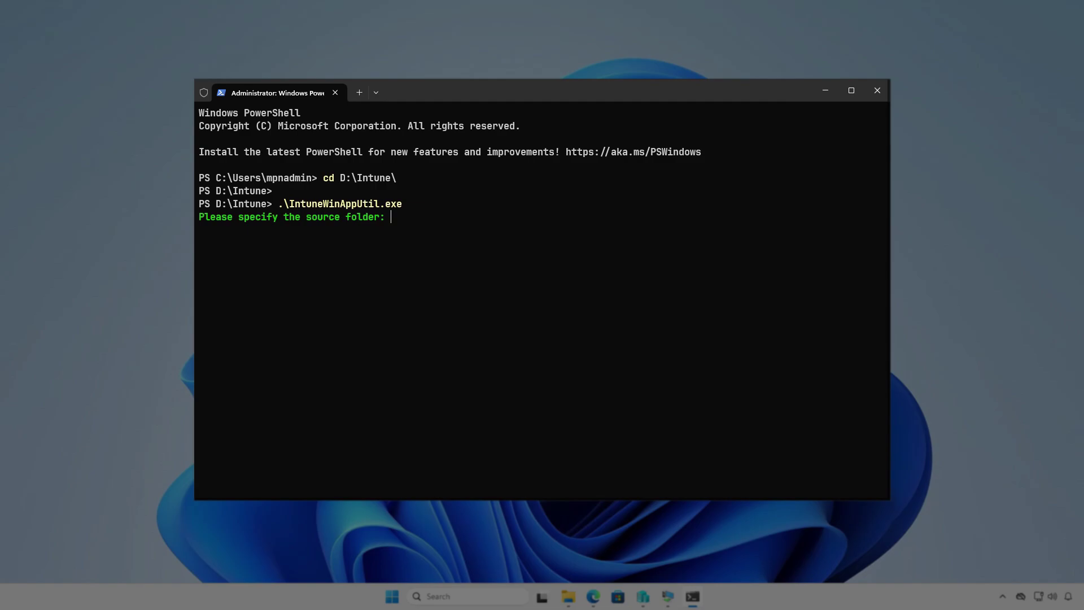
- Generate the package from source folder D:\Intune\Input, setup file D:\Intune\Input\setup.exe and output folder D:\Intune\Output, without specifying a catalog folder
type("D:\\Intune\\Input")
key("Return")
type("D:\\Intune\\")
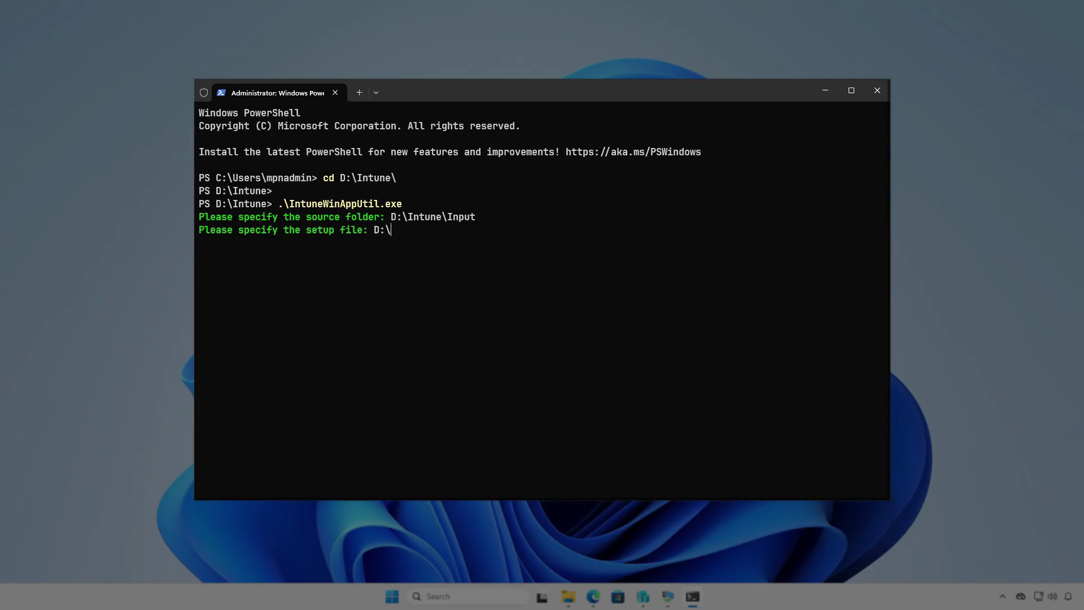
type("Input\\setup.exe")
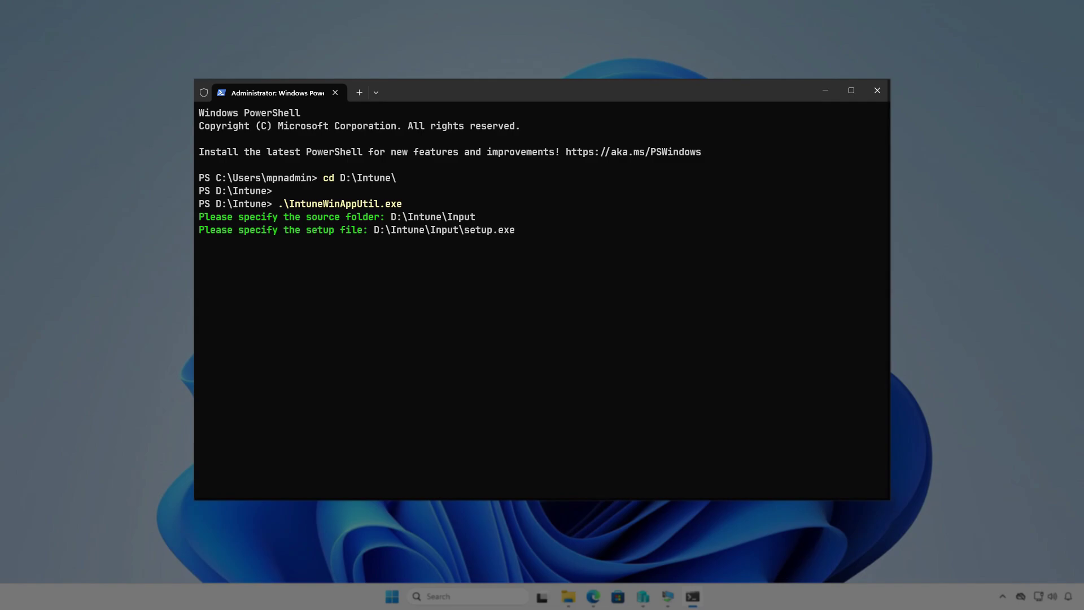
key("Return")
type("D:")
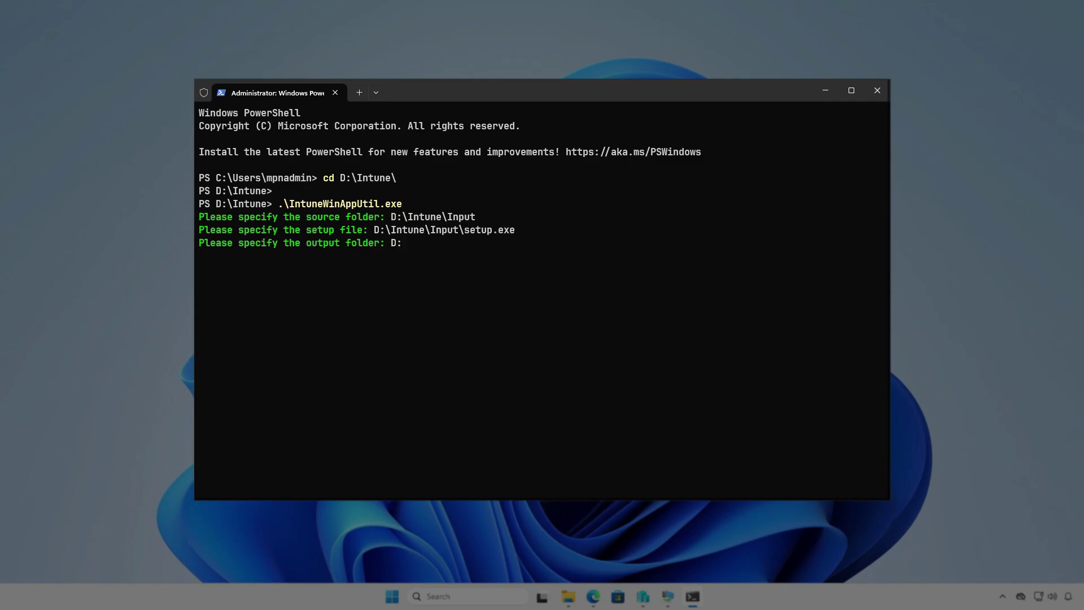
type("\\Intune\\Output")
key("Return")
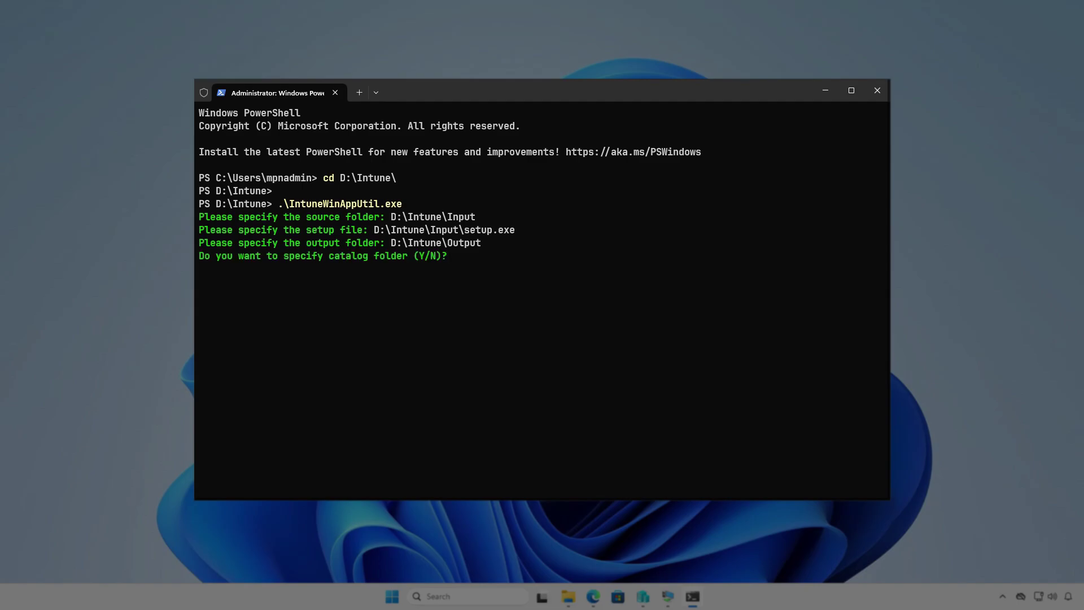
key("Return")
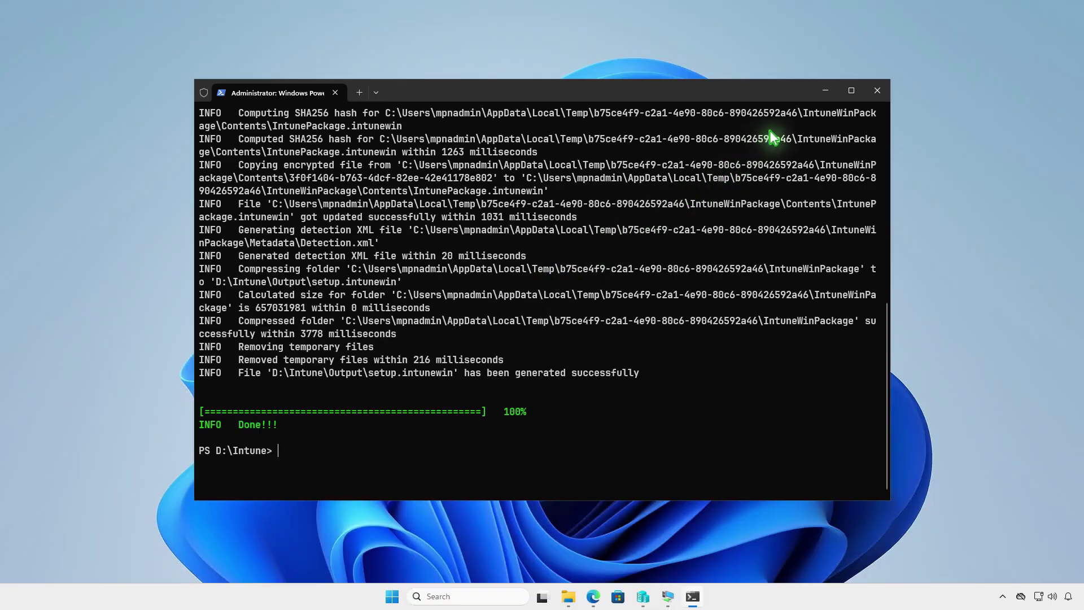
- Minimize the terminal, check the Output folder in File Explorer for the generated package, and minimize File Explorer
left_click(825, 91)
left_click(568, 596)
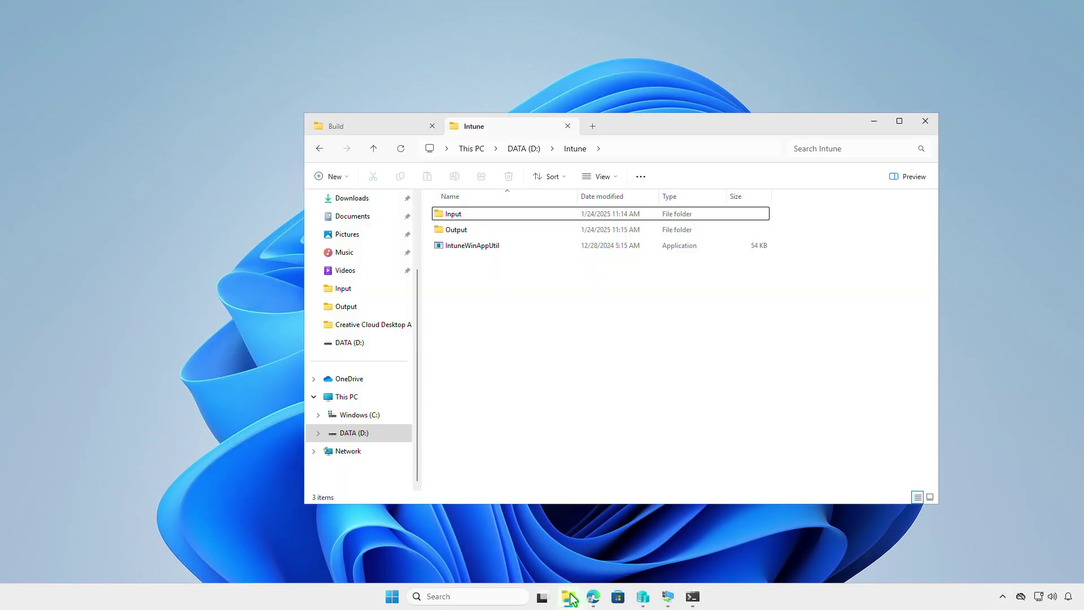
double_click(456, 229)
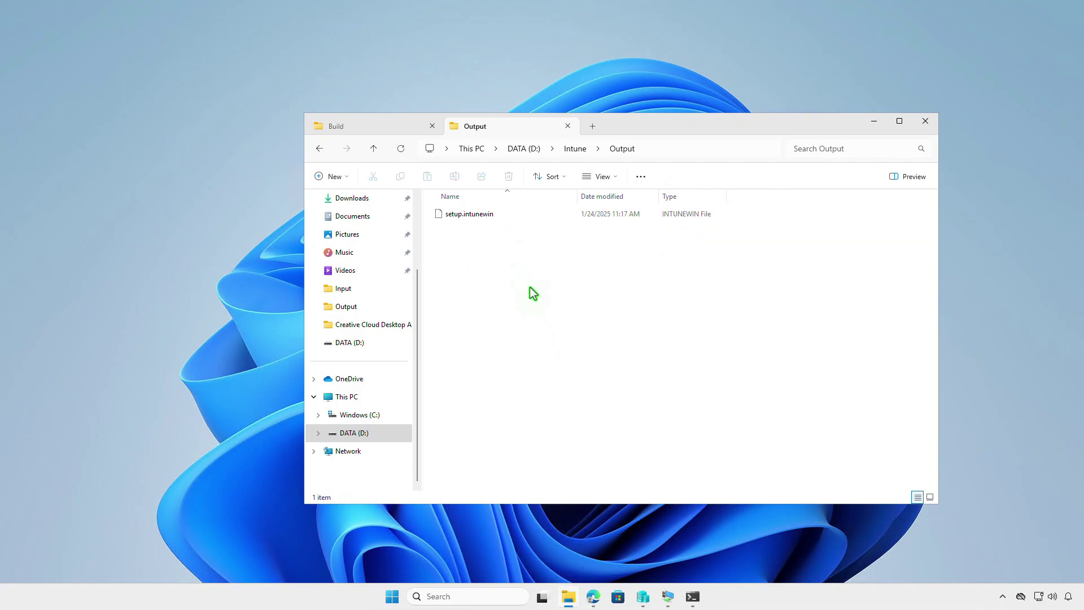
left_click(874, 121)
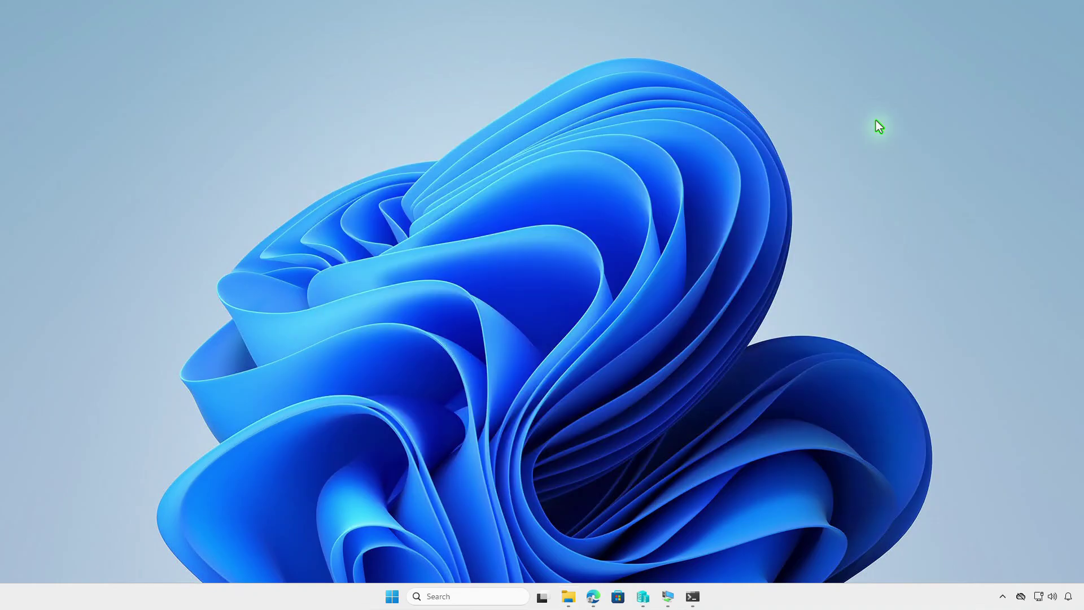
- Switch to the Microsoft Intune admin center in Edge and create a new Windows app of type Windows app (Win32)
left_click(594, 597)
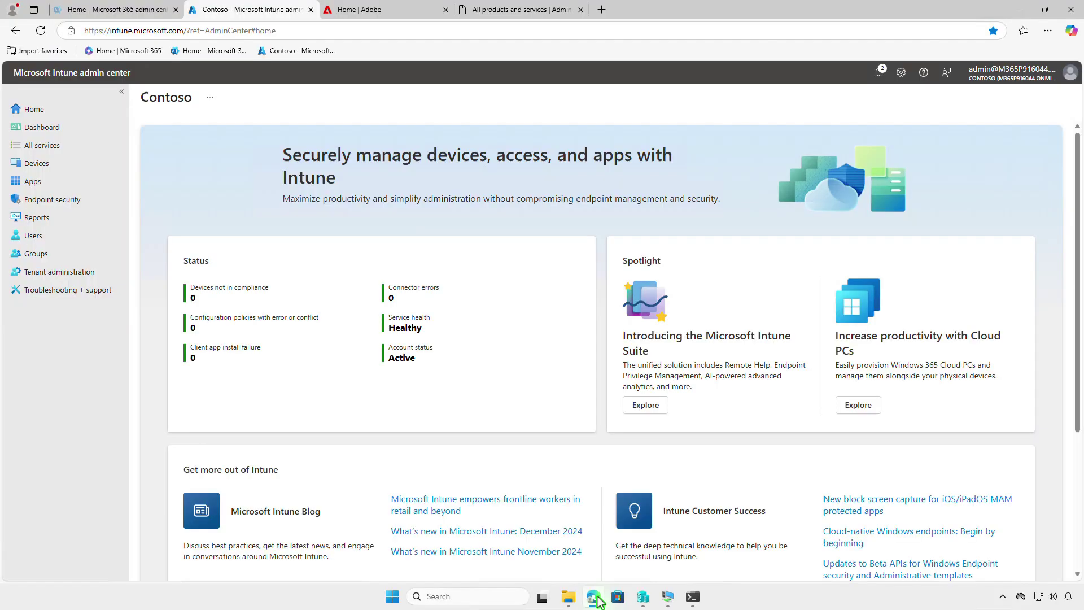
left_click(95, 182)
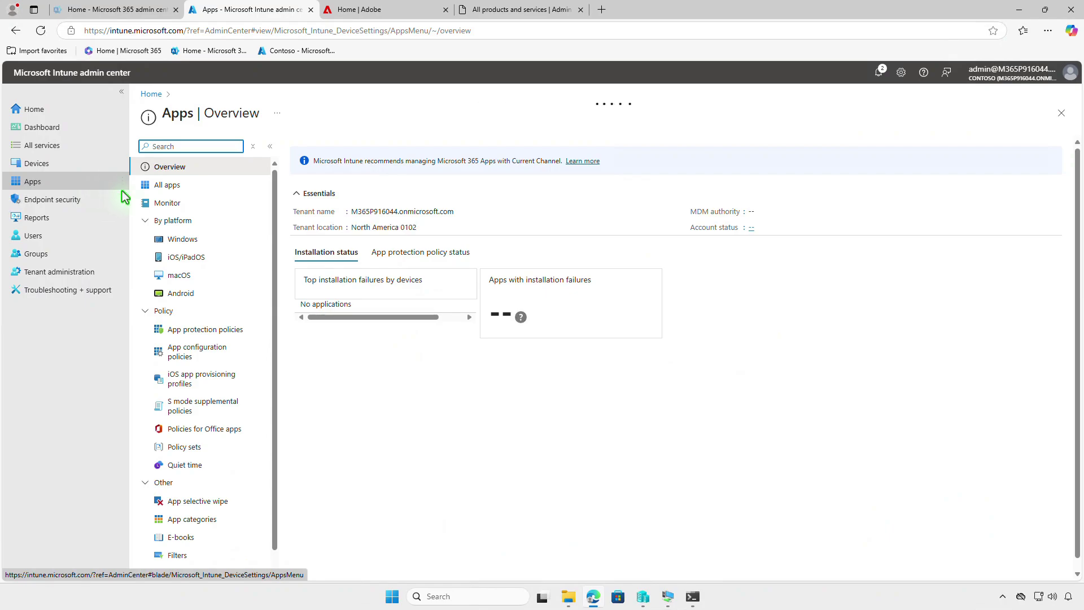
left_click(215, 241)
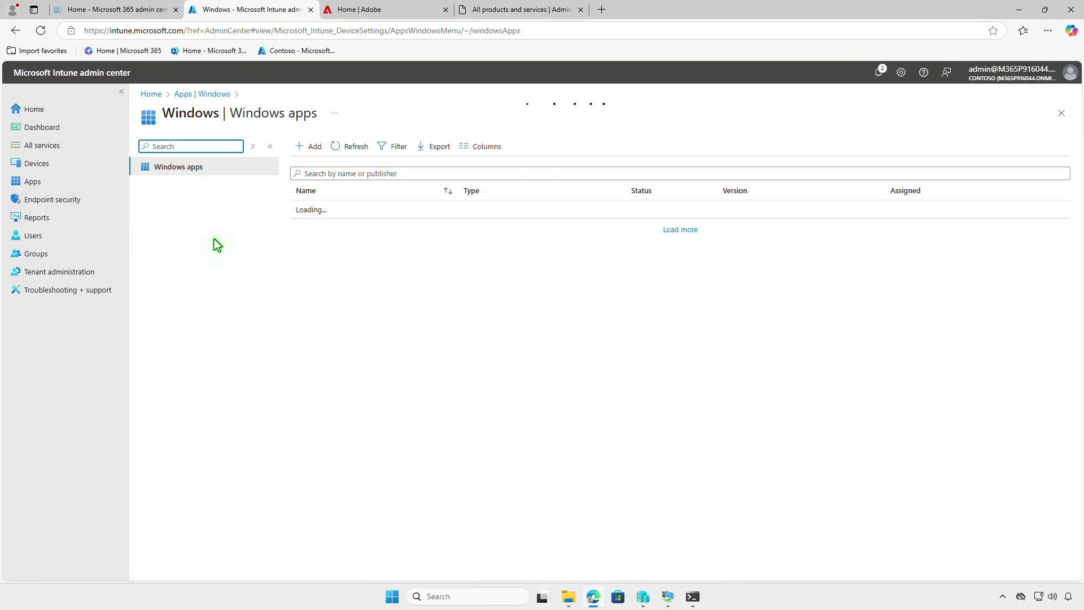
left_click(311, 152)
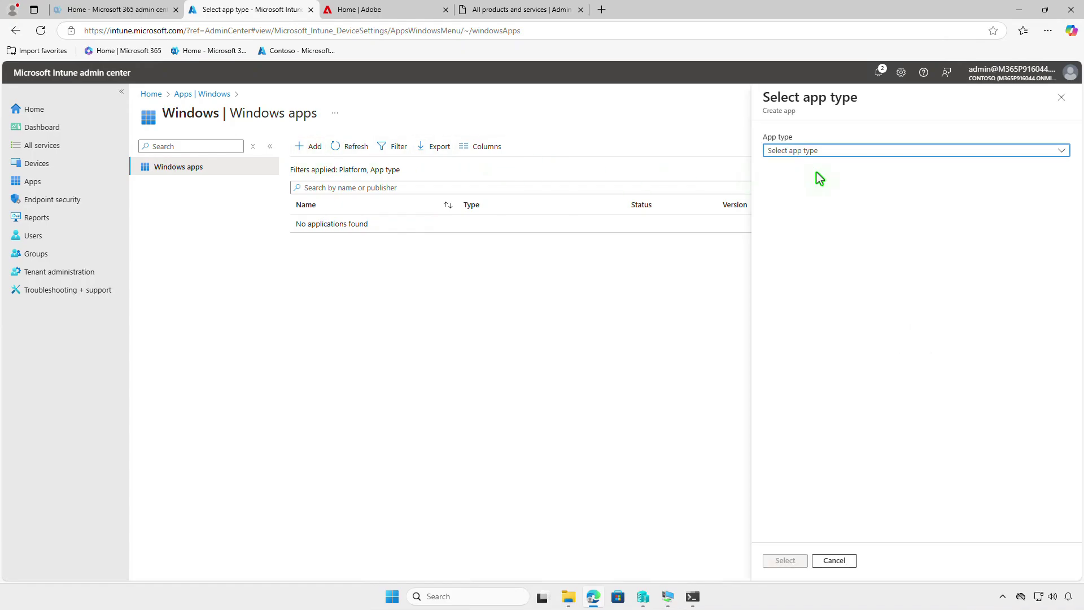
left_click(871, 150)
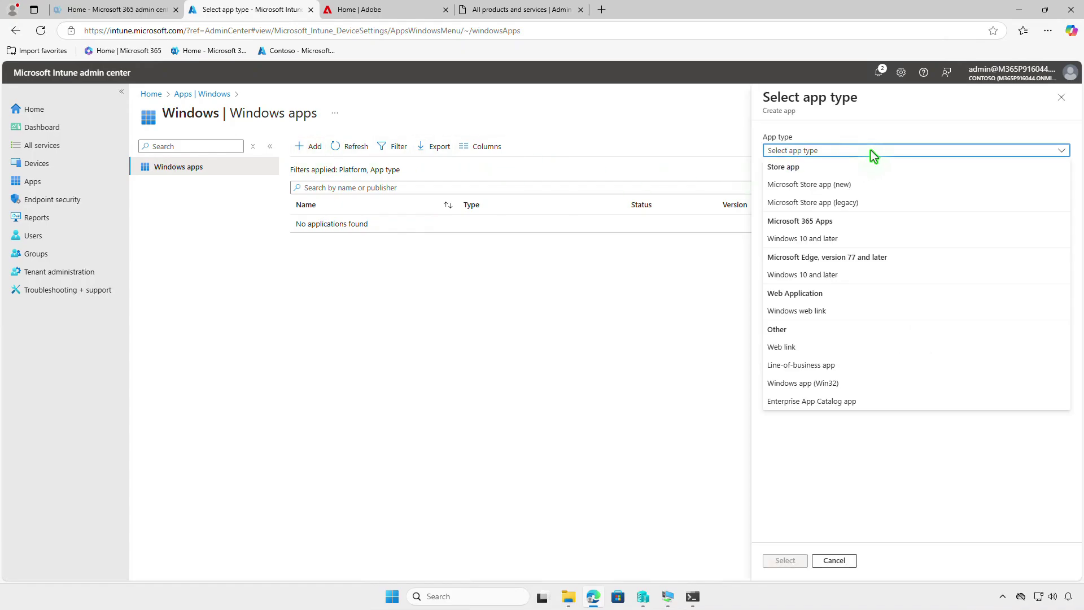
left_click(866, 383)
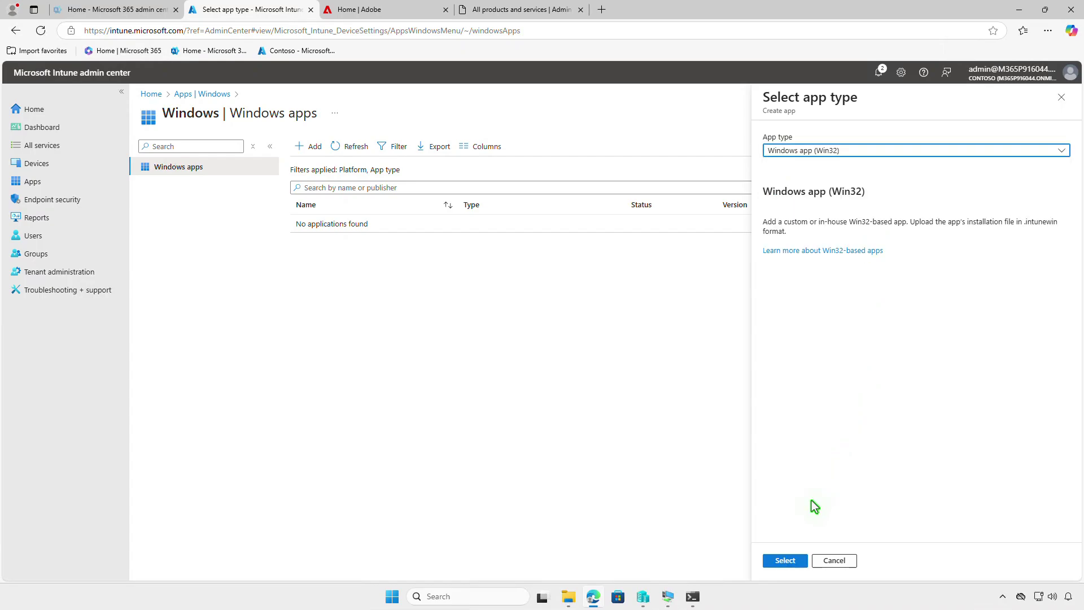
left_click(799, 558)
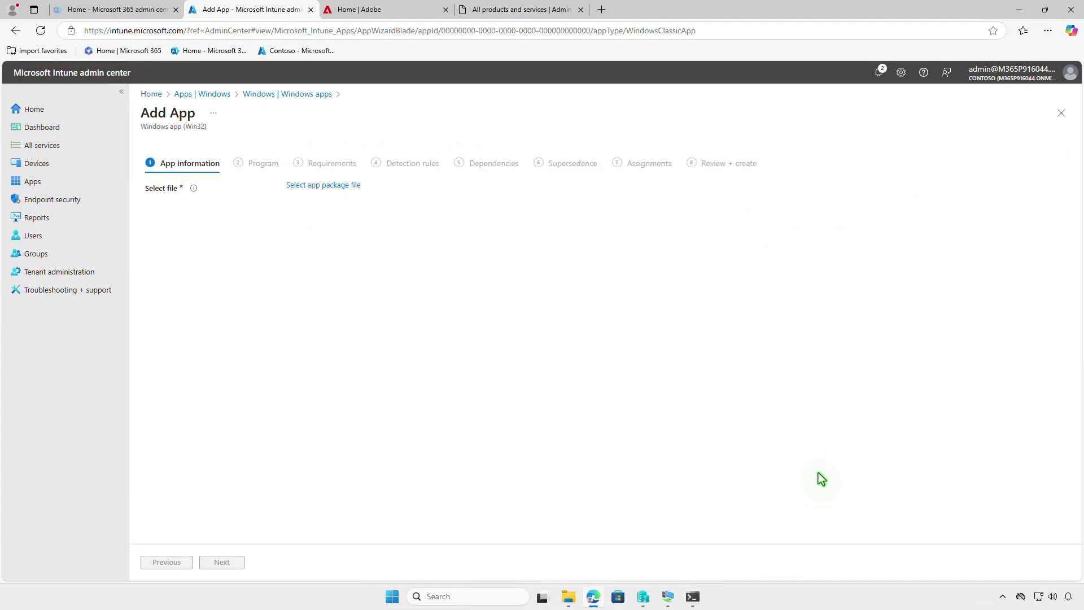
- Choose setup.intunewin from D:\Intune\Output as the app package file and confirm it
left_click(357, 185)
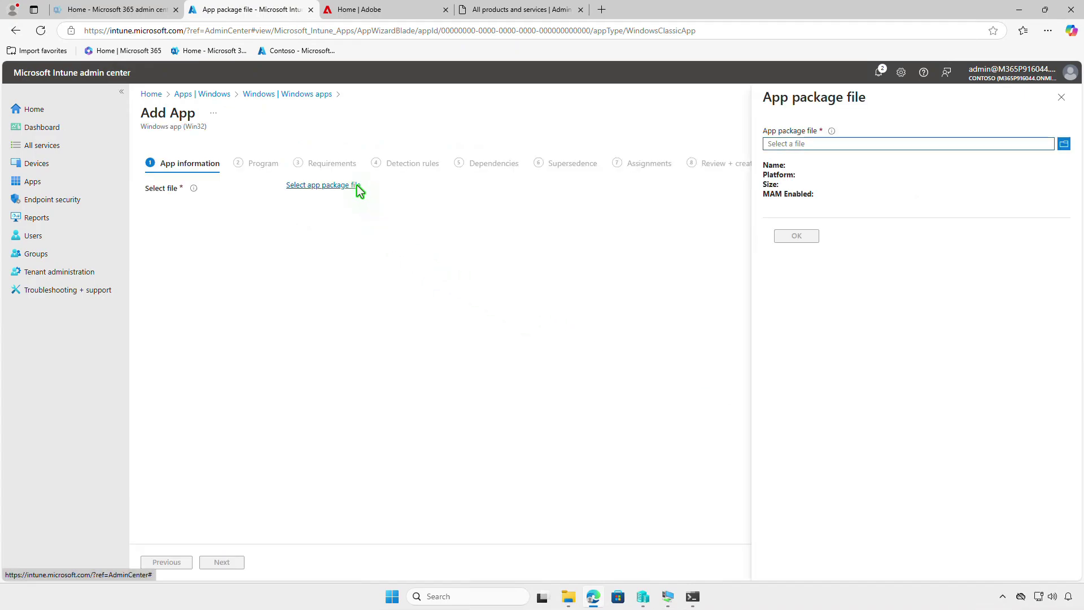
left_click(900, 144)
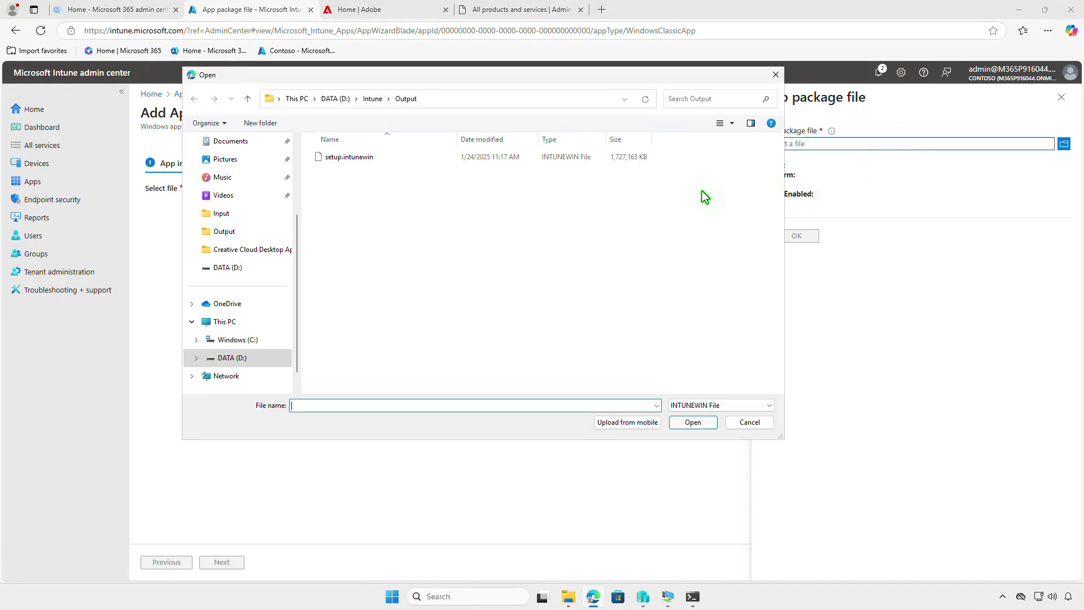
left_click(402, 160)
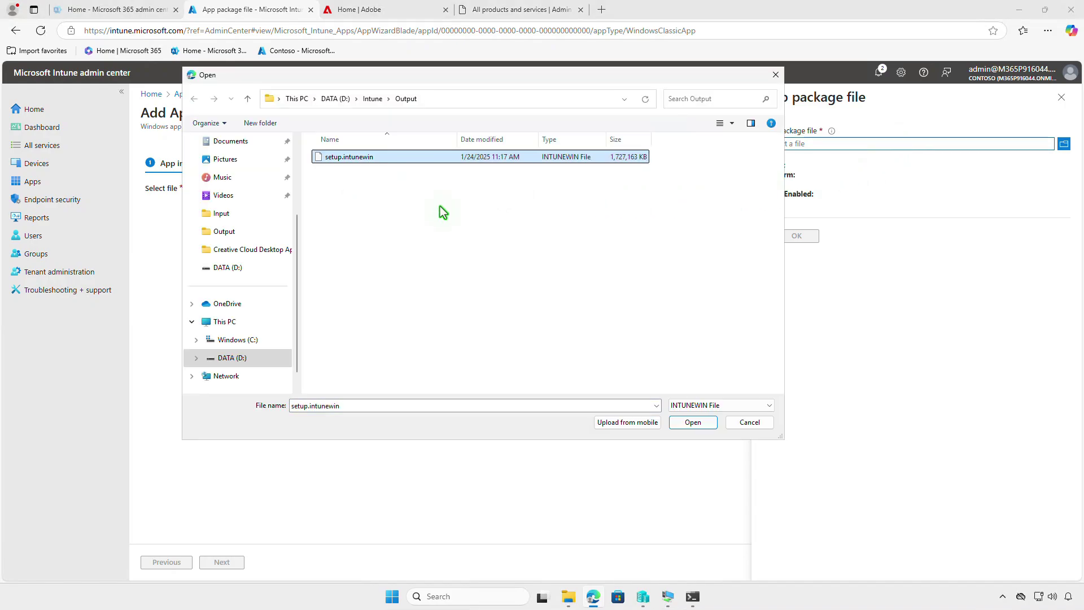
left_click(690, 423)
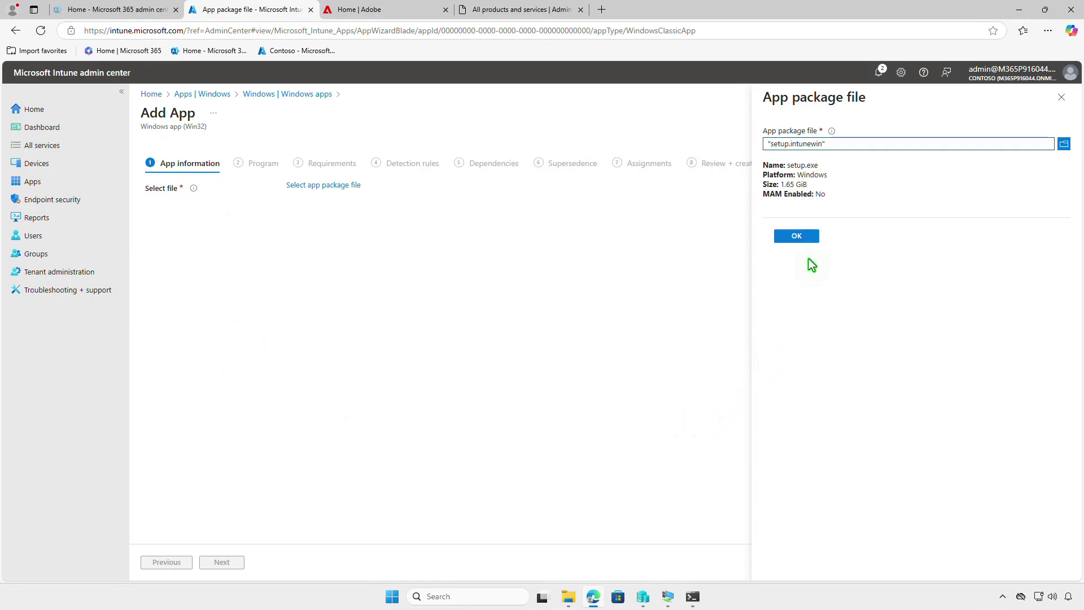
left_click(811, 236)
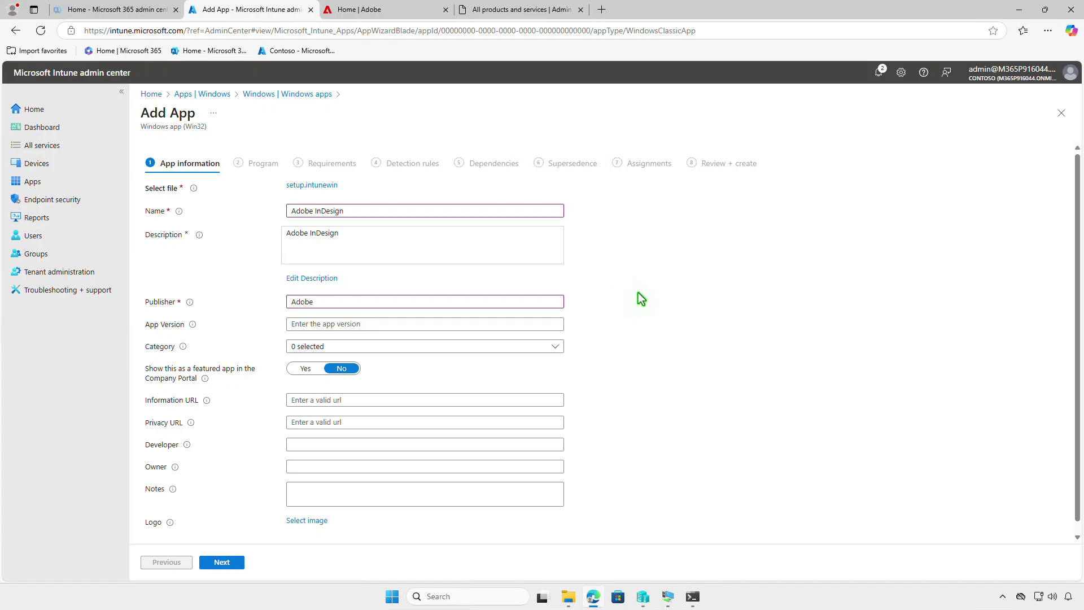
- Submit the app information without a logo and the Program settings with install command "setup.exe --silent", continuing to Requirements
left_click(318, 521)
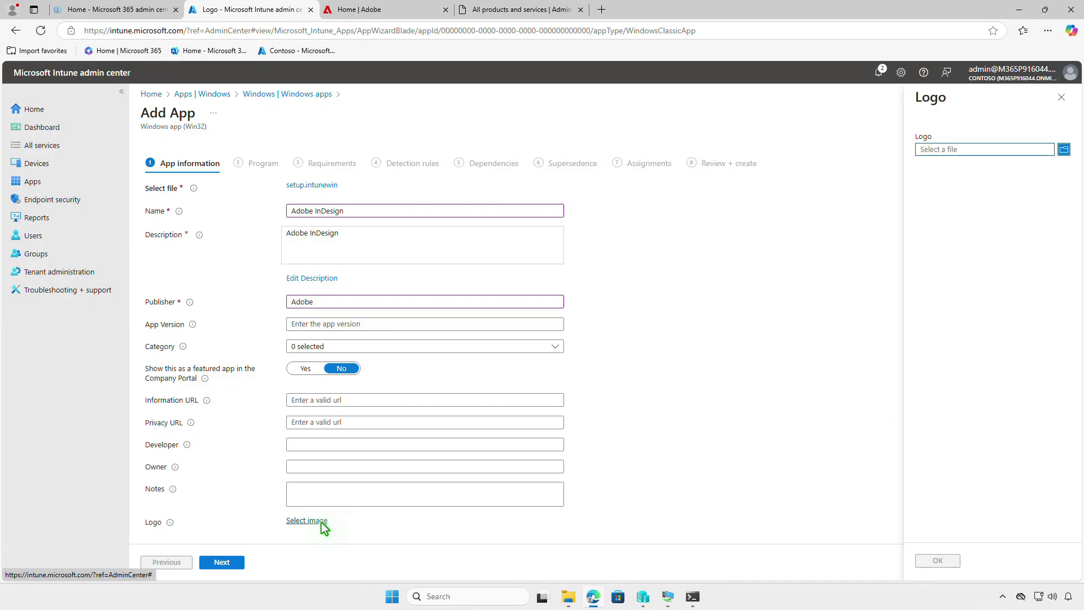
left_click(1060, 98)
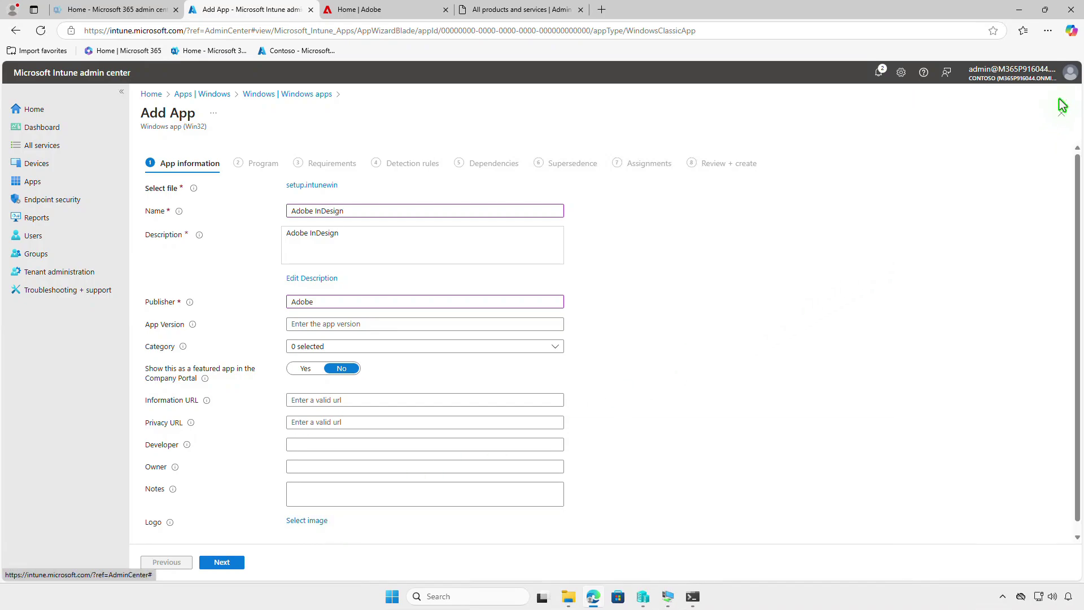
left_click(228, 562)
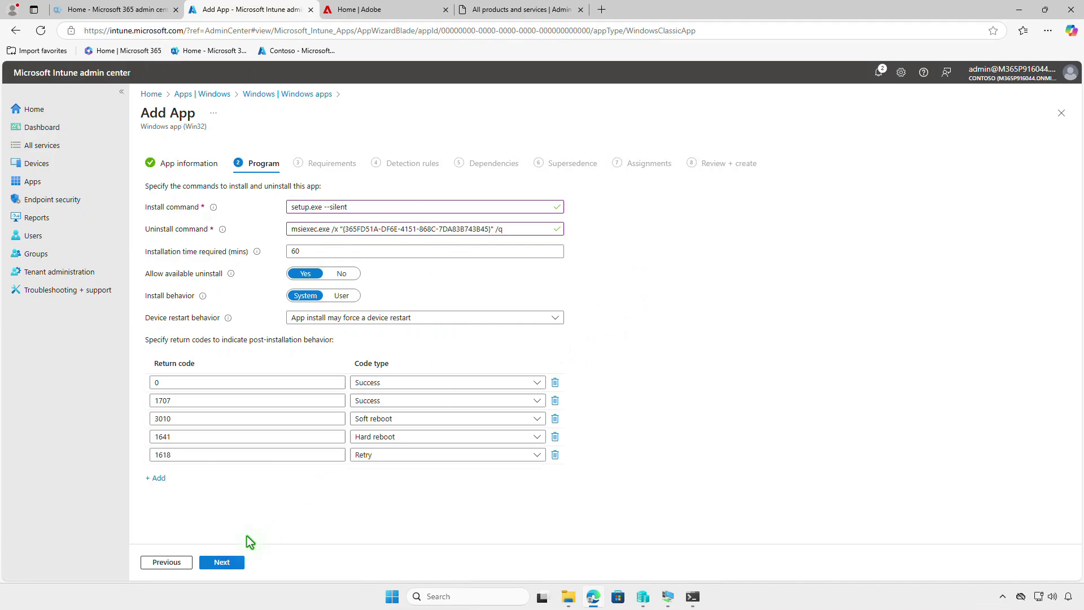
left_click(233, 561)
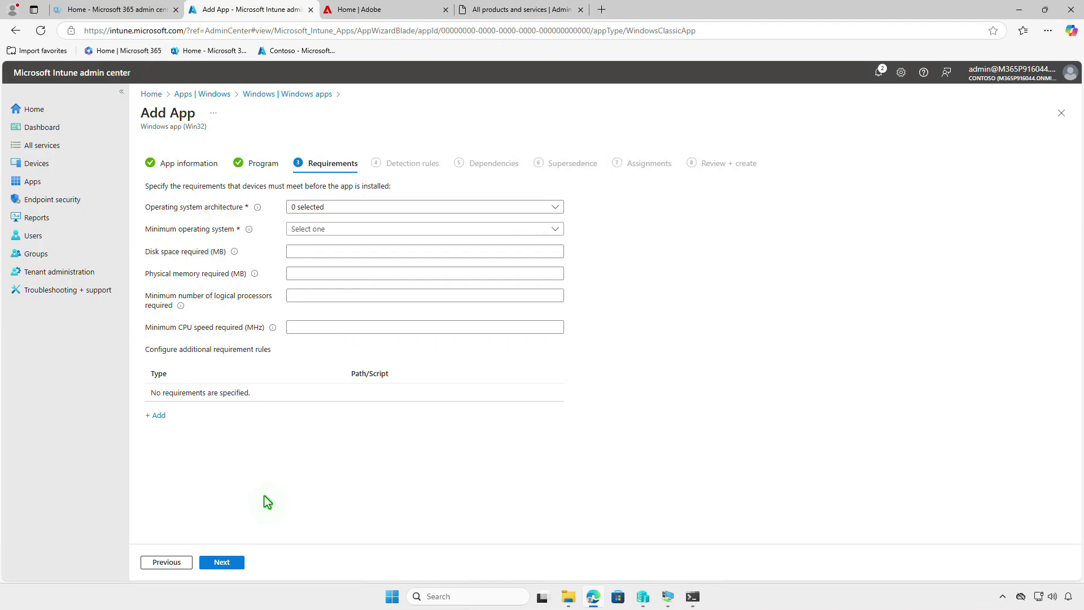
- Require a 64-bit operating system architecture and minimum operating system Windows 10 1607, and continue to Detection rules
left_click(352, 208)
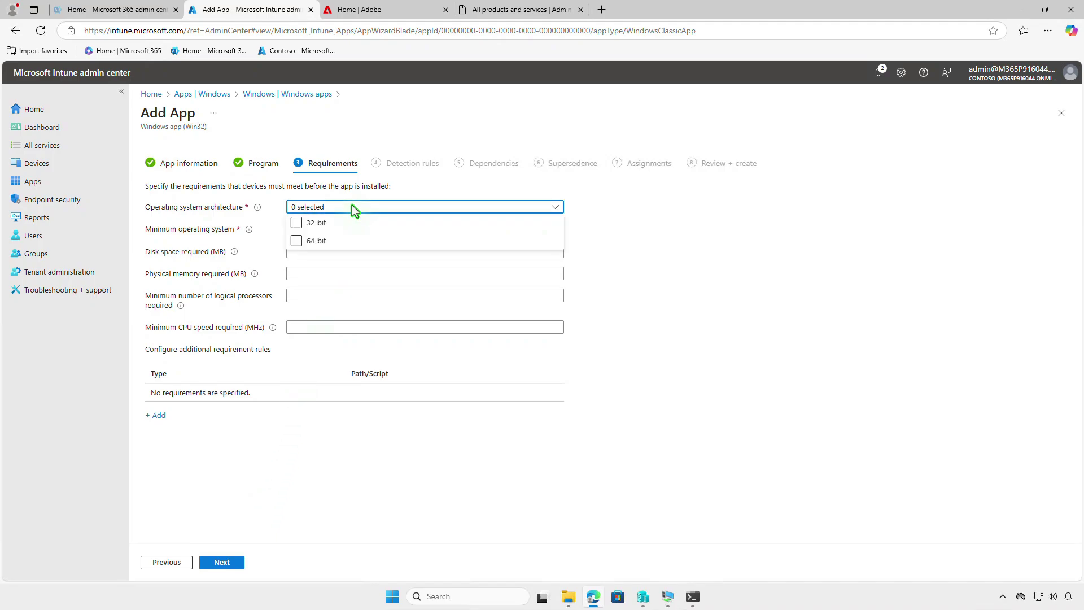
left_click(301, 242)
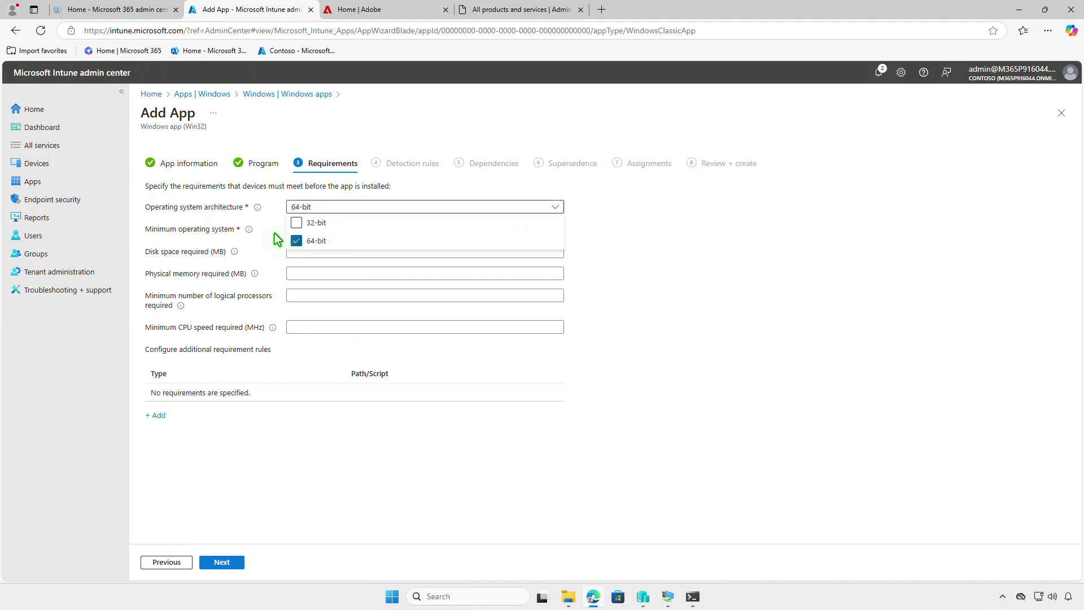
left_click(272, 232)
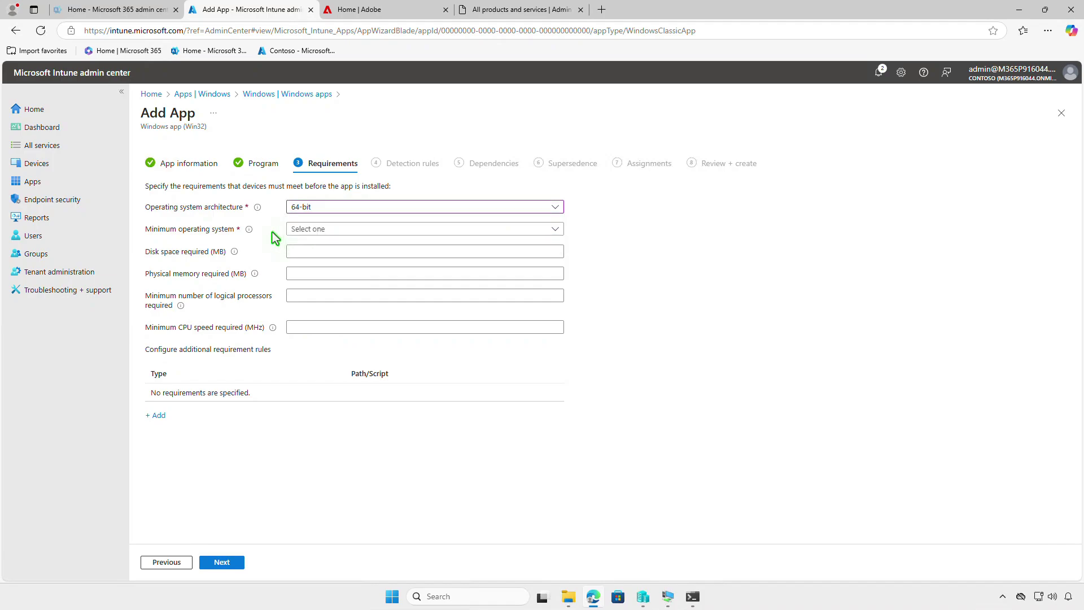
left_click(370, 228)
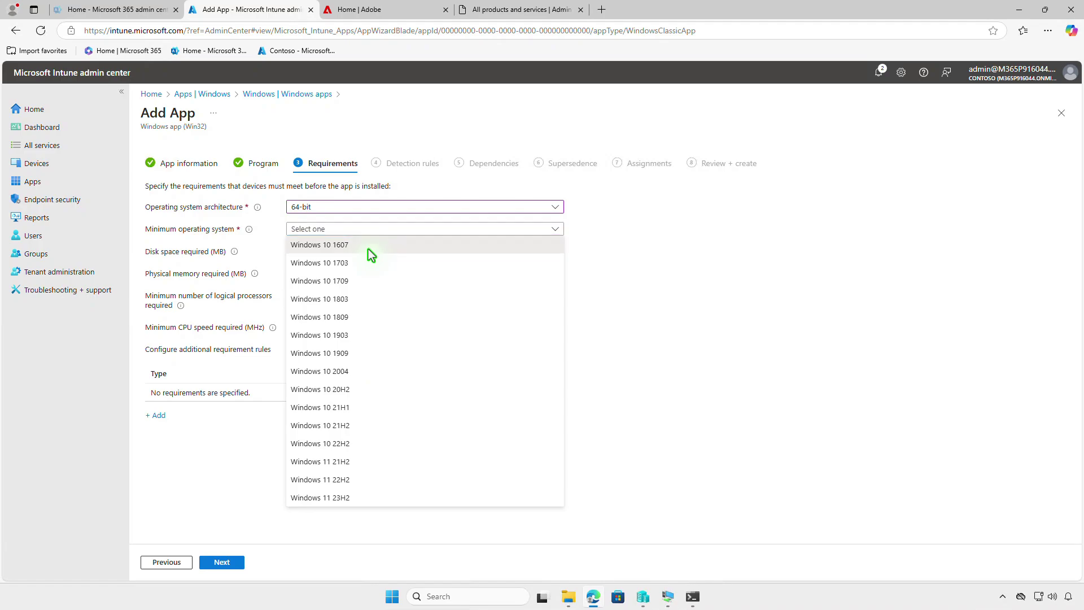
left_click(368, 247)
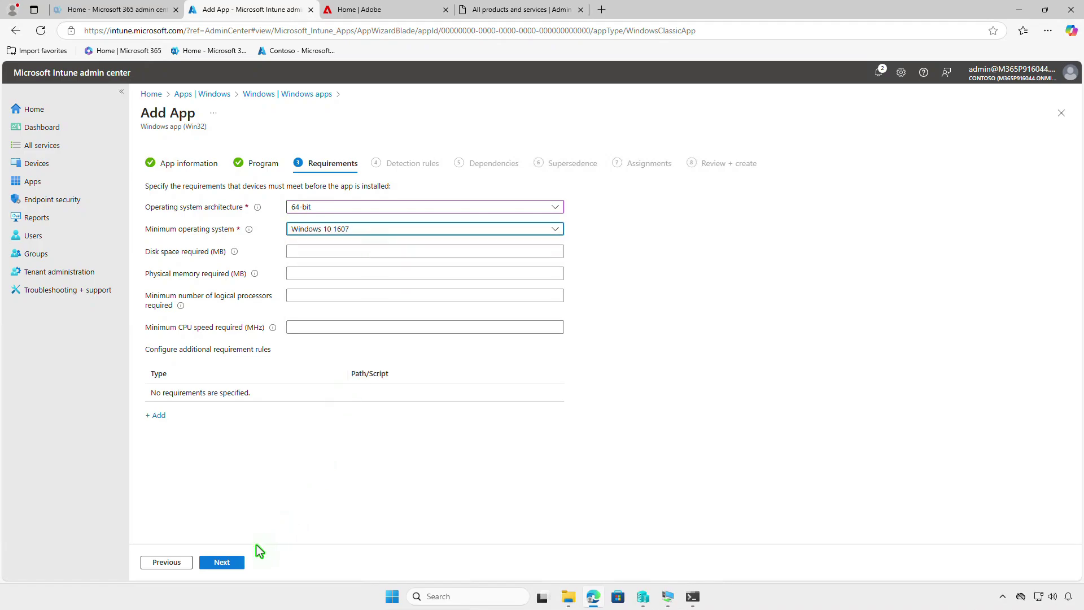
left_click(233, 563)
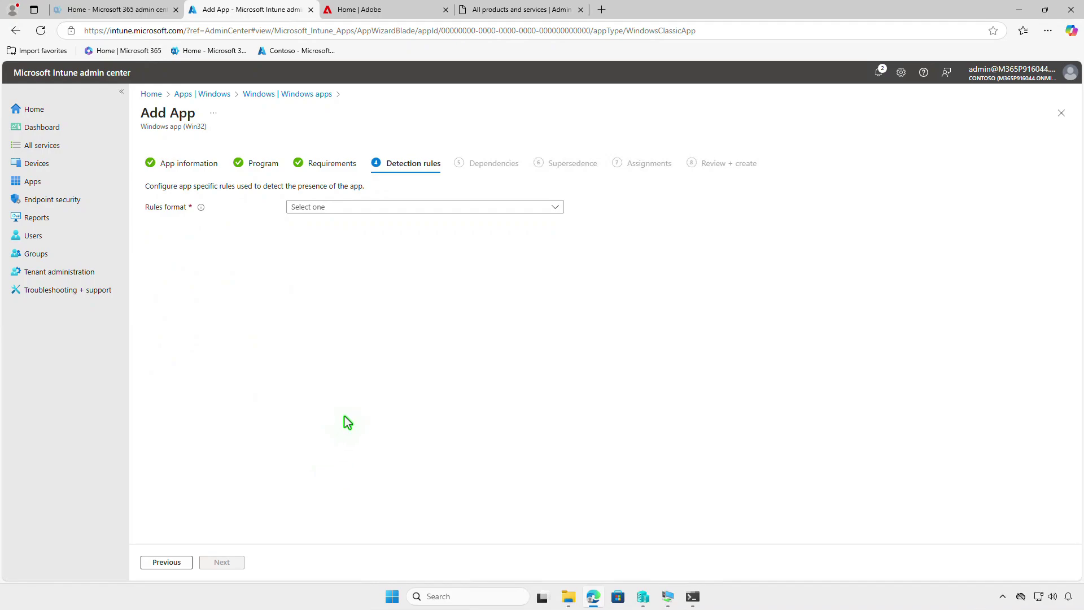
- Set the detection rules format to Manually configure detection rules
left_click(401, 205)
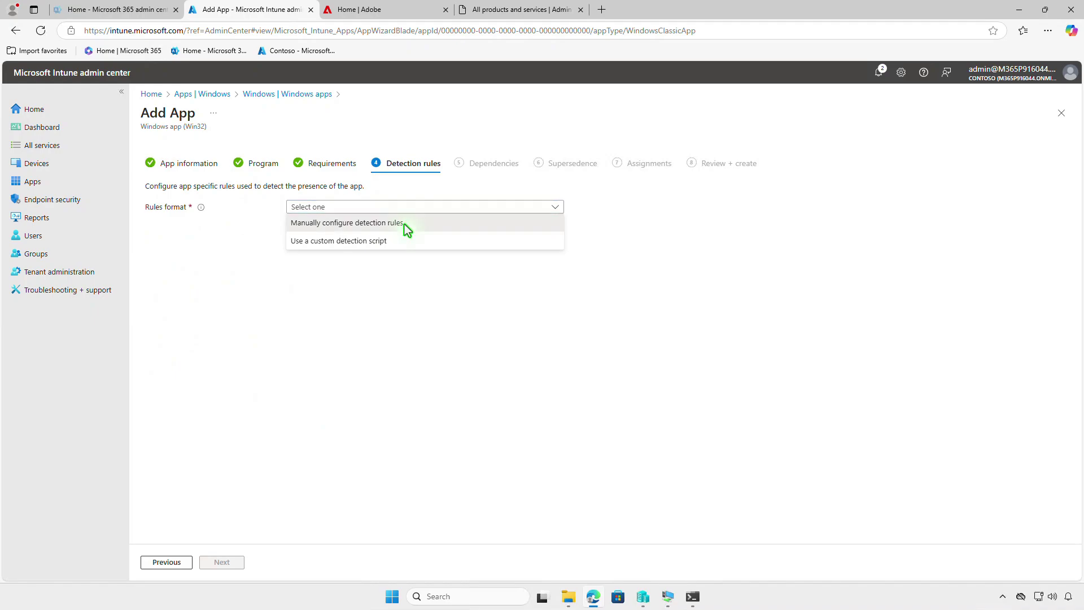
left_click(405, 224)
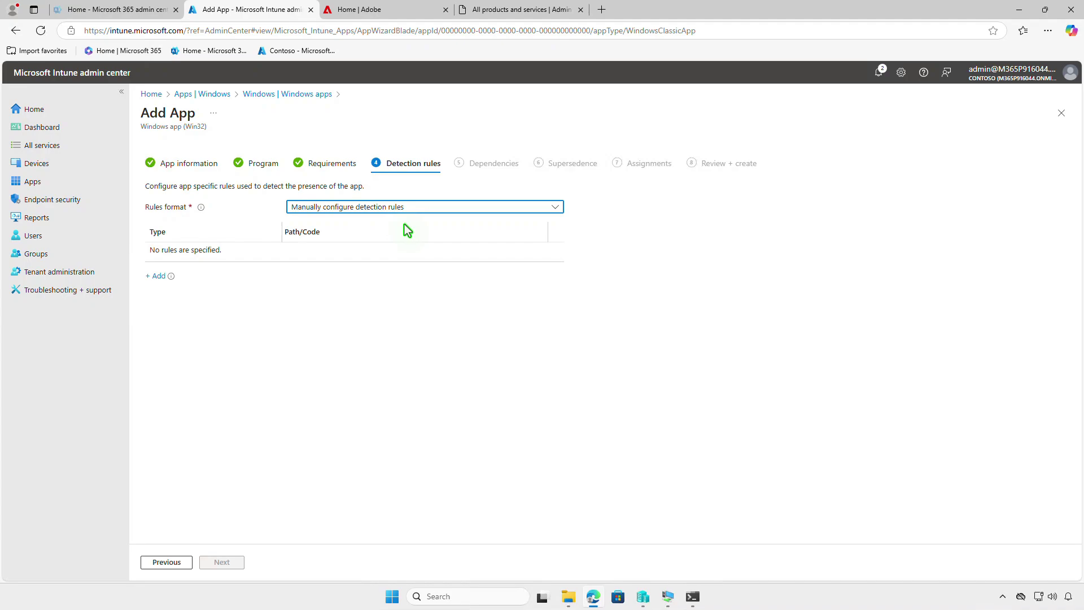
- Add an MSI detection rule with product code {365FD51A-DF6E-4151-868C-7DA83B743B45}, leaving the product version check at No
left_click(157, 276)
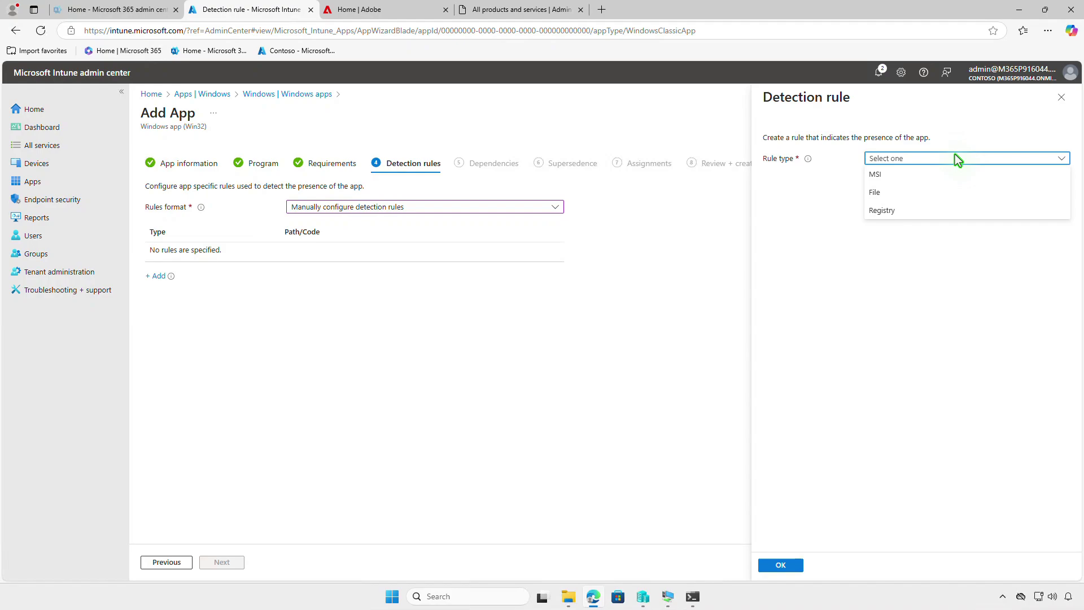
left_click(952, 175)
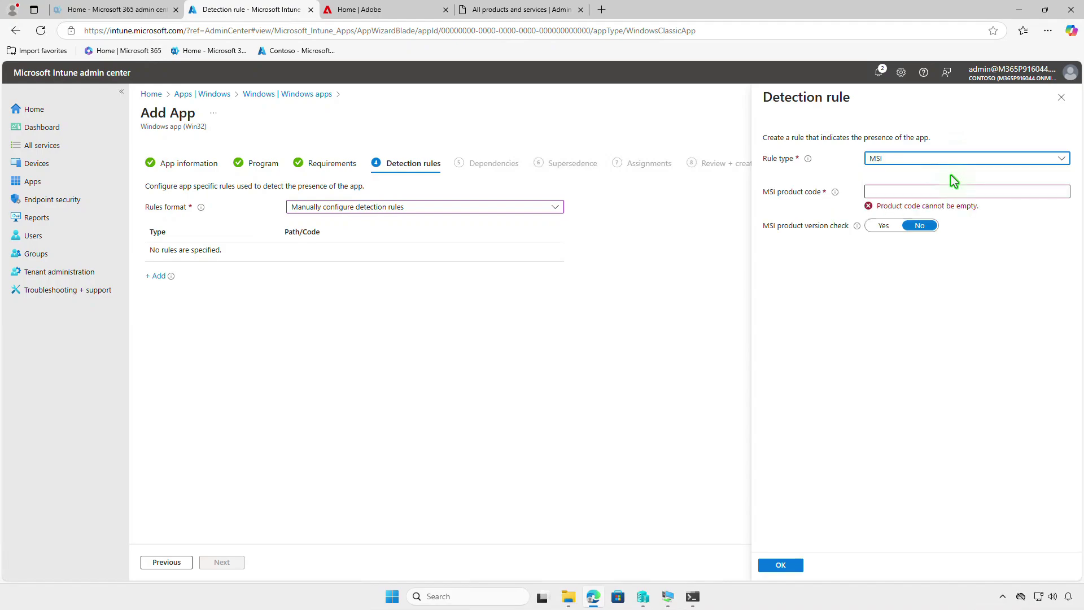
left_click(967, 193)
type("{365FD51A-DF6E-4151-868C-7DA83B743B45}")
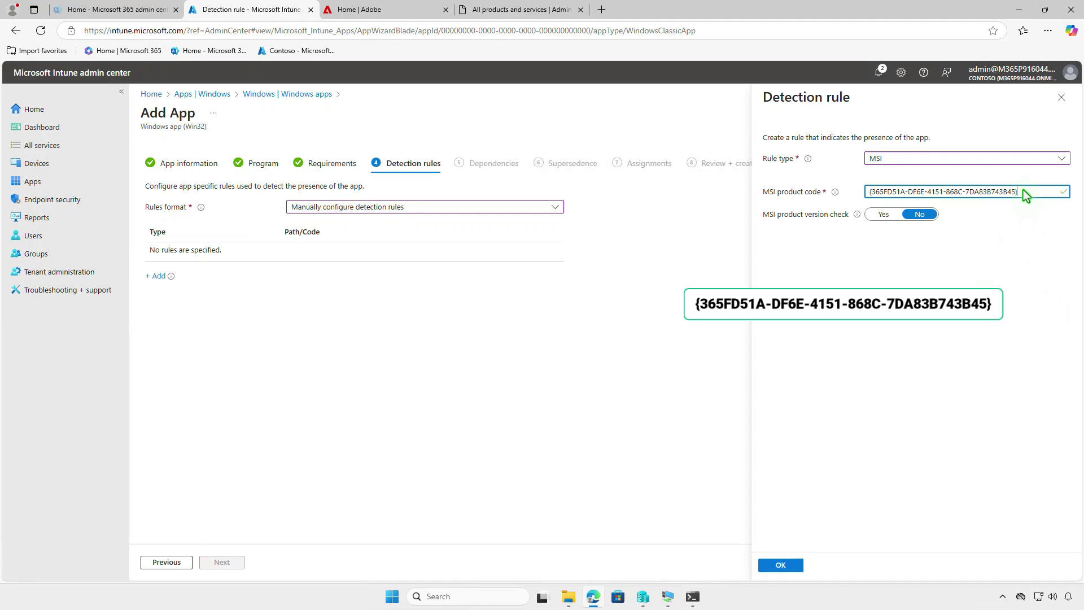
left_click(801, 565)
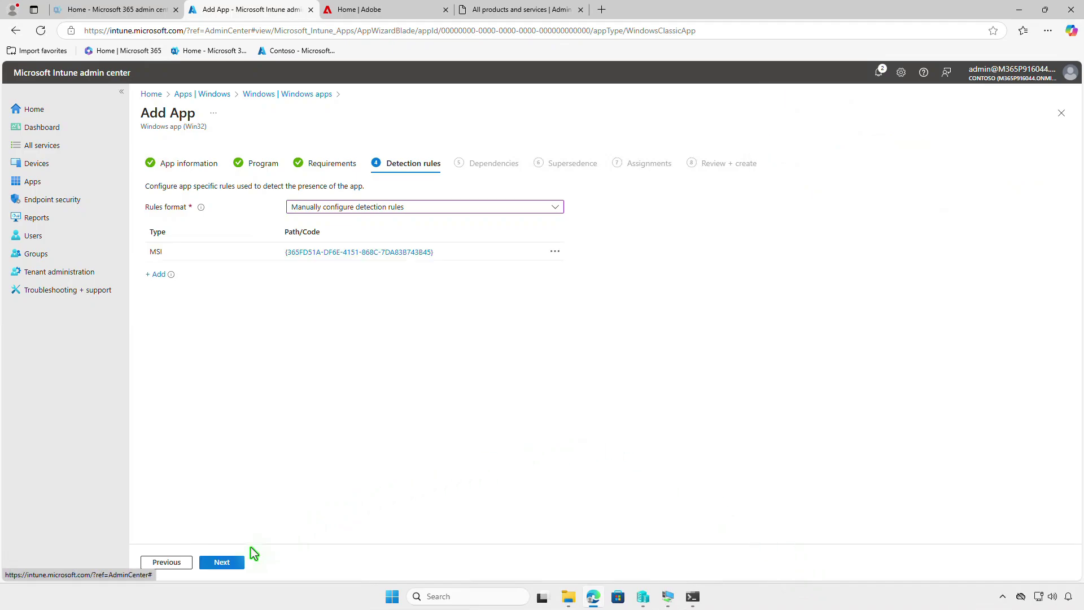
- Continue from Detection rules to Assignments without adding any dependencies or superseded apps
left_click(226, 562)
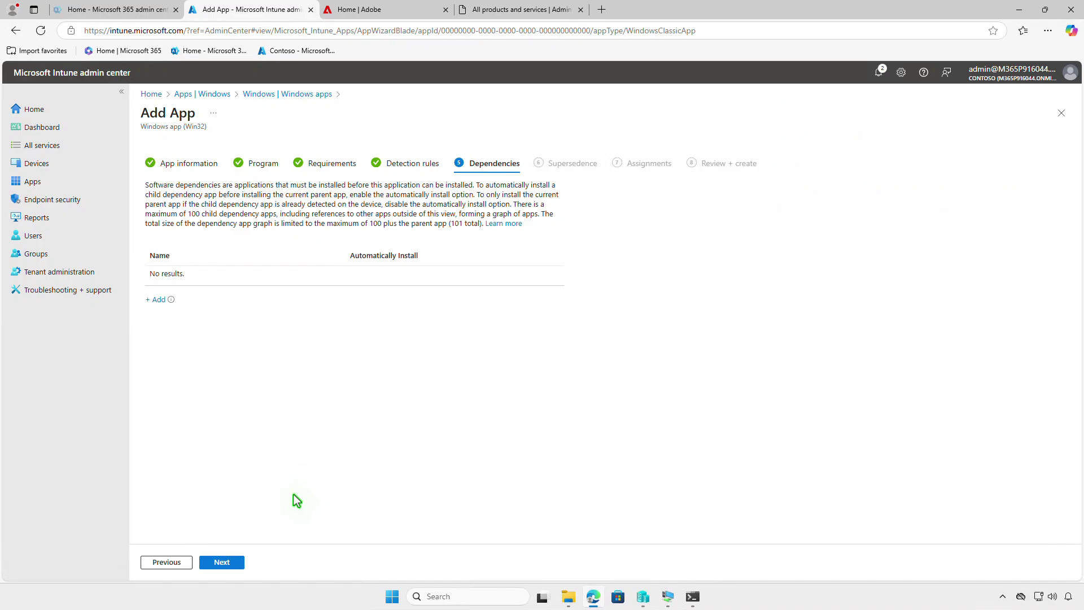
left_click(238, 561)
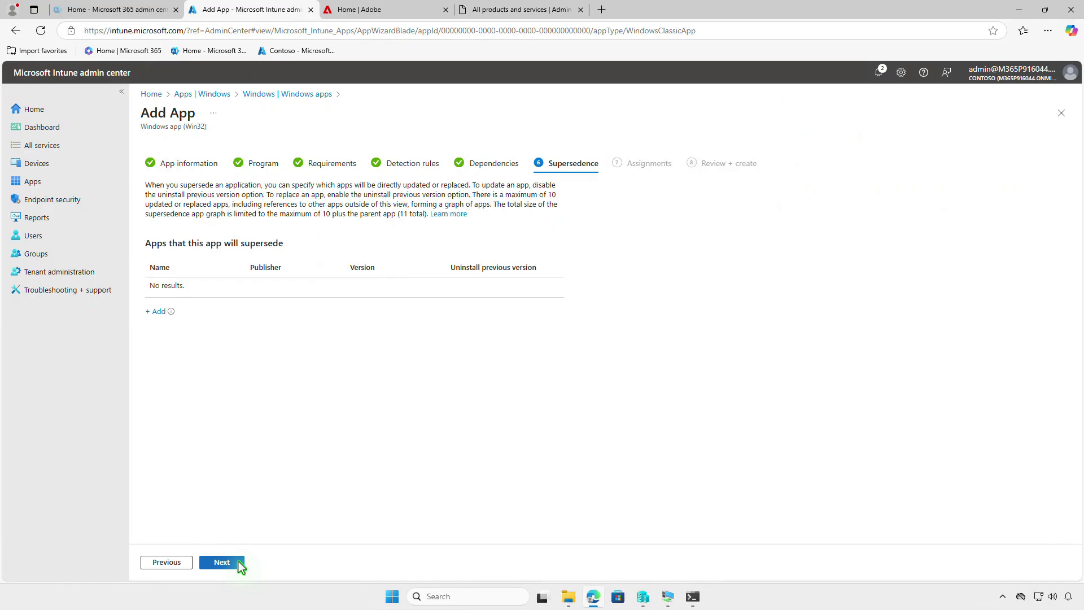
left_click(238, 561)
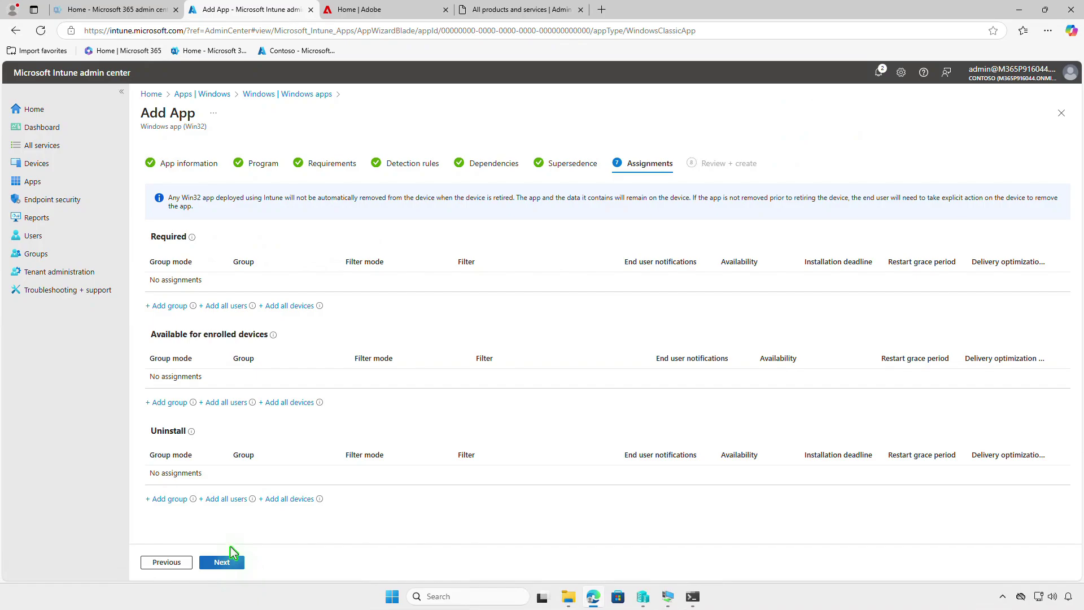
- Assign the app as Required to the Test_Devices group and check its assignment settings without changing them
left_click(170, 306)
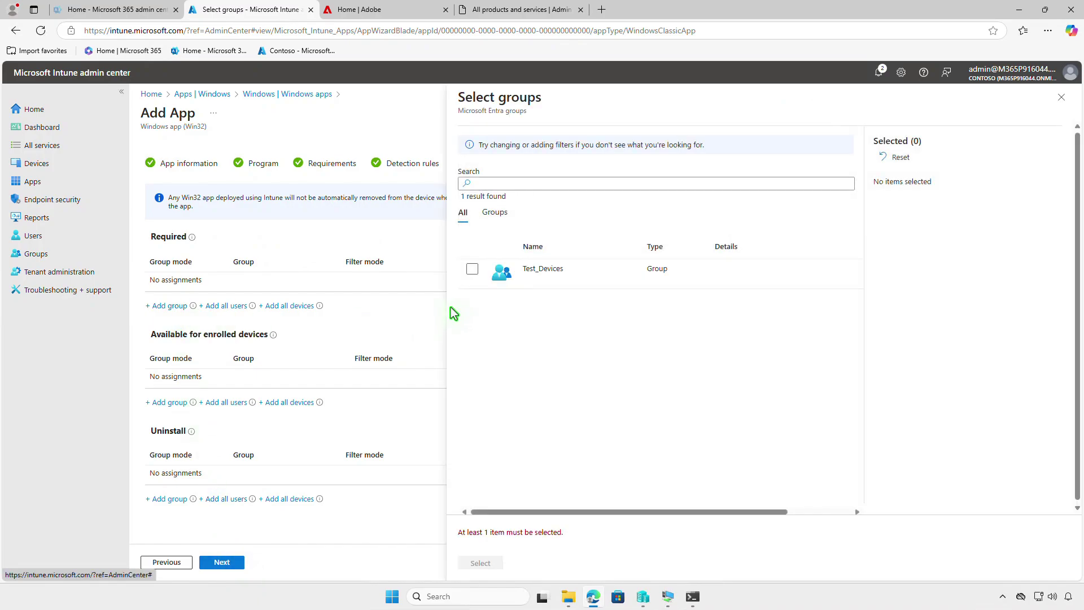
left_click(472, 270)
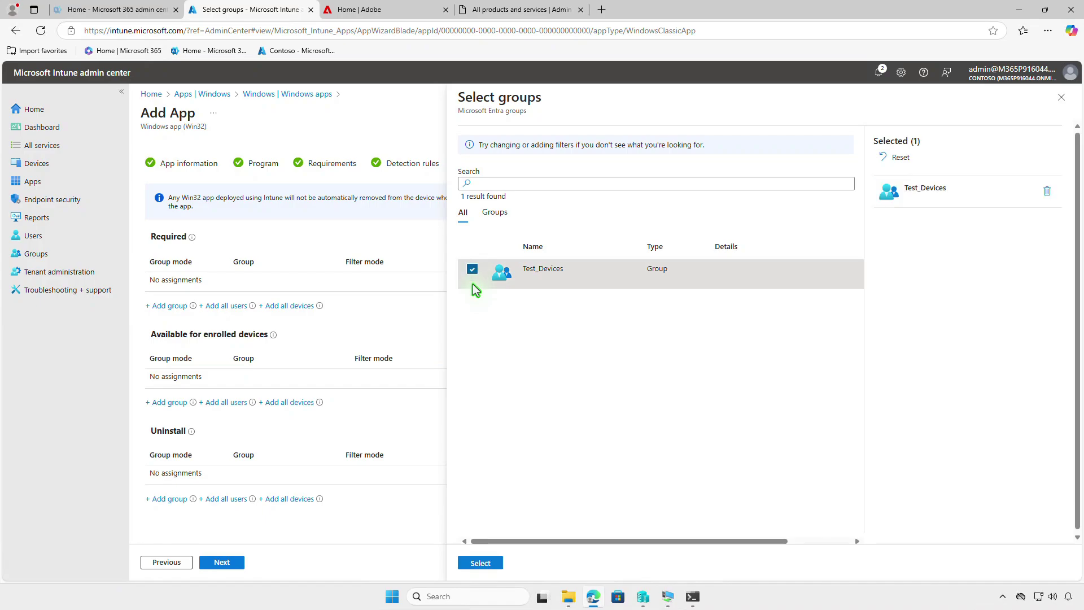
left_click(486, 562)
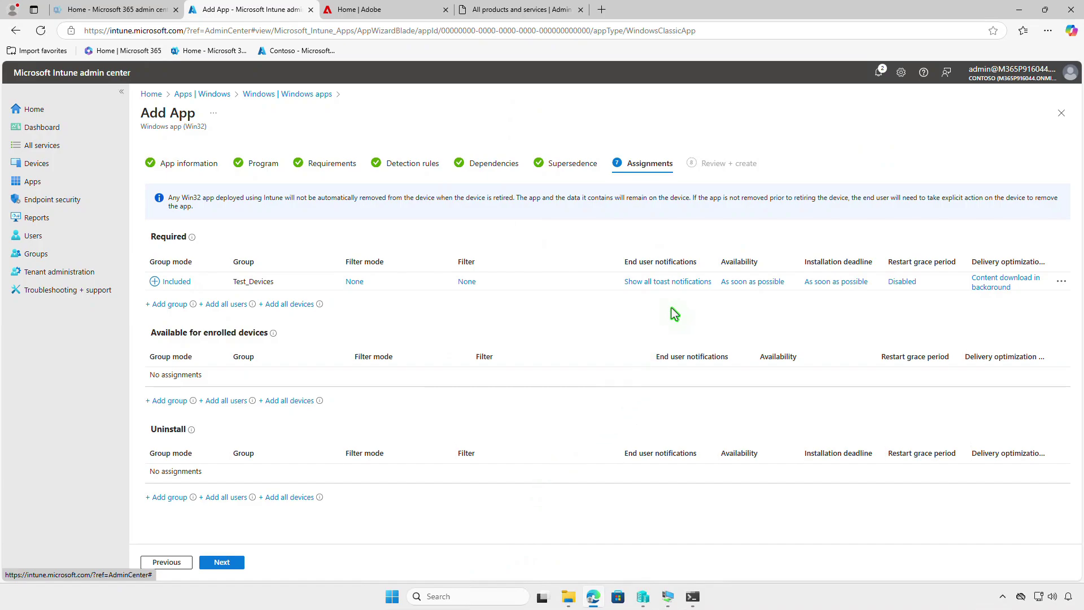
left_click(676, 283)
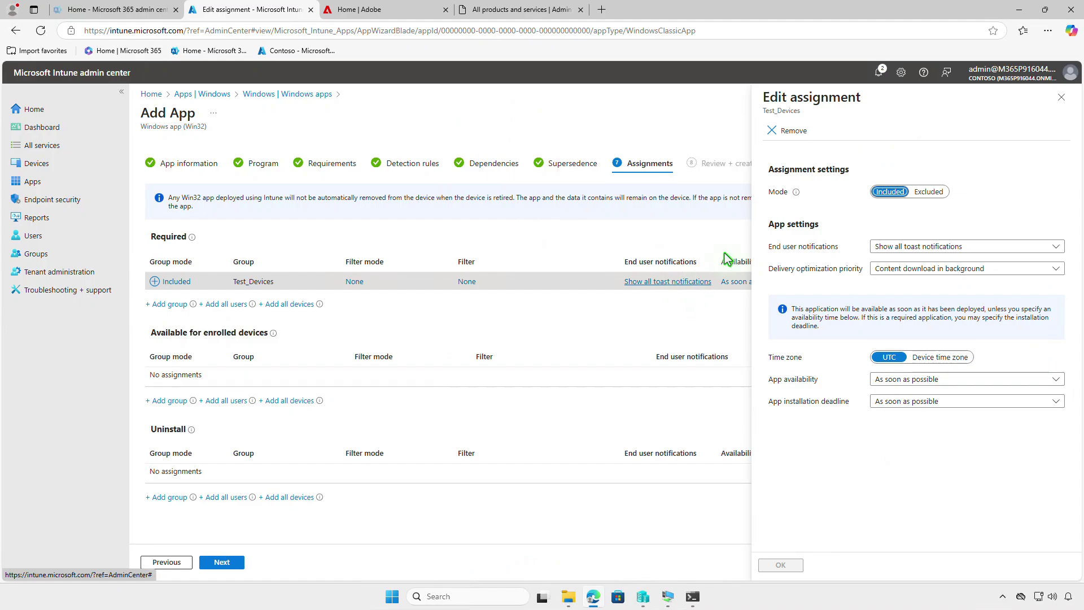
left_click(1062, 99)
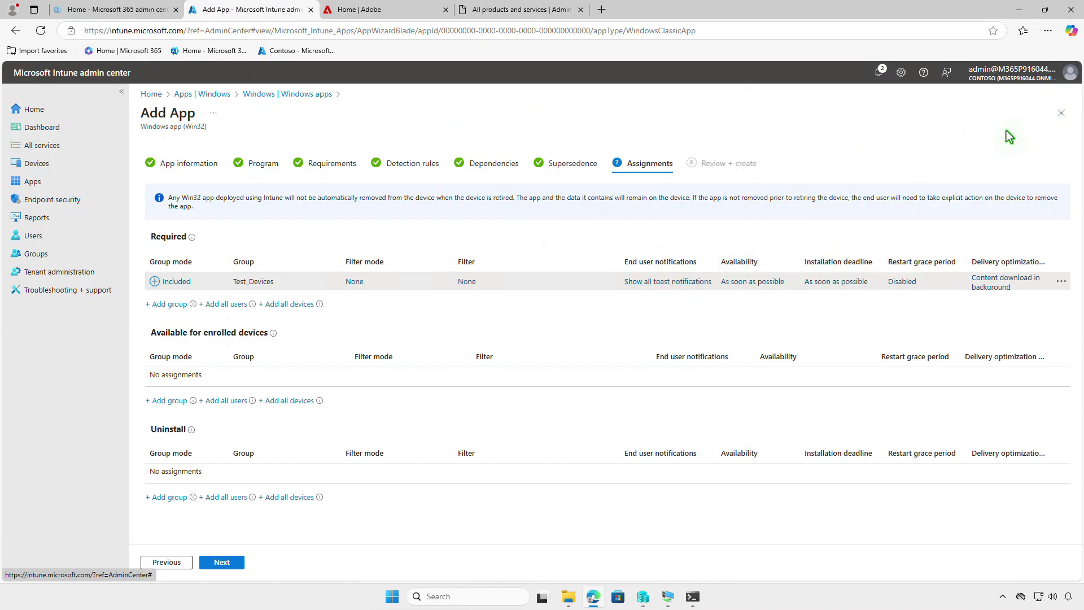
- Continue to Review + create, create the Adobe InDesign app, and check the notifications for its upload
left_click(237, 562)
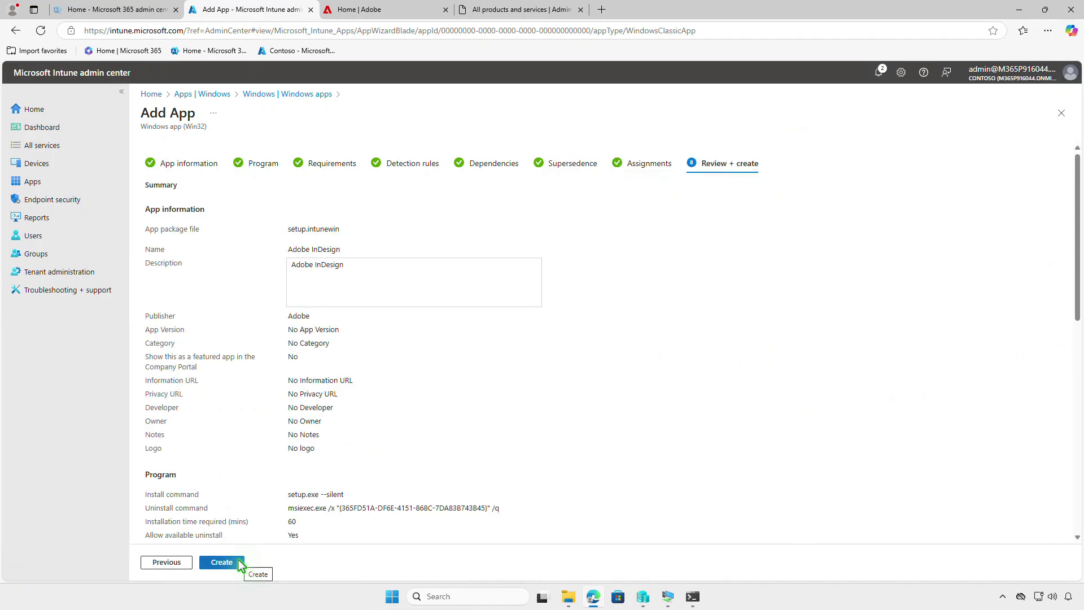
left_click(238, 562)
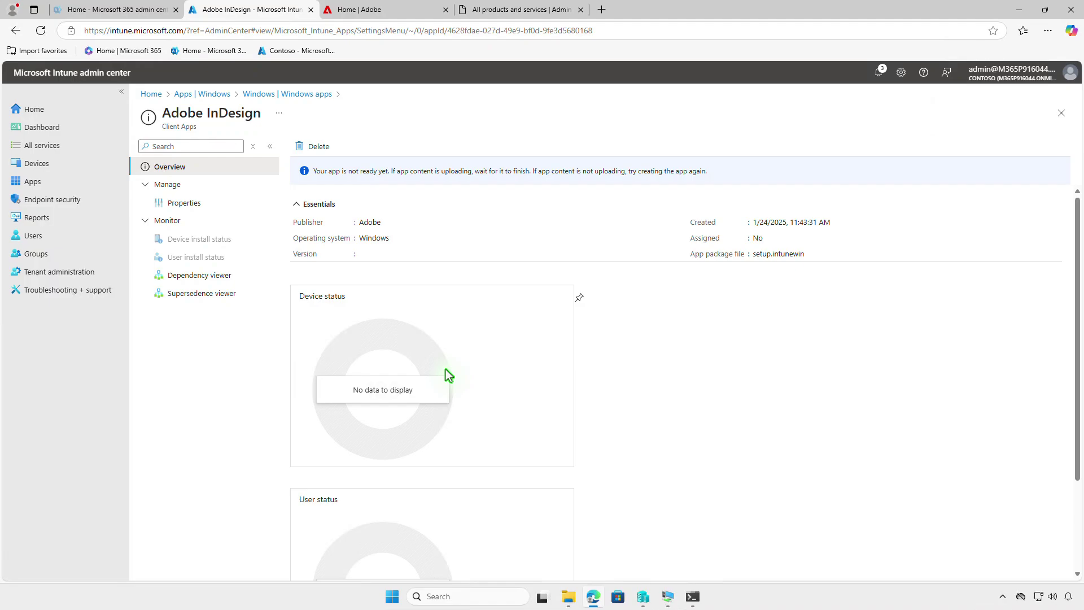
left_click(878, 73)
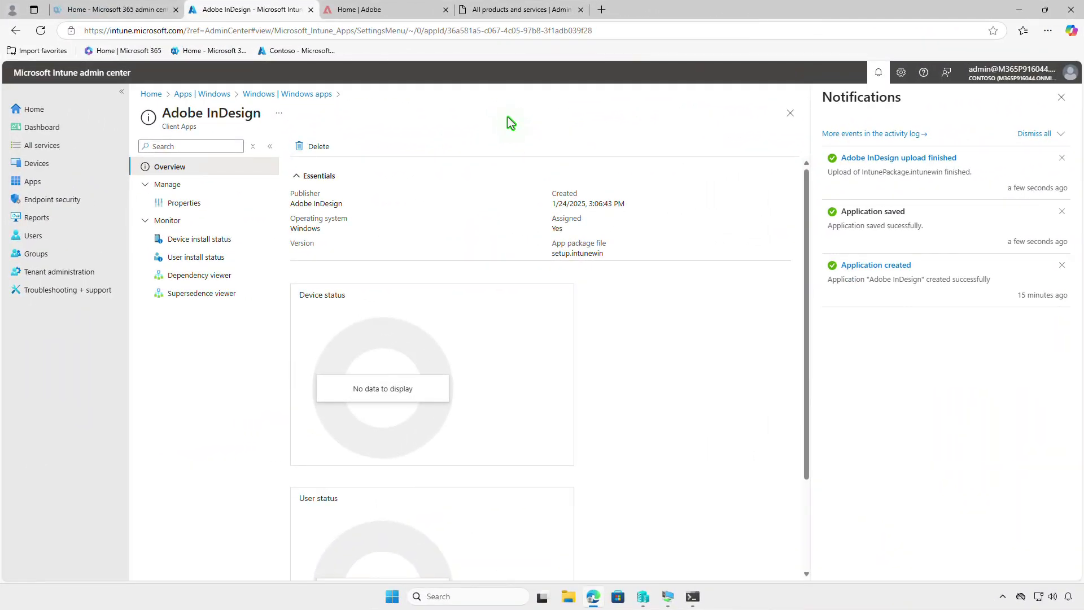
- Switch to the NOR-PC-001 virtual machine and open the Access work or school account settings in Windows Settings
left_click(1016, 11)
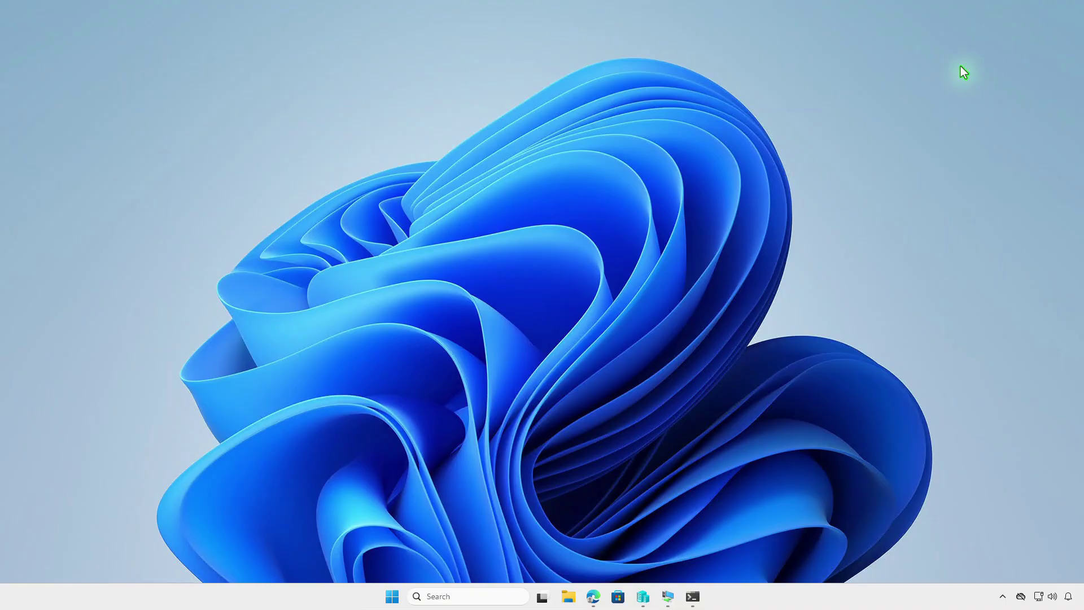
left_click(668, 596)
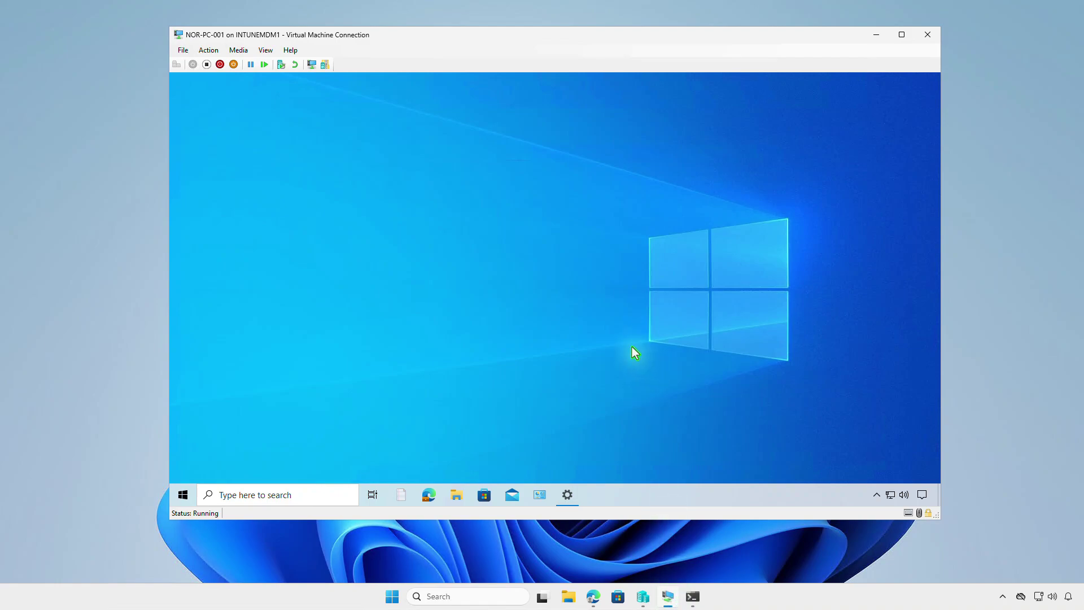
right_click(183, 494)
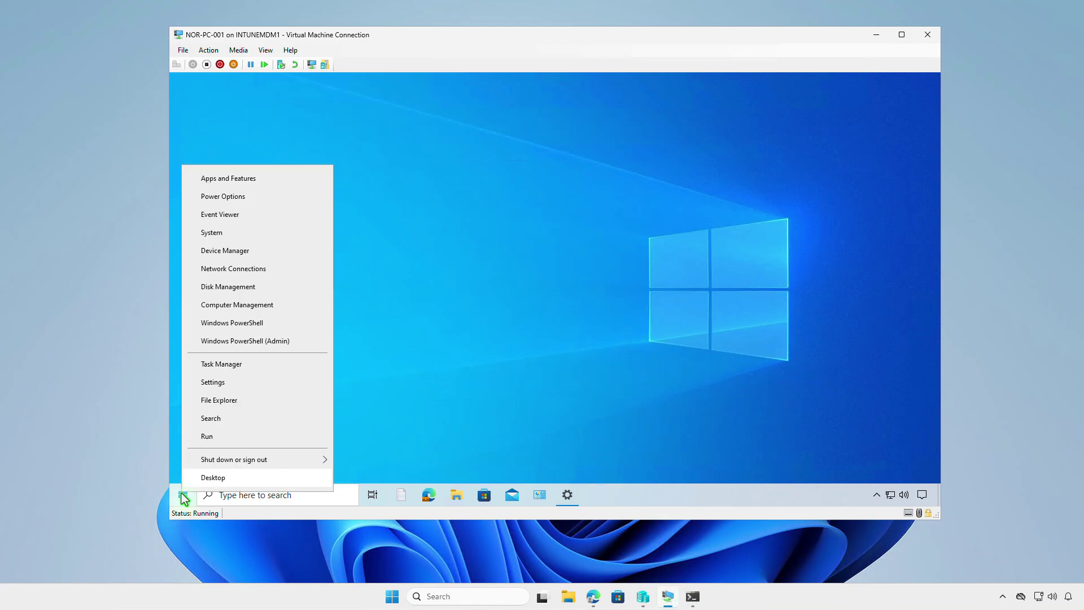
left_click(237, 388)
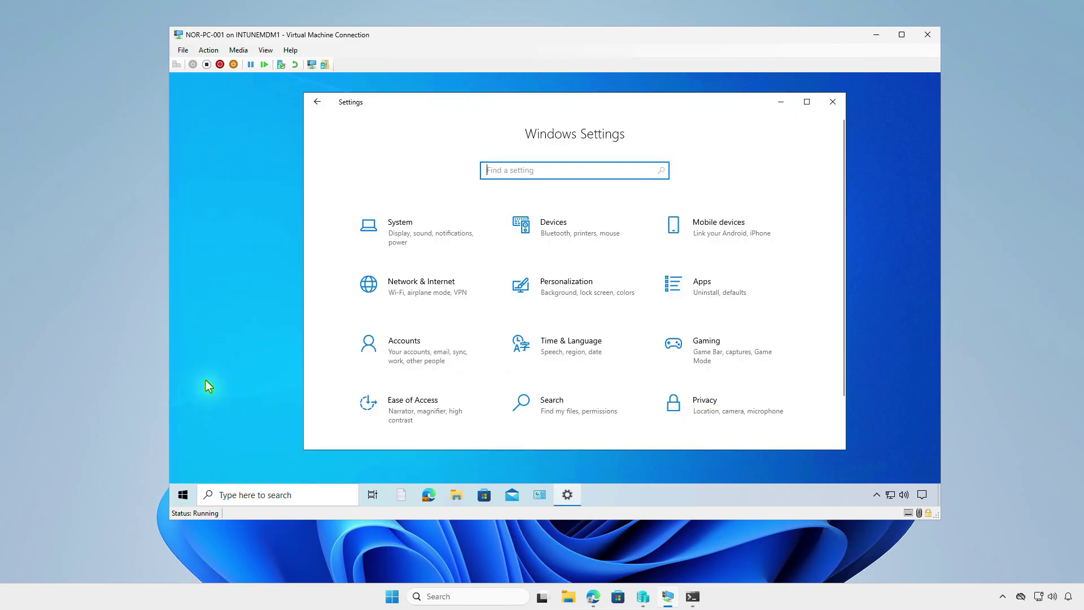
left_click(446, 357)
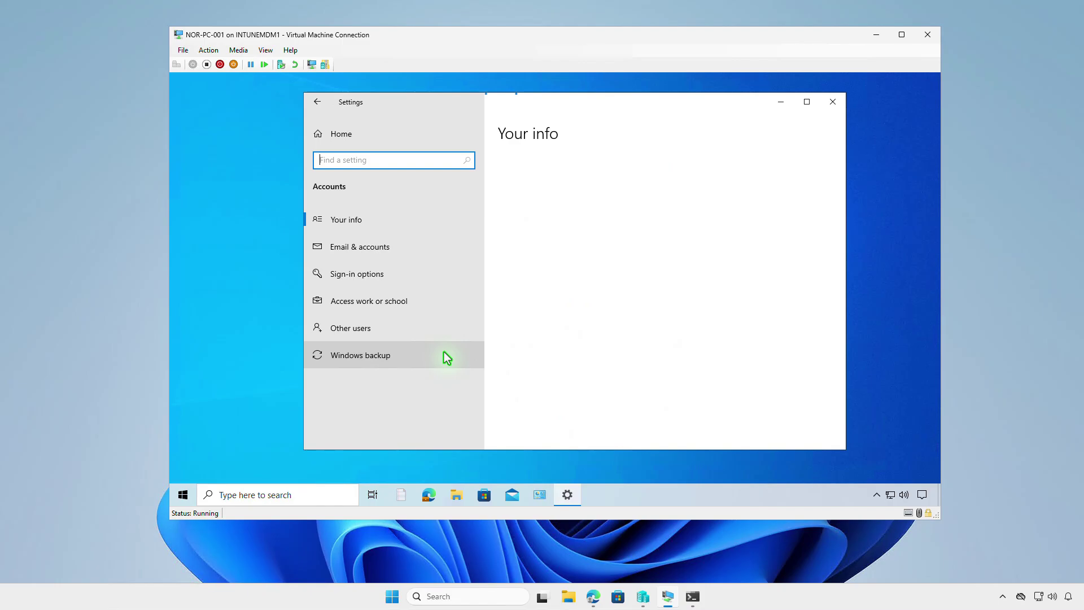
left_click(447, 304)
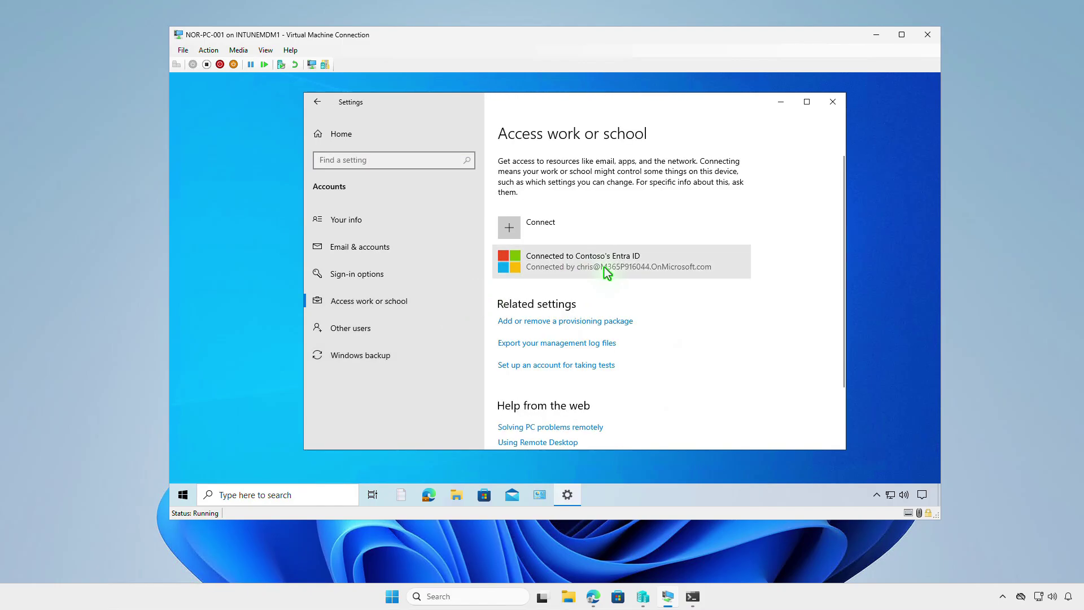
- Sync the device from the info page of the Contoso Entra ID connection, and minimize Settings
left_click(607, 272)
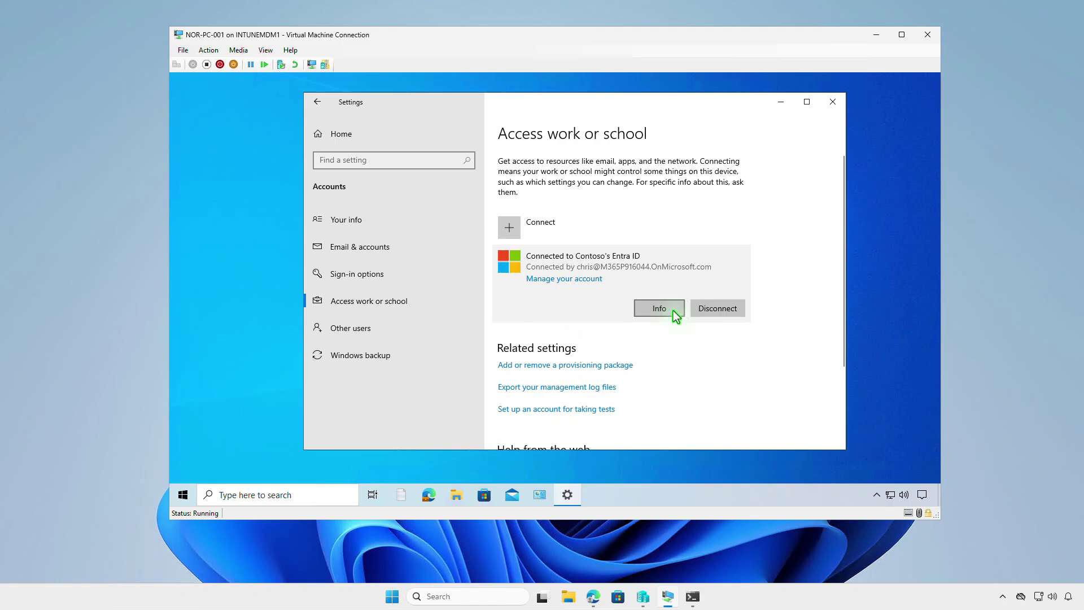
left_click(674, 311)
scroll(674, 311, "down", 3)
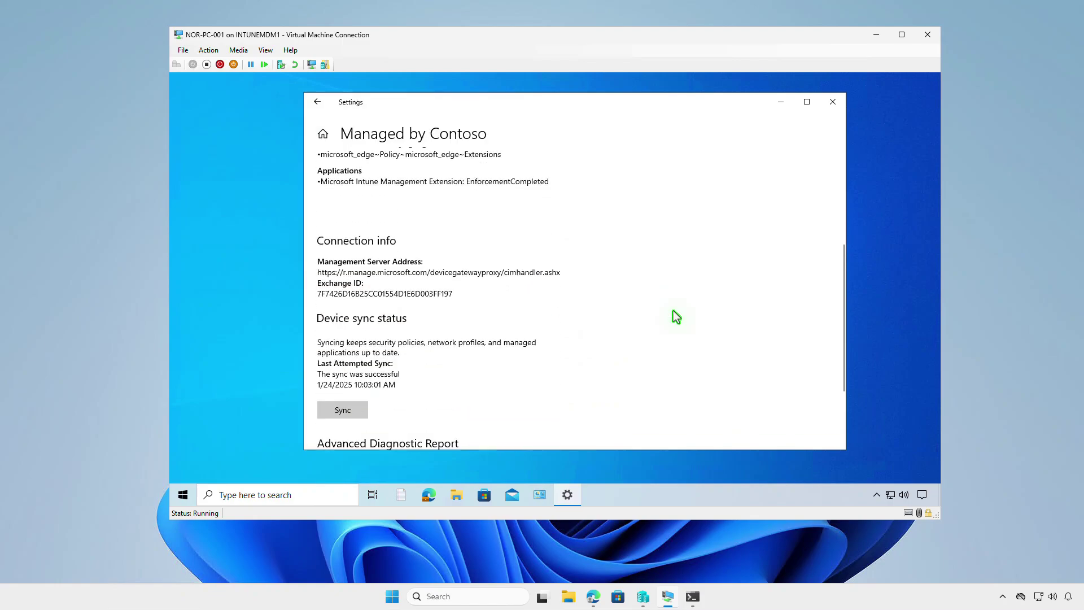
left_click(359, 410)
left_click(780, 102)
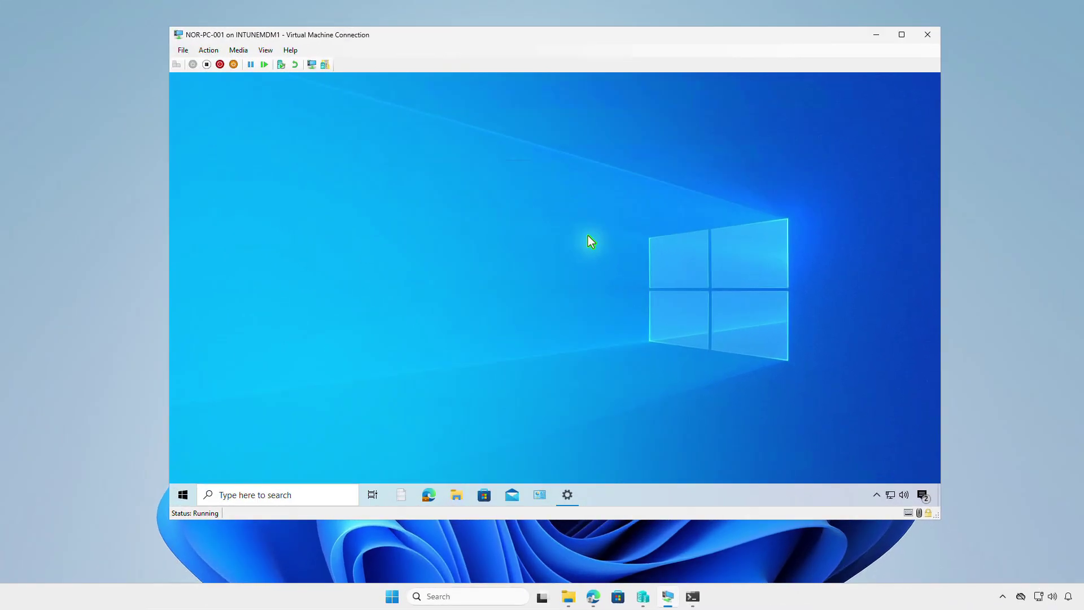
- Check the virtual machine's notifications and look for Adobe InDesign 2025 among the installed programs in Control Panel
left_click(922, 495)
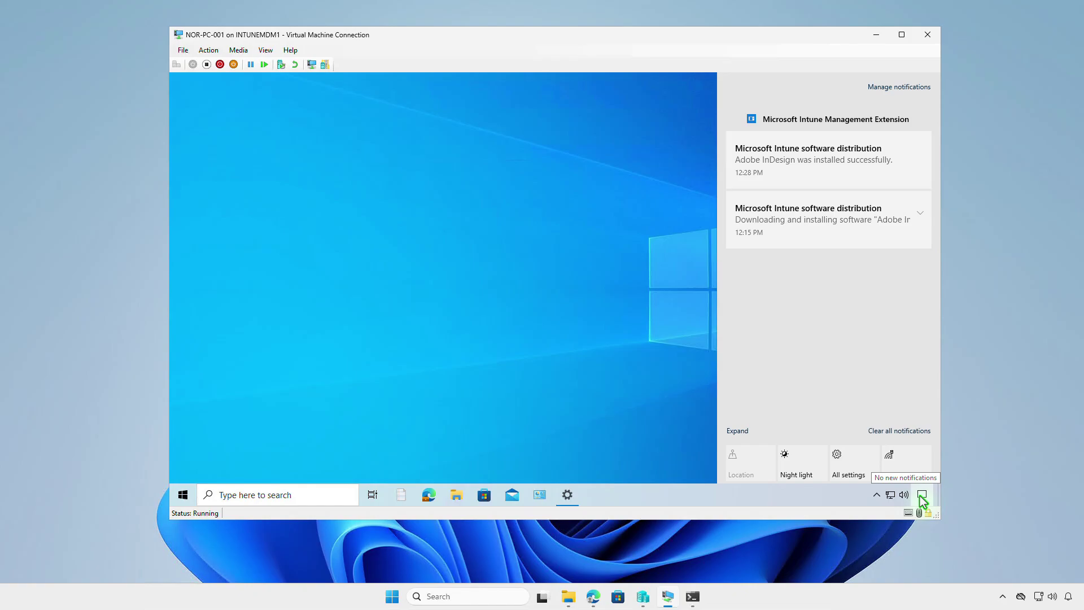
left_click(538, 495)
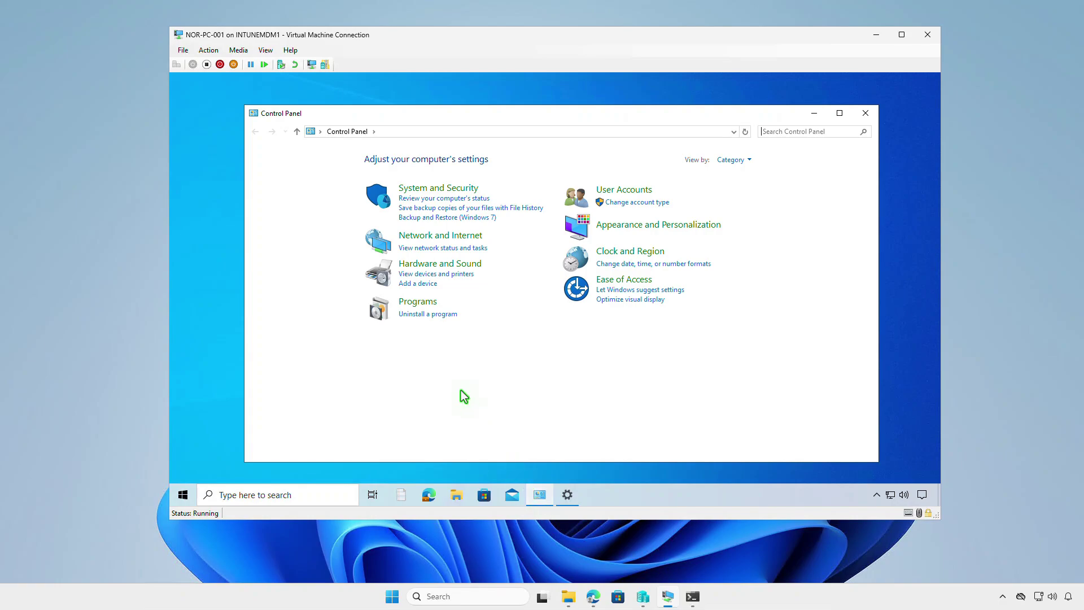
left_click(442, 315)
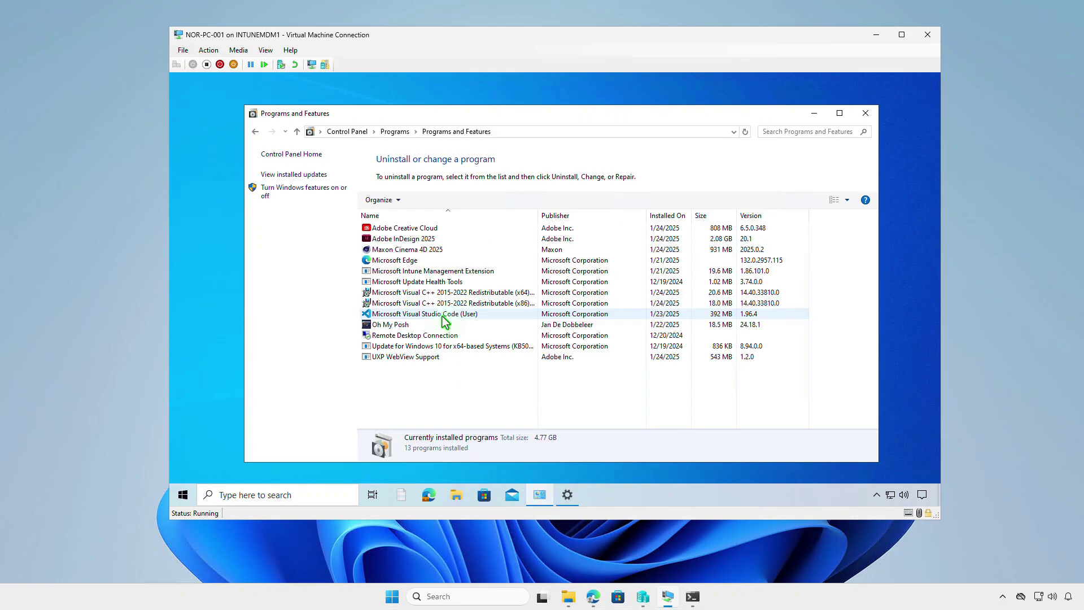
left_click(442, 240)
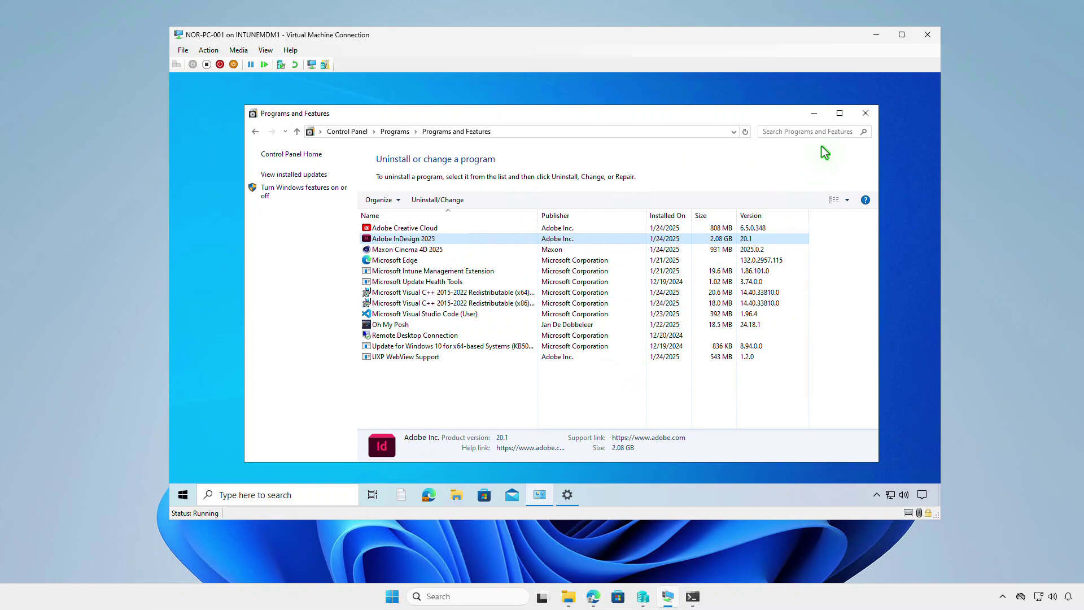
- Minimize the virtual machine, switch back to Microsoft Edge and reload the Intune admin center
left_click(875, 35)
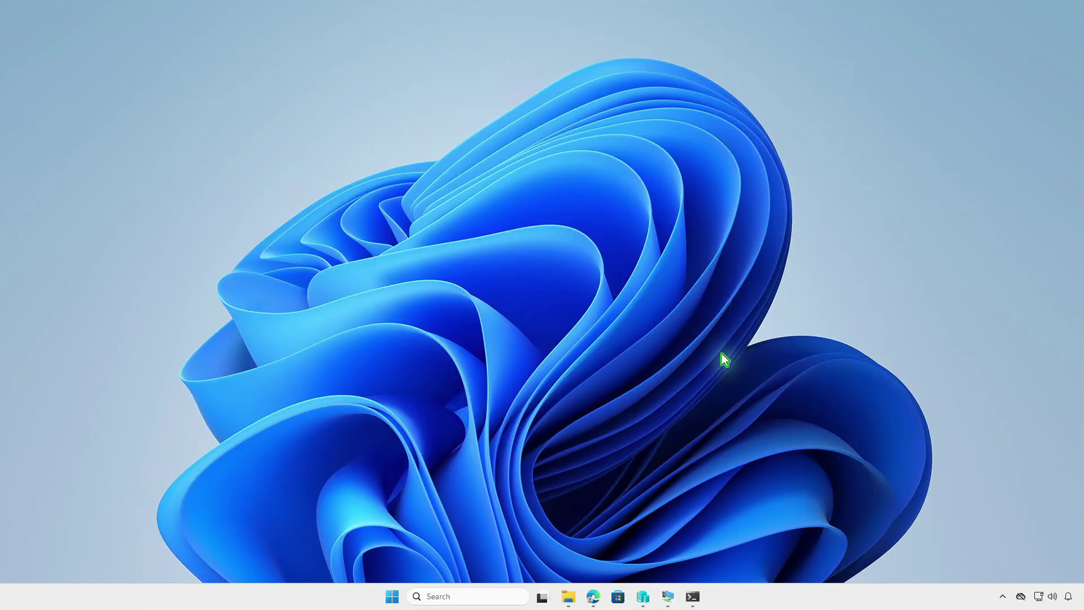
left_click(594, 598)
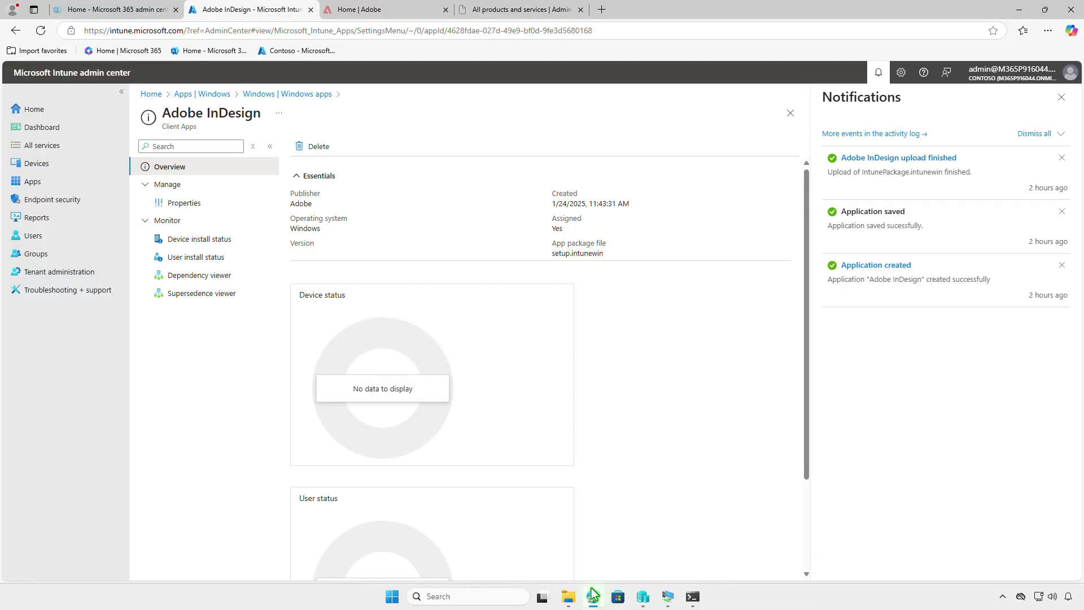
left_click(40, 31)
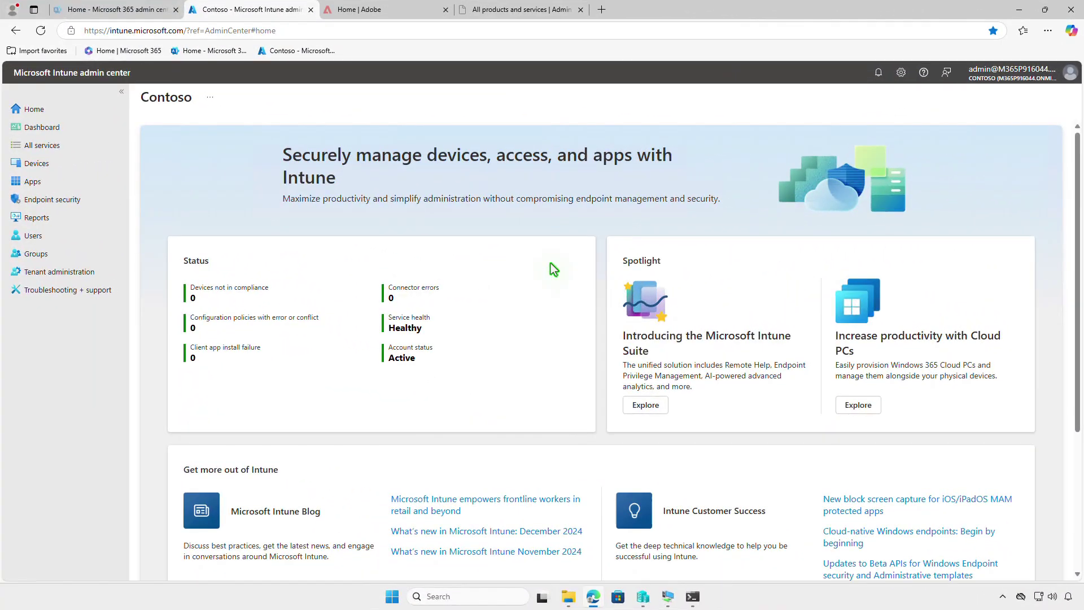
- Open Adobe InDesign from the Windows apps list and view its installation status and properties
left_click(90, 184)
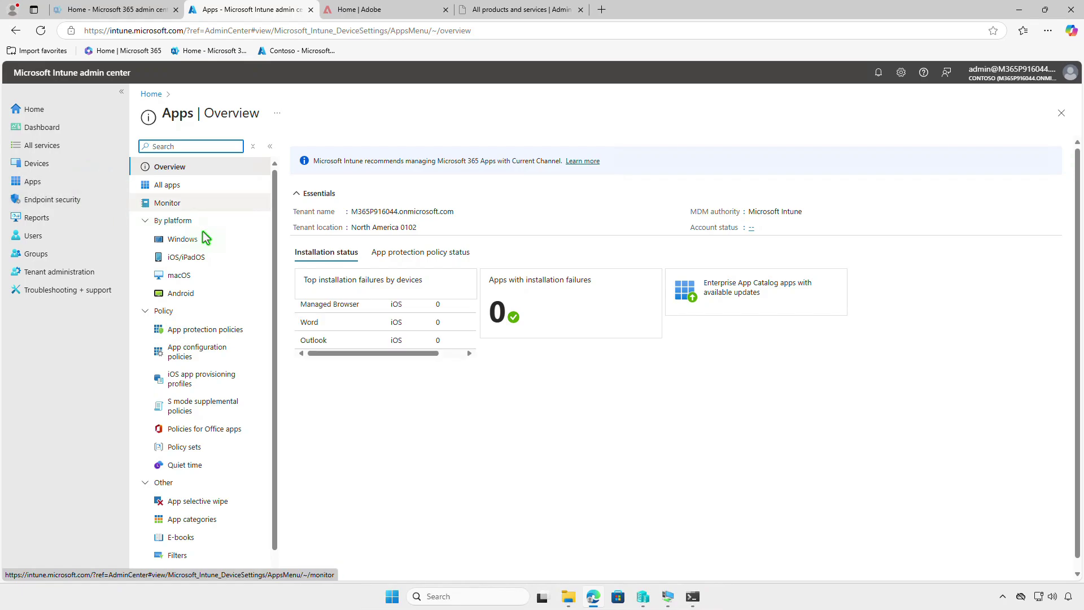
left_click(224, 243)
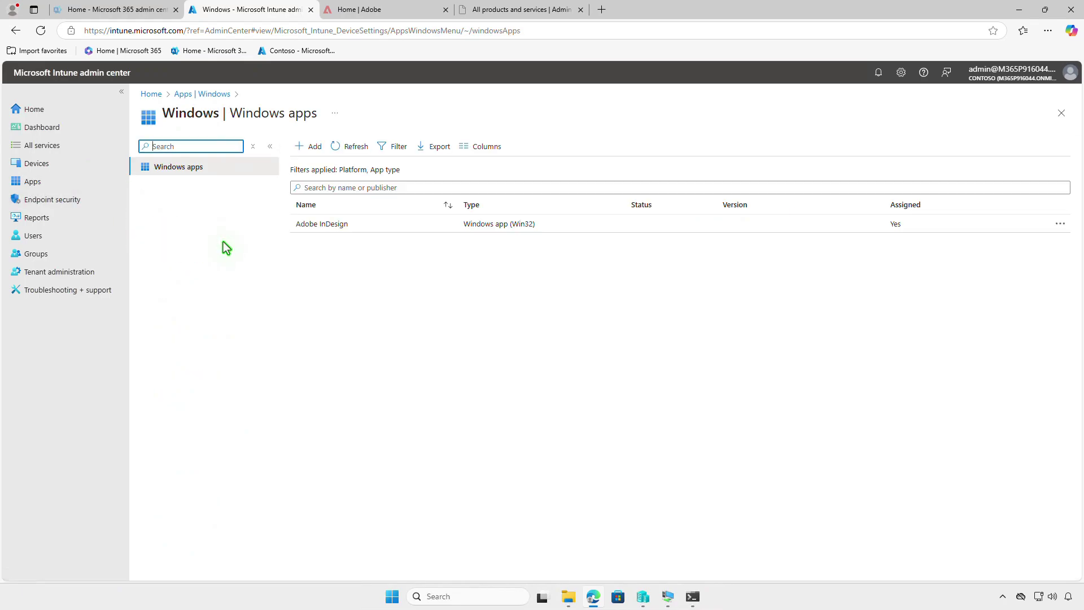
left_click(371, 226)
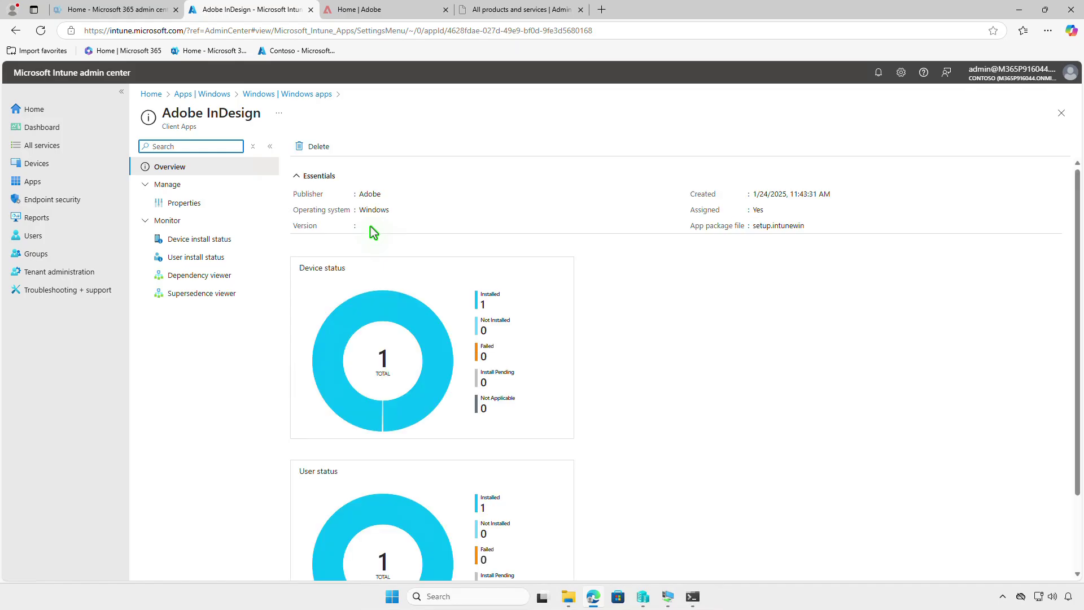
left_click(223, 205)
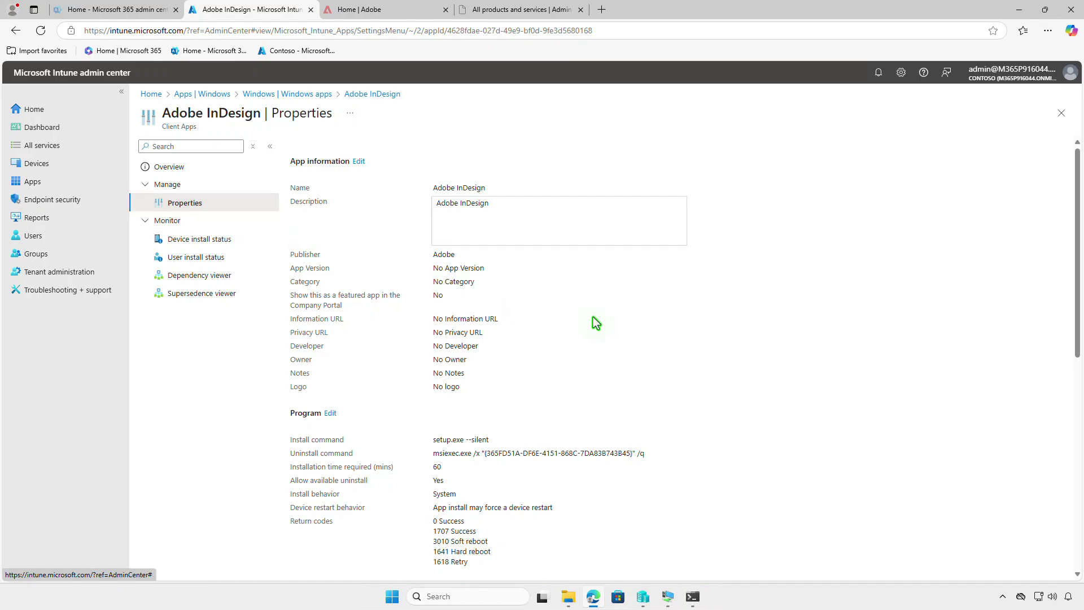
- Edit Adobe InDesign's assignments and delete the Test_Devices group from the Required assignments
scroll(659, 350, "down", 4)
scroll(659, 348, "down", 4)
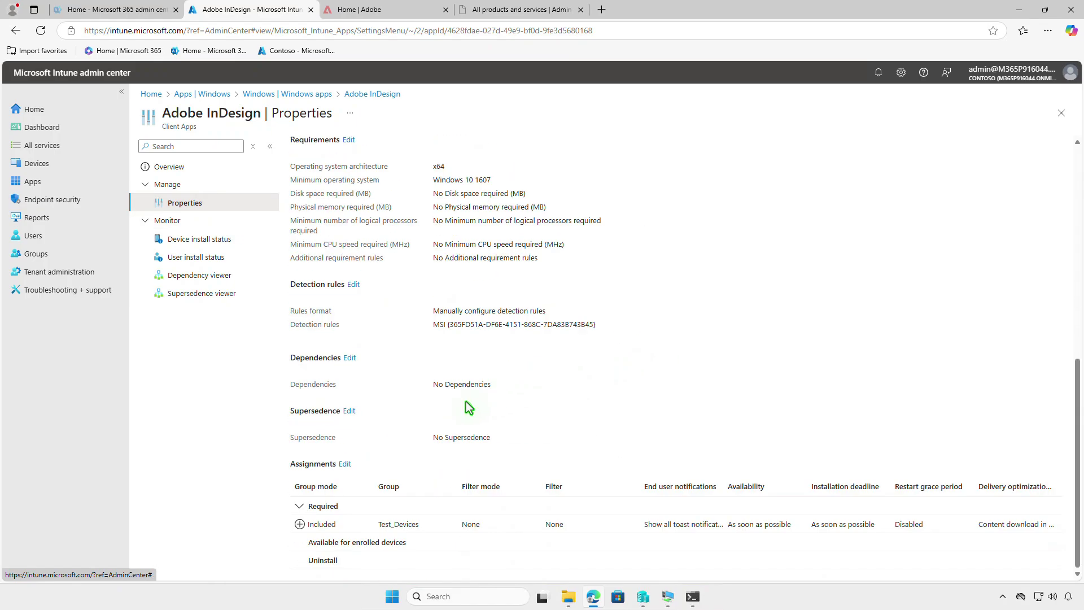
left_click(344, 464)
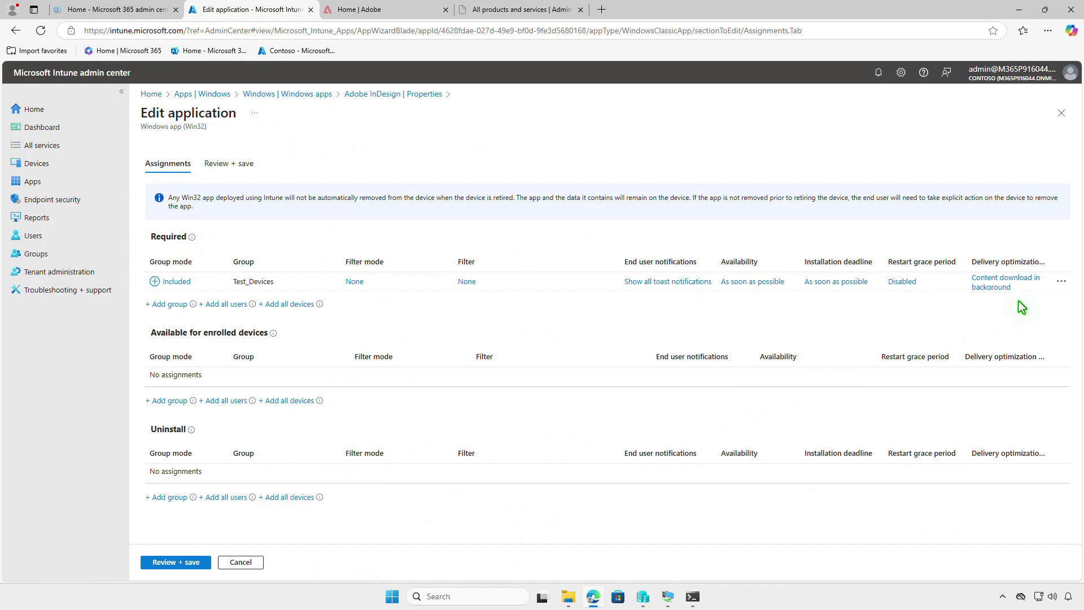
left_click(1061, 281)
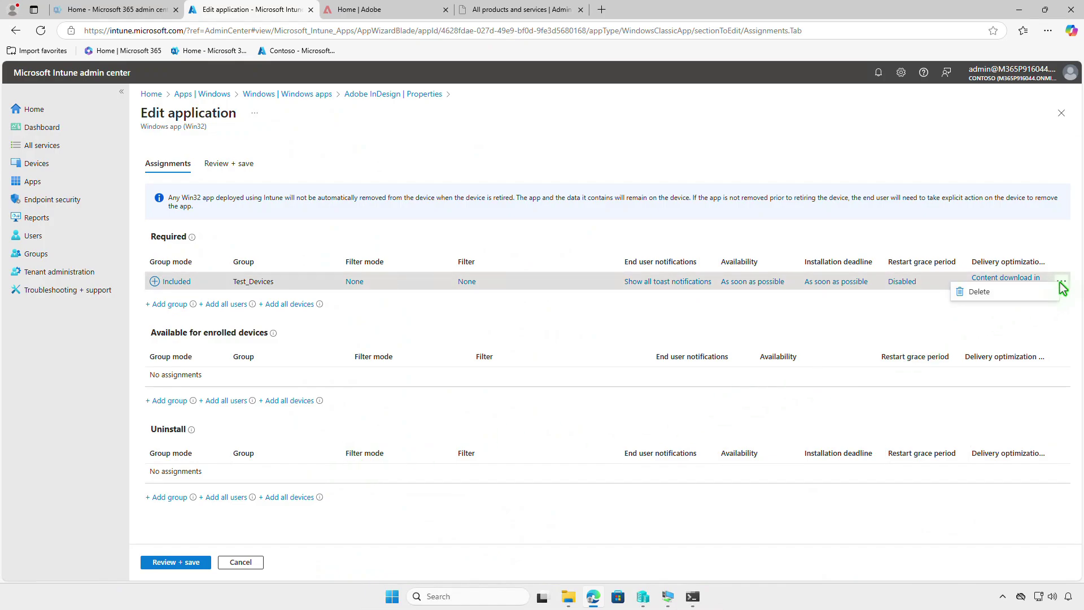
left_click(1012, 293)
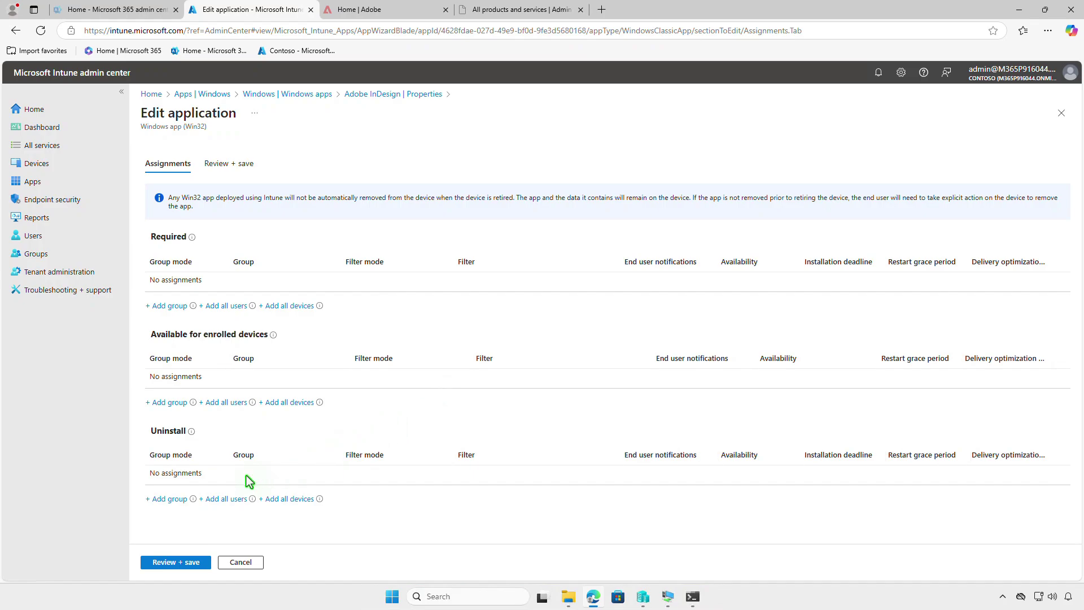
- Add the Test_Devices group to the Uninstall assignments, then review and save the application changes
left_click(175, 499)
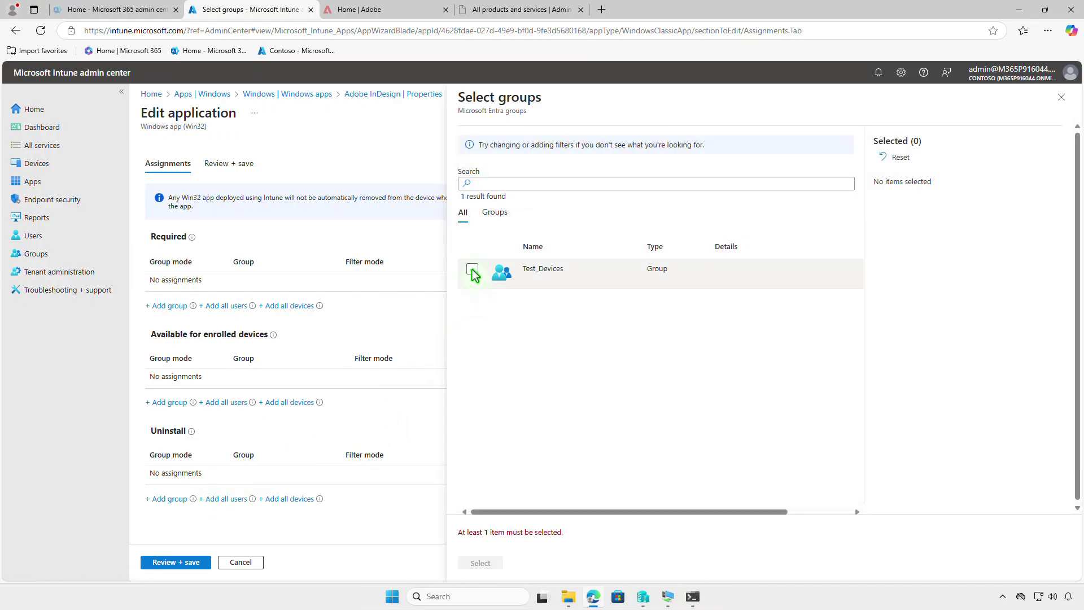
left_click(472, 270)
left_click(481, 562)
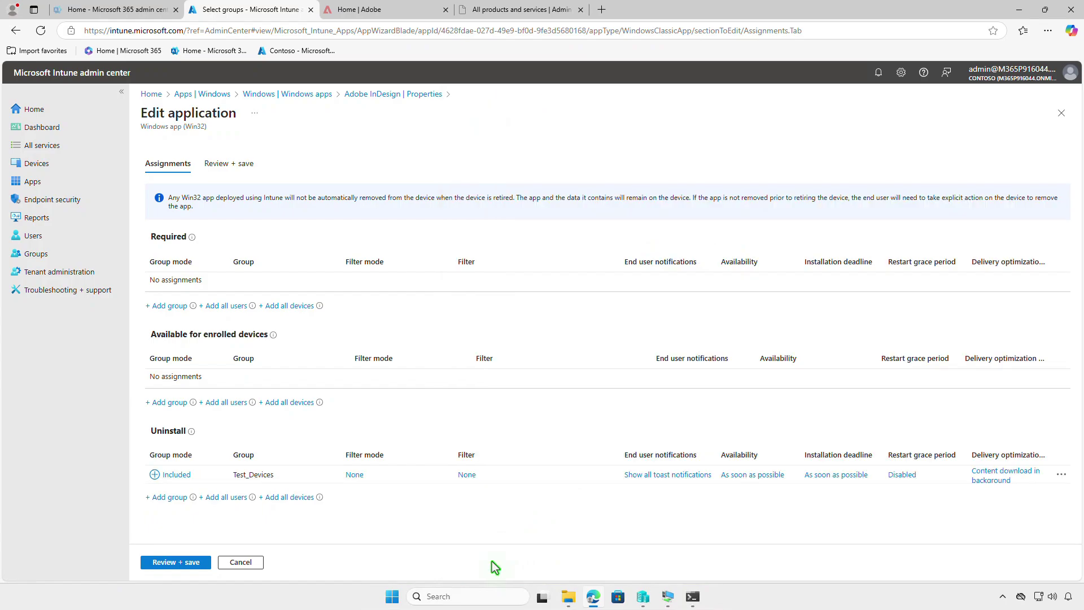
left_click(185, 561)
left_click(185, 562)
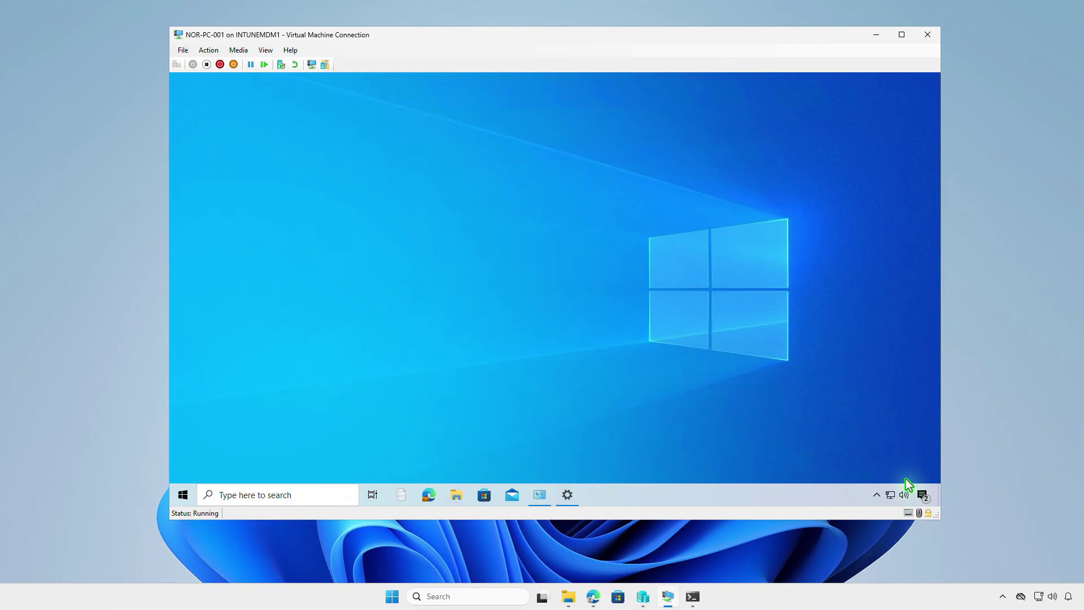
- Check the notifications on the NOR-PC-001 virtual machine for the app's uninstallation
left_click(922, 496)
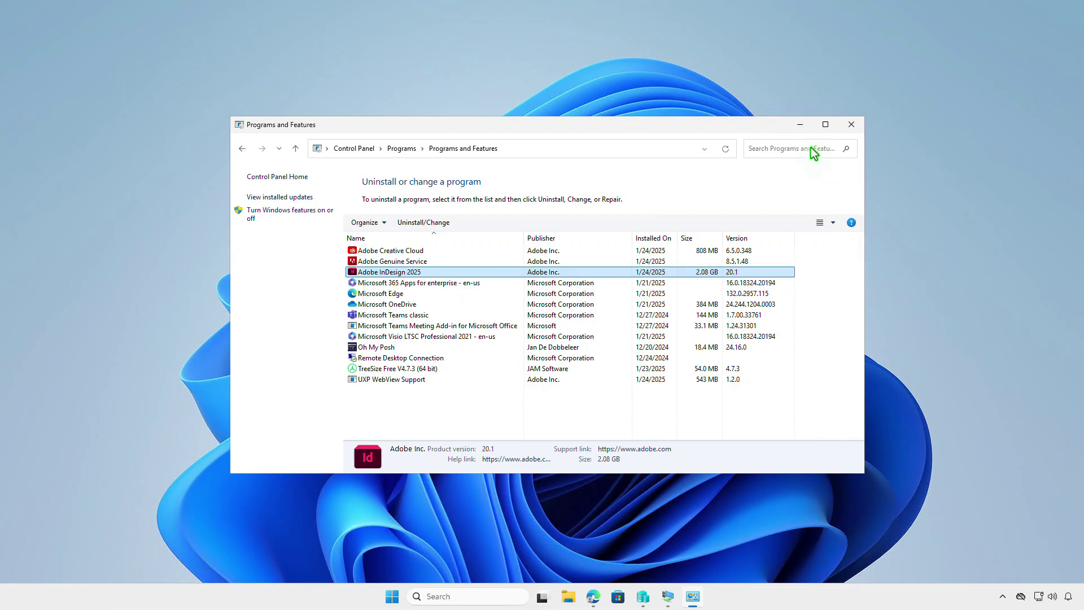
- Minimize Programs and Features, run Get-WmiObject -Class Win32_Product | Format-Table in an administrator terminal, and select InDesign's identifying number
left_click(801, 125)
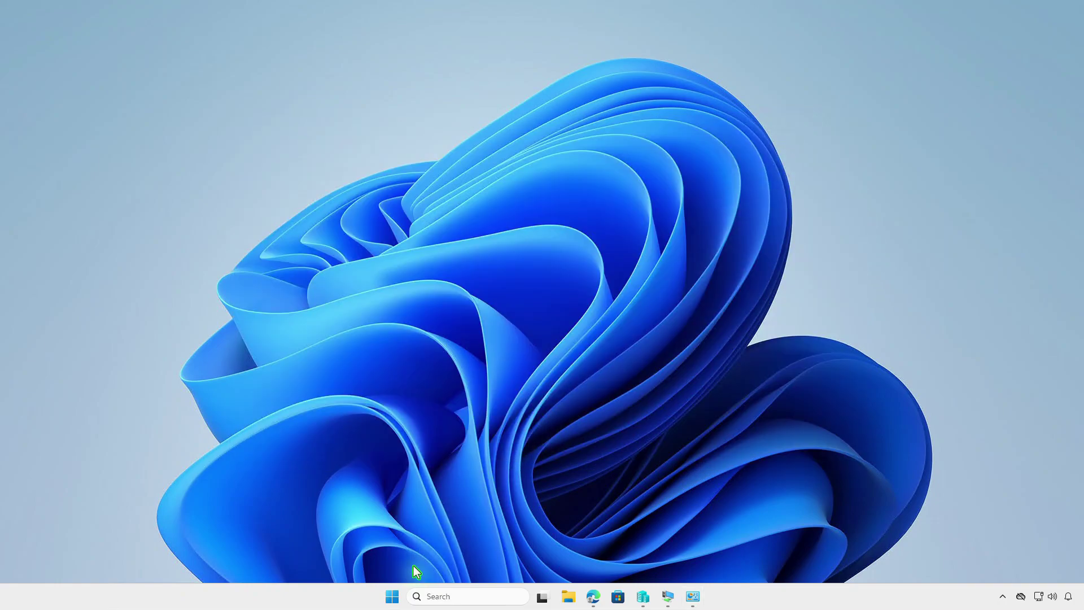
right_click(391, 596)
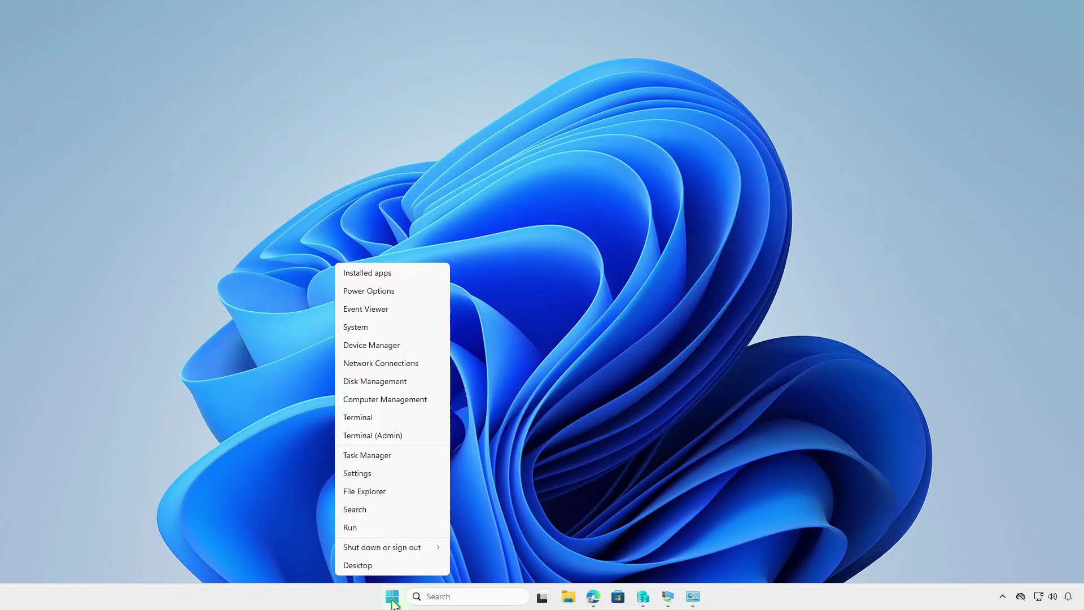
left_click(410, 442)
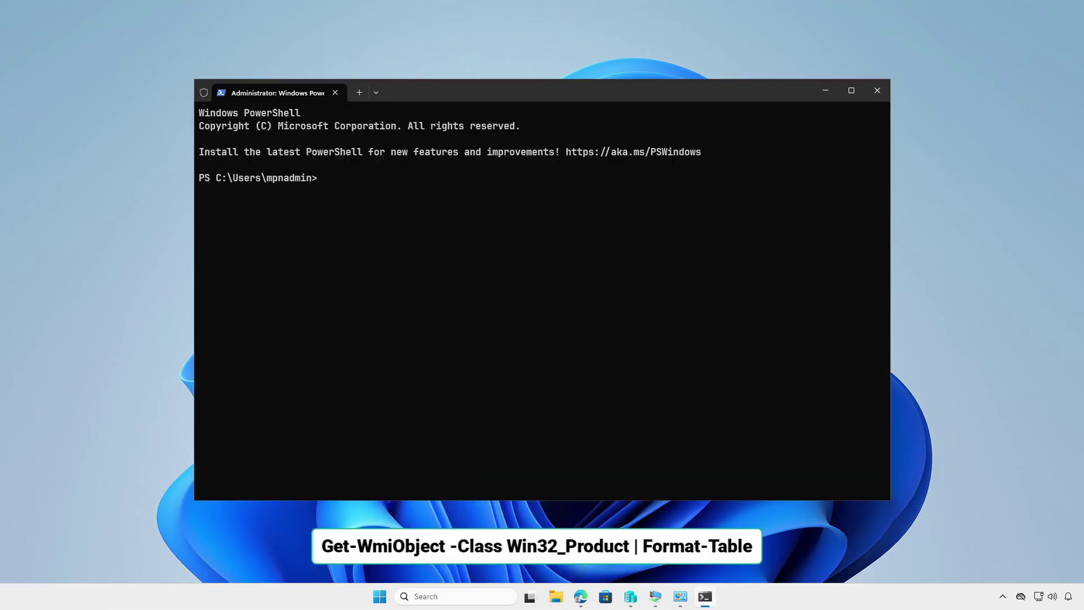
type("Get-WmiObject -Class Win32_Product | Format-Table")
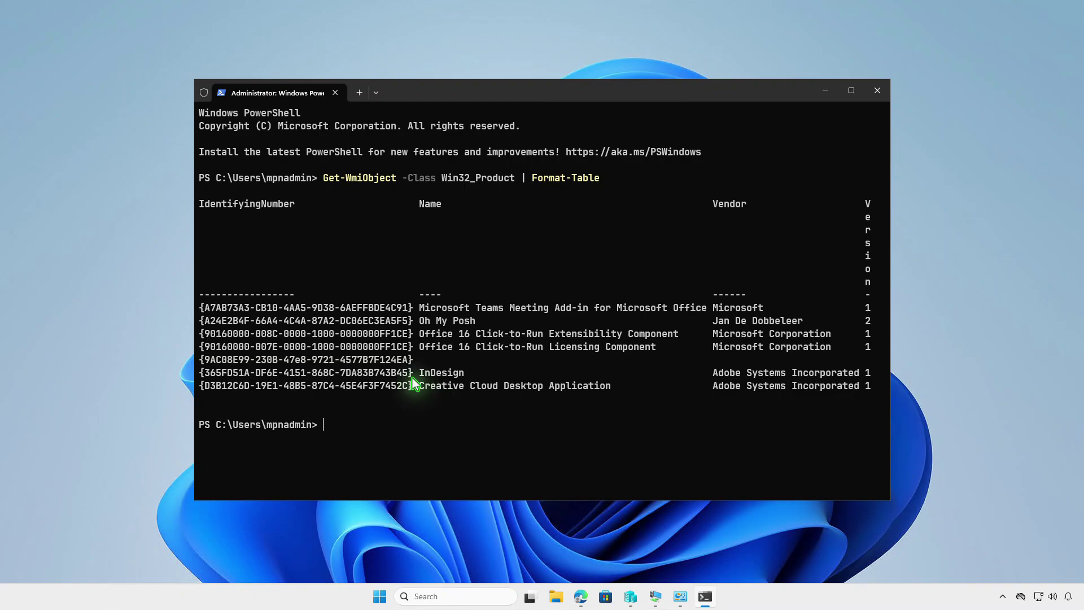
left_click_drag(412, 373, 199, 373)
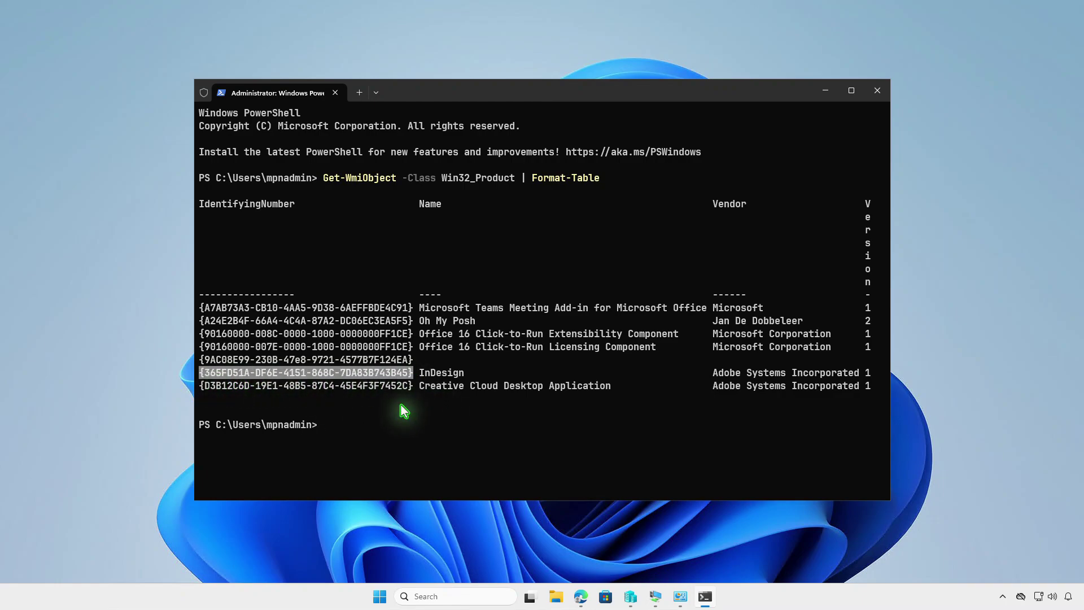